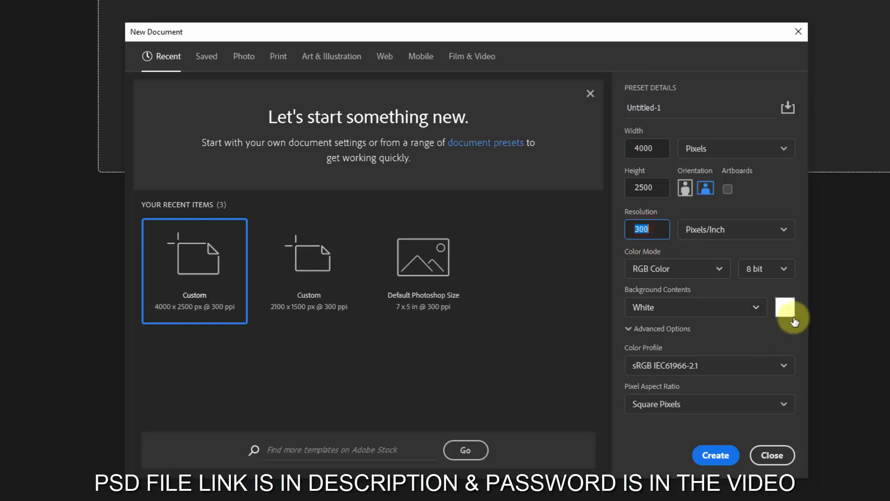
# - Create a 4000 × 2500 pixel, 300 pixels/inch RGB document with a white (ffffff) background and unlock its background layer
pyautogui.click(786, 311)
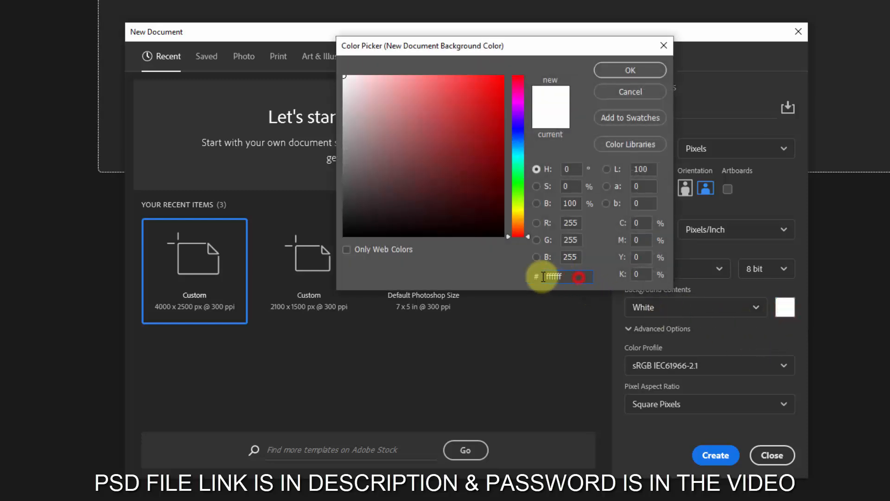
pyautogui.click(616, 72)
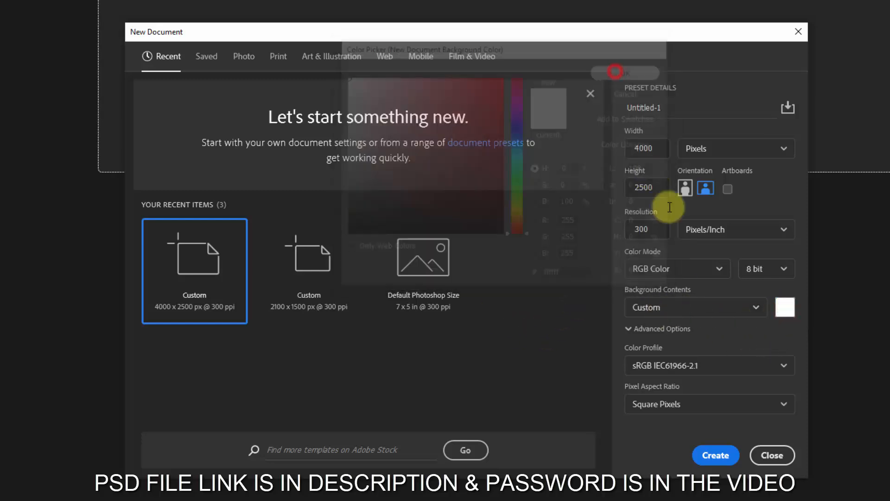
pyautogui.click(717, 454)
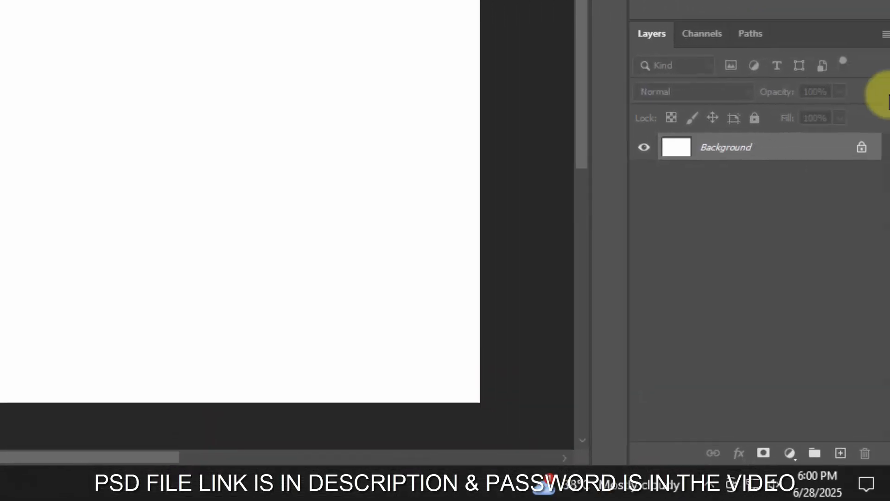
pyautogui.click(859, 142)
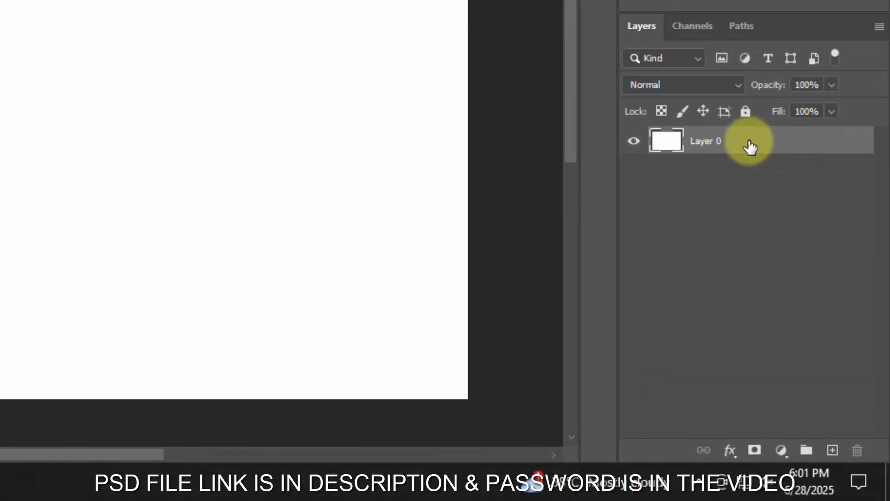
# - Add a Gradient fill layer above Layer 0 and base its gradient on the Black, White preset from Basics
pyautogui.click(781, 451)
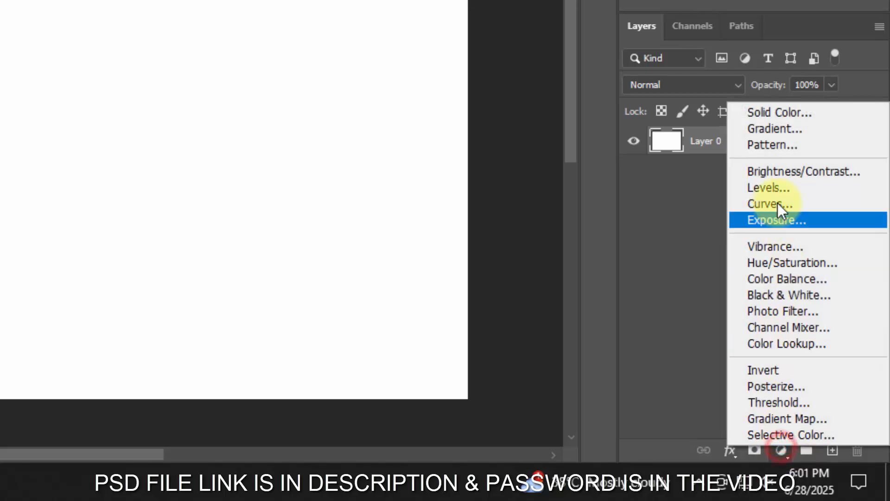
pyautogui.click(774, 130)
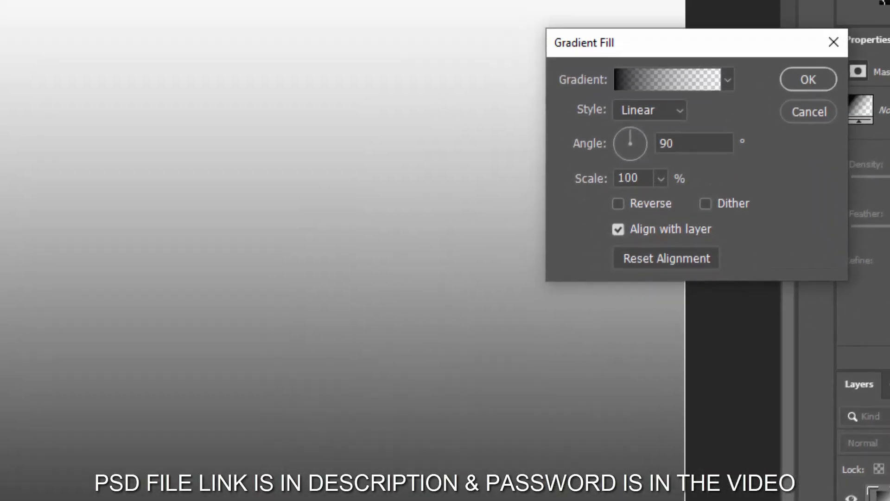
pyautogui.click(670, 82)
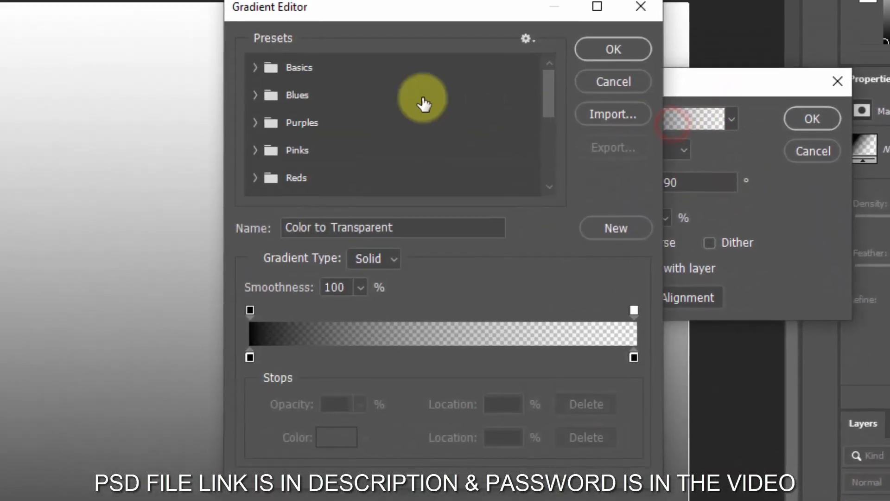
pyautogui.click(268, 77)
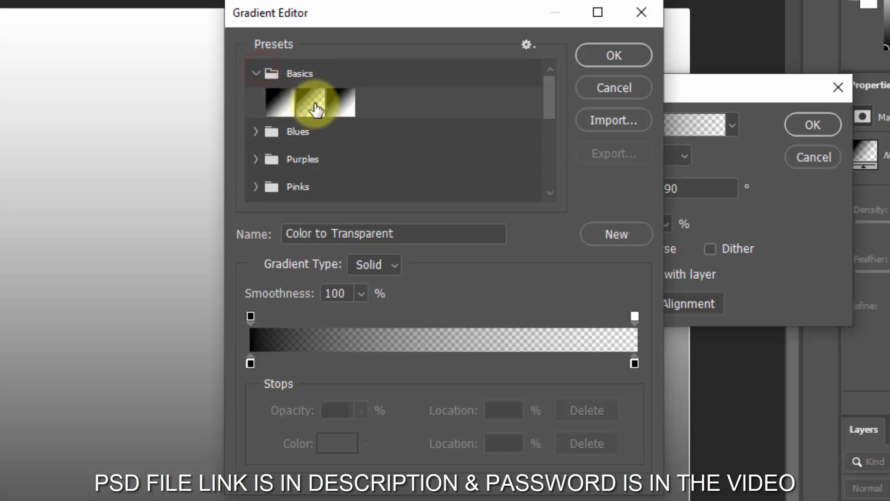
pyautogui.click(341, 103)
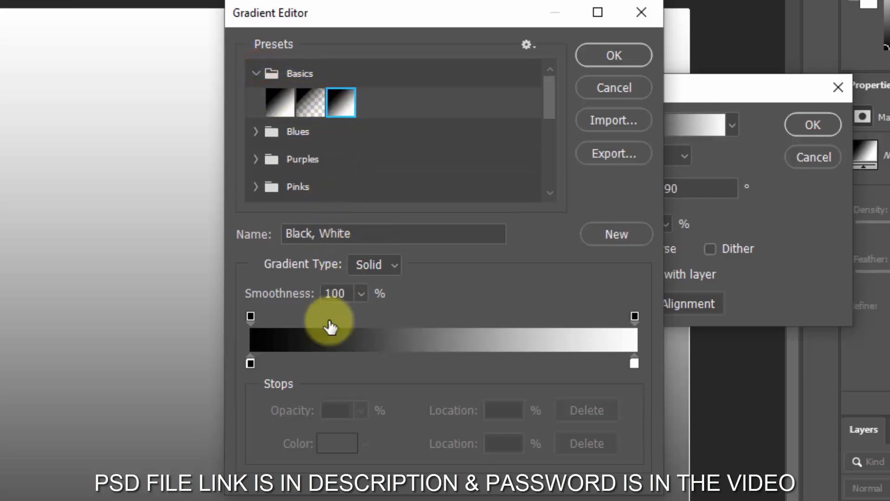
# - Set the gradient's starting color stop at 0% to red fa4545
pyautogui.click(250, 364)
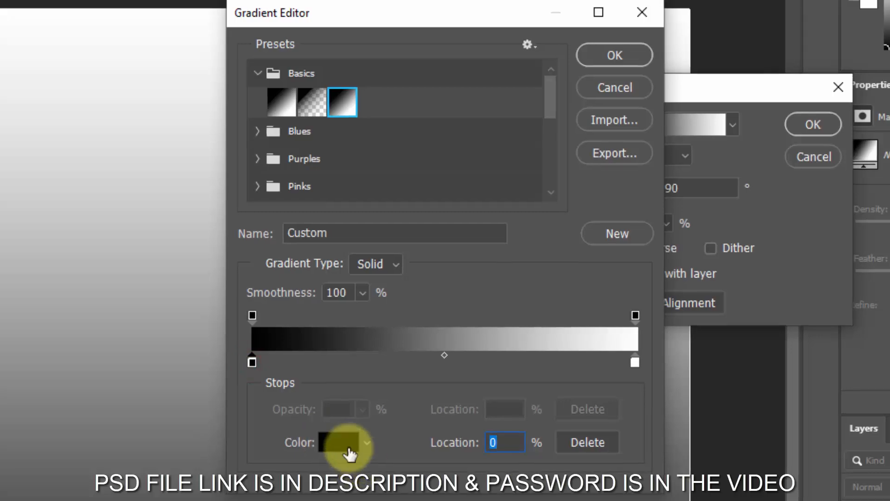
pyautogui.click(346, 449)
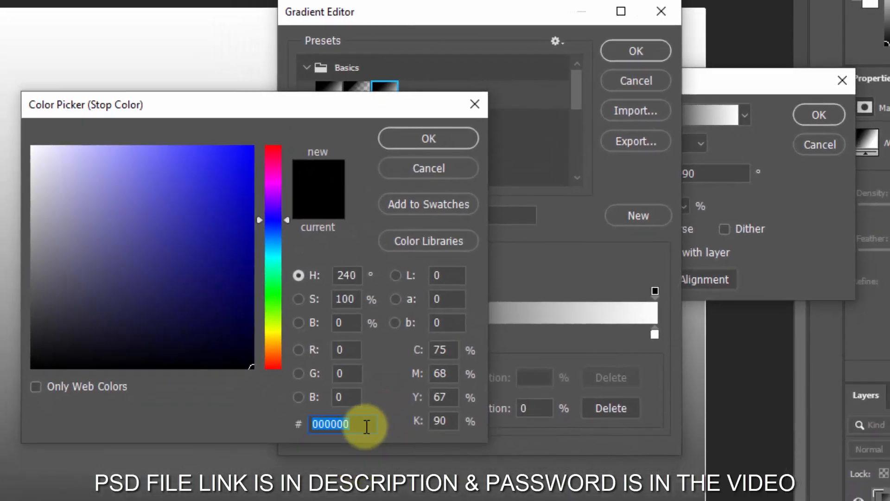
pyautogui.write('fa4545')
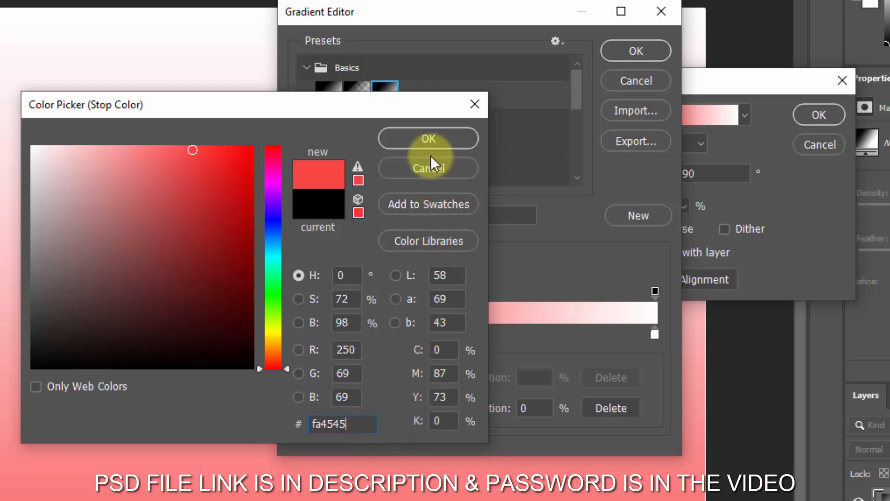
pyautogui.click(429, 138)
# - Set the gradient's end color stop at 100% to yellow fbf34d and accept the edited gradient
pyautogui.click(654, 334)
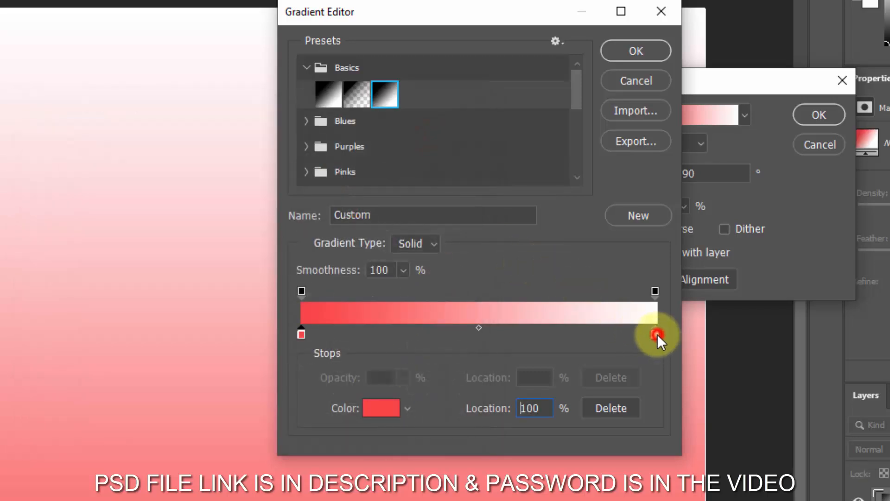
pyautogui.click(383, 410)
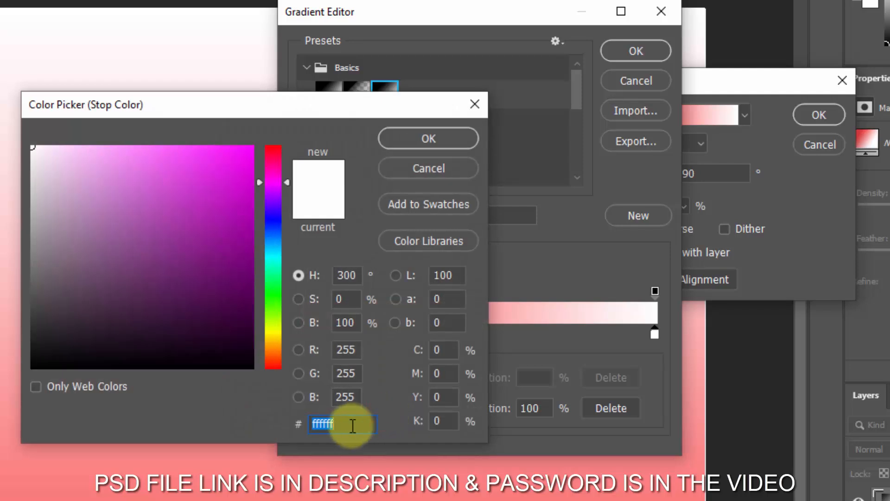
pyautogui.write('f')
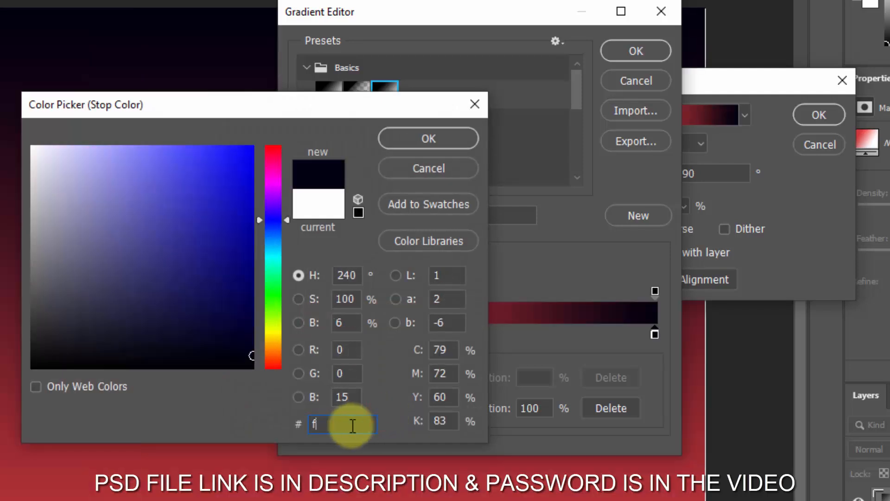
pyautogui.write('bf3')
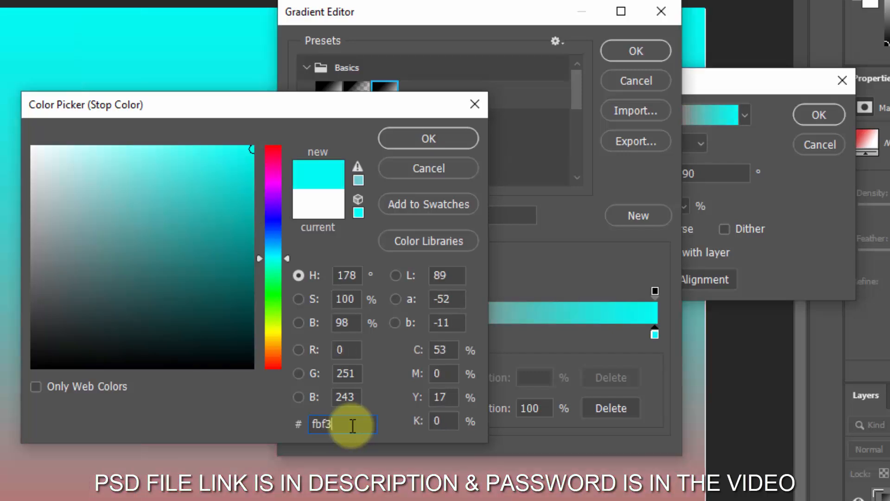
pyautogui.write('4d')
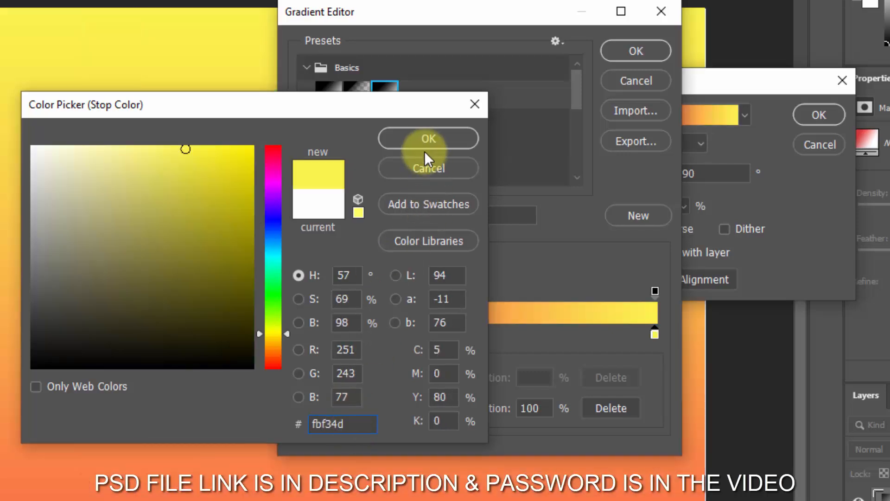
pyautogui.click(421, 139)
pyautogui.click(635, 45)
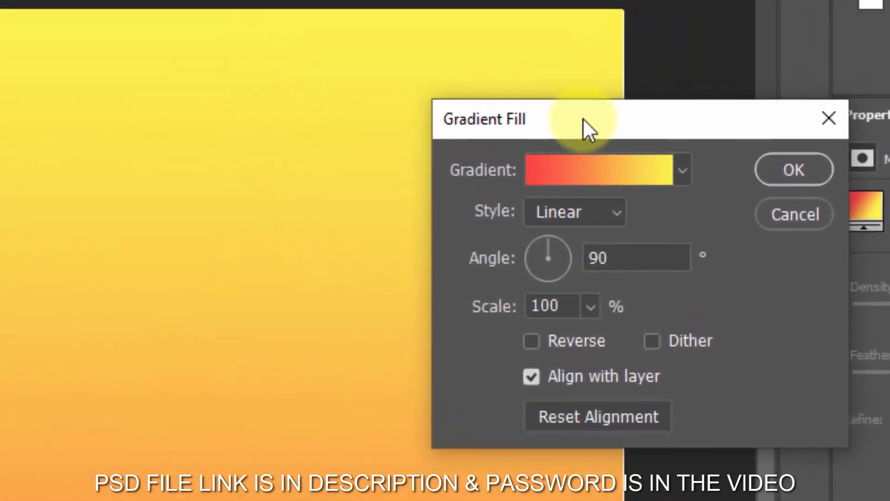
# - Give the gradient fill a Radial style, an angle of -90° and a scale of 254%, and apply it
pyautogui.moveTo(583, 118); pyautogui.dragTo(51, 138)
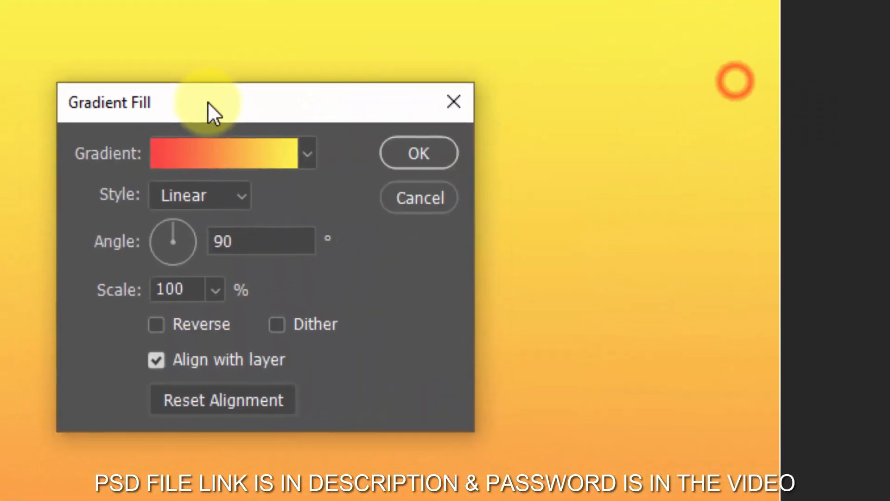
pyautogui.click(52, 219)
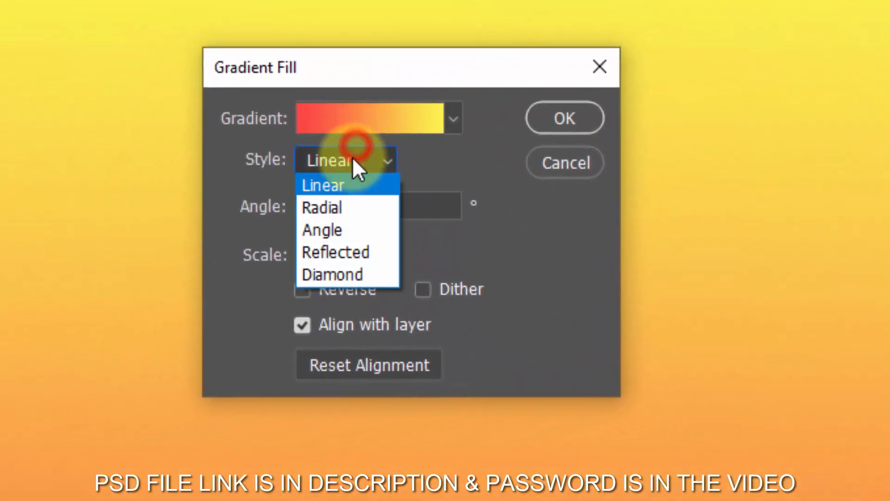
pyautogui.click(341, 207)
pyautogui.click(365, 204)
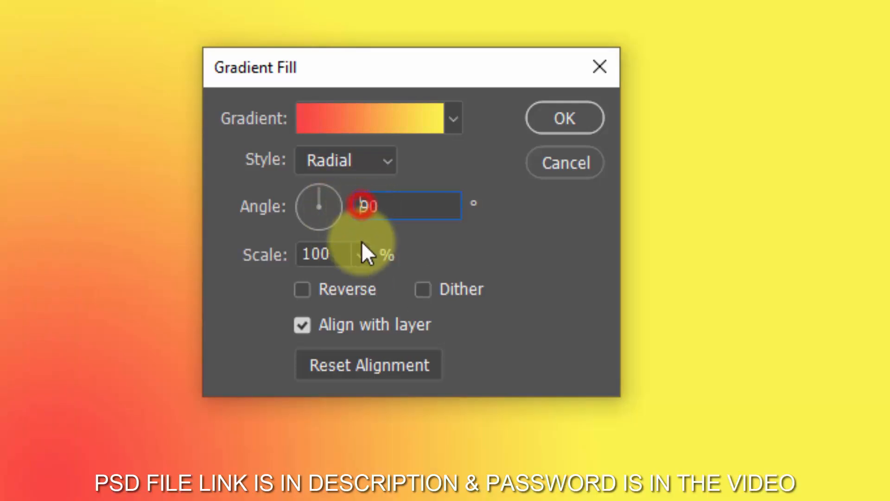
pyautogui.write('-')
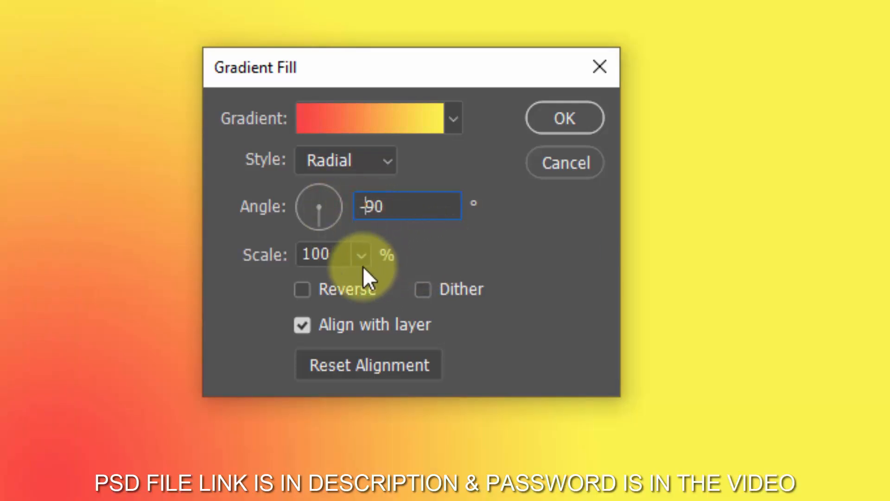
pyautogui.doubleClick(336, 255)
pyautogui.write('254')
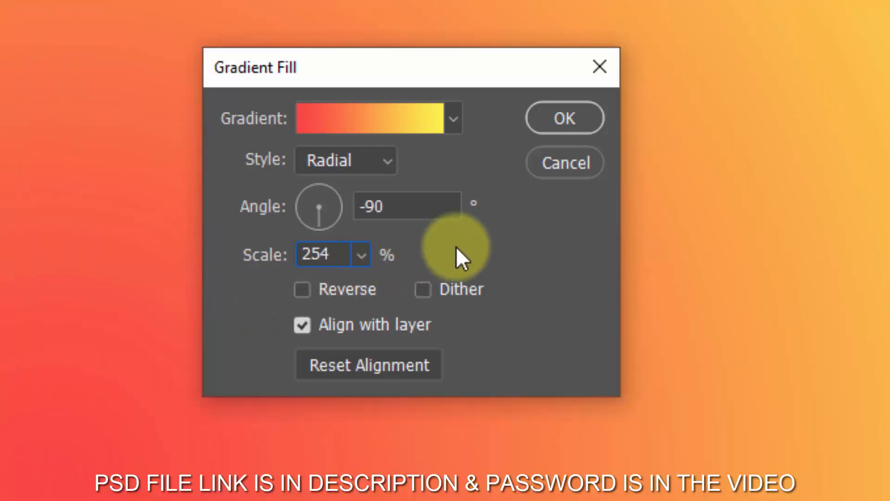
pyautogui.click(563, 120)
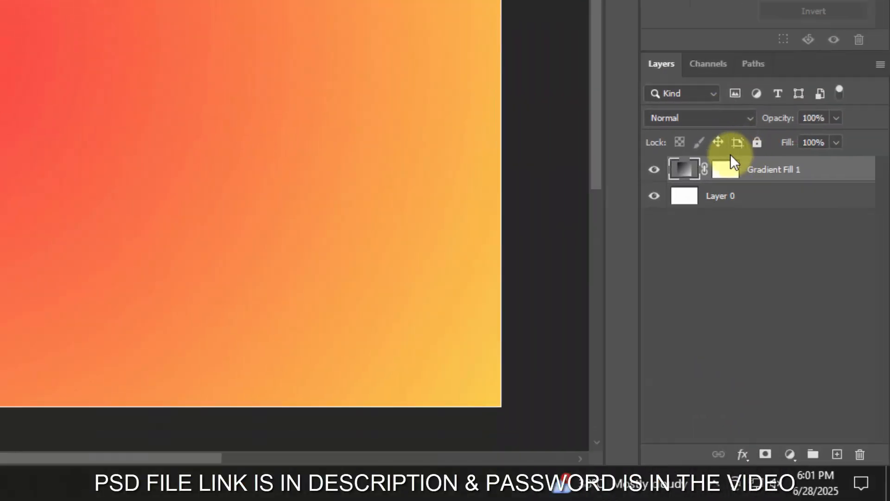
# - Group the gradient fill layer with Layer 0 and name the group Background
pyautogui.keyDown('shift'); pyautogui.click(740, 199); pyautogui.keyUp('shift')
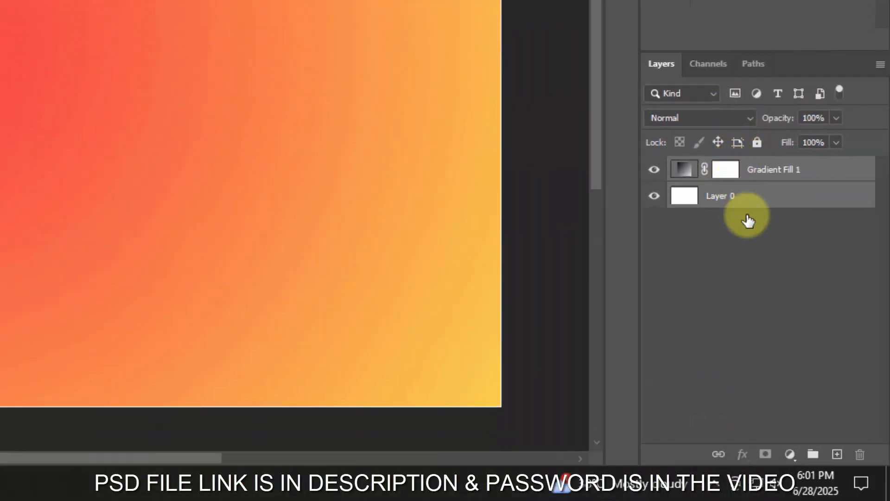
pyautogui.click(813, 454)
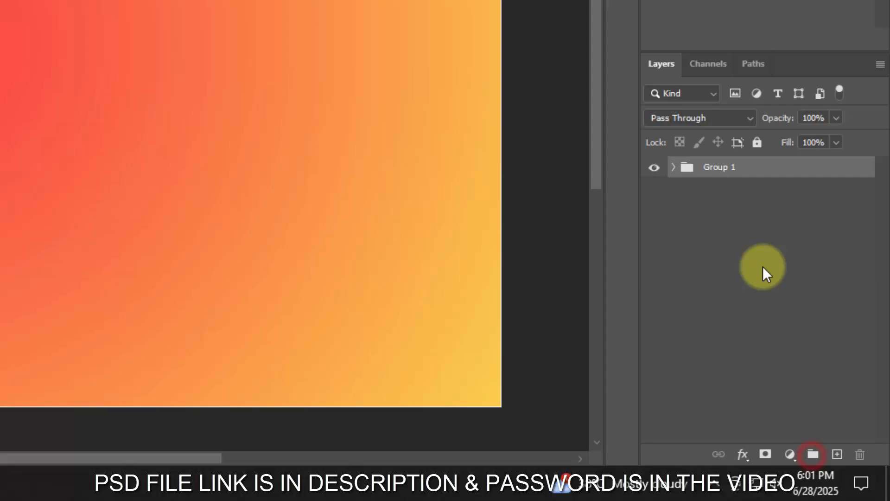
pyautogui.doubleClick(716, 168)
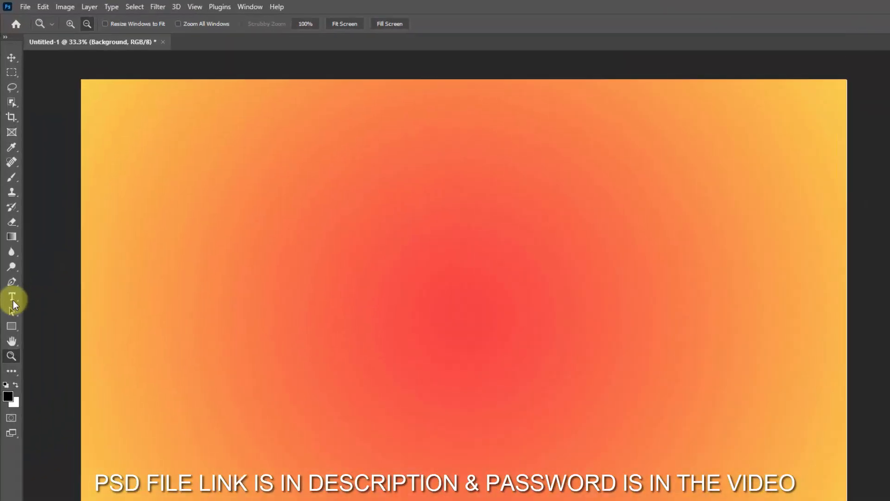
# - Add the text "Wonder" in black Bebas Regular on the canvas and set its size to 250 pt
pyautogui.click(19, 441)
pyautogui.click(99, 439)
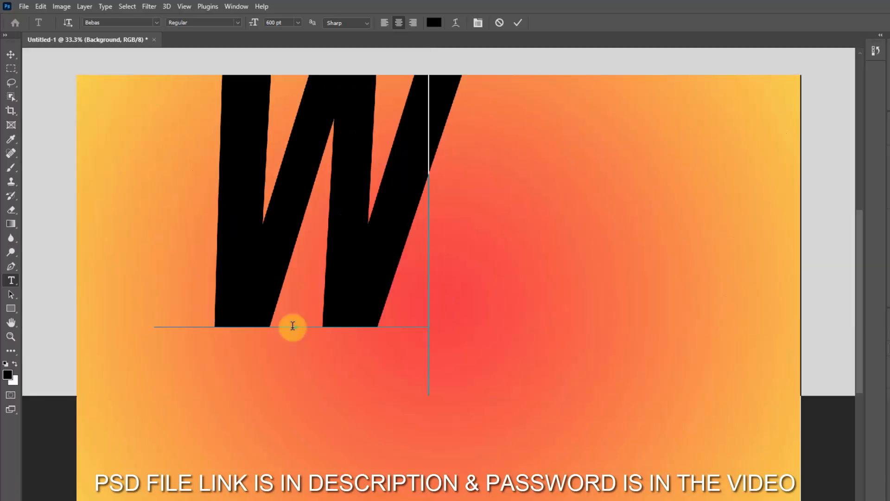
pyautogui.write('UNDER')
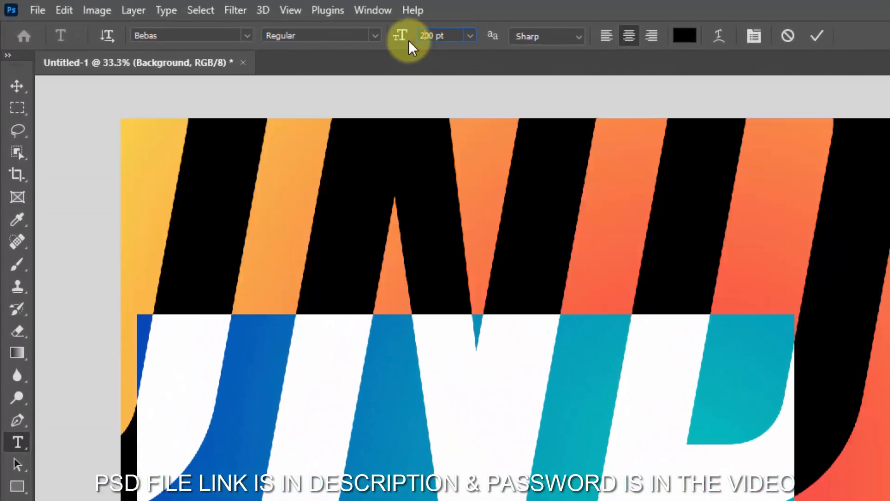
pyautogui.scroll(-1, 414, 226)
pyautogui.scroll(1, 414, 226)
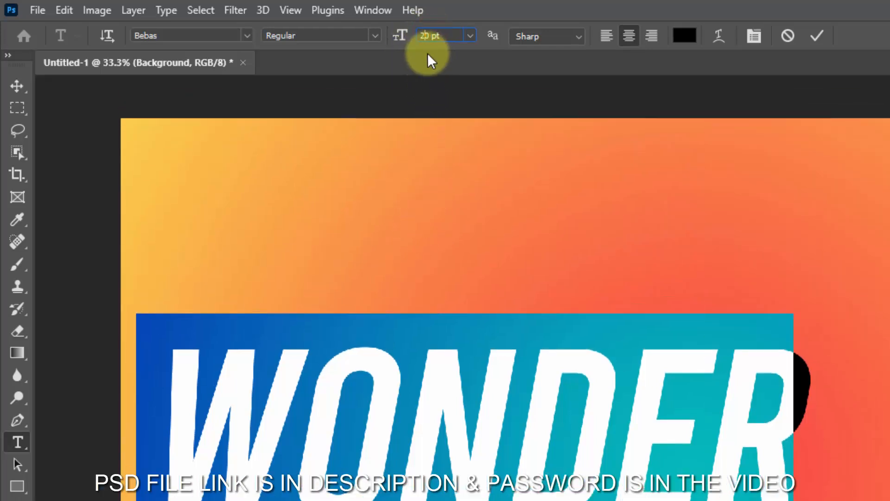
pyautogui.press('Return')
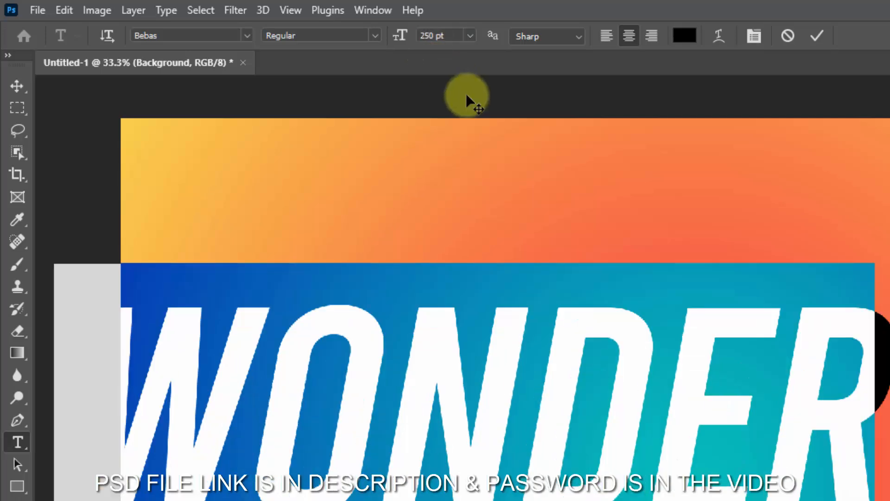
# - Move the Wonder text to the middle of the canvas and convert its layer to a Smart Object
pyautogui.click(19, 87)
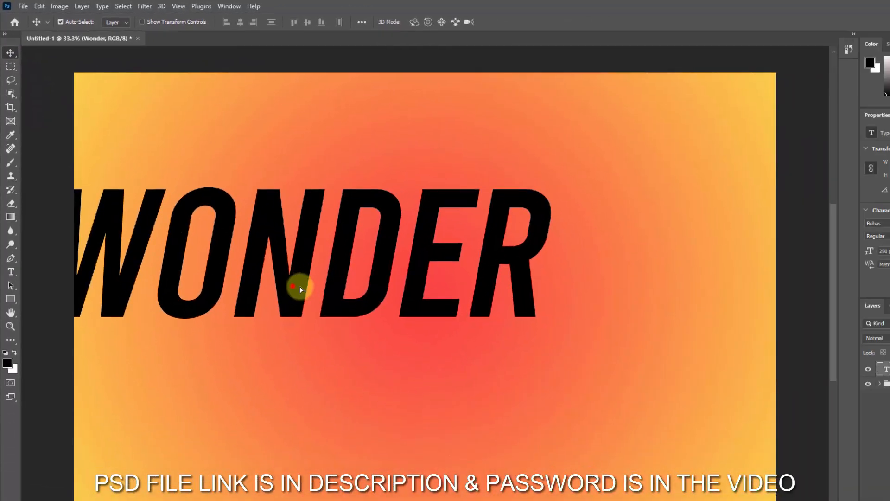
pyautogui.moveTo(299, 288); pyautogui.dragTo(418, 328)
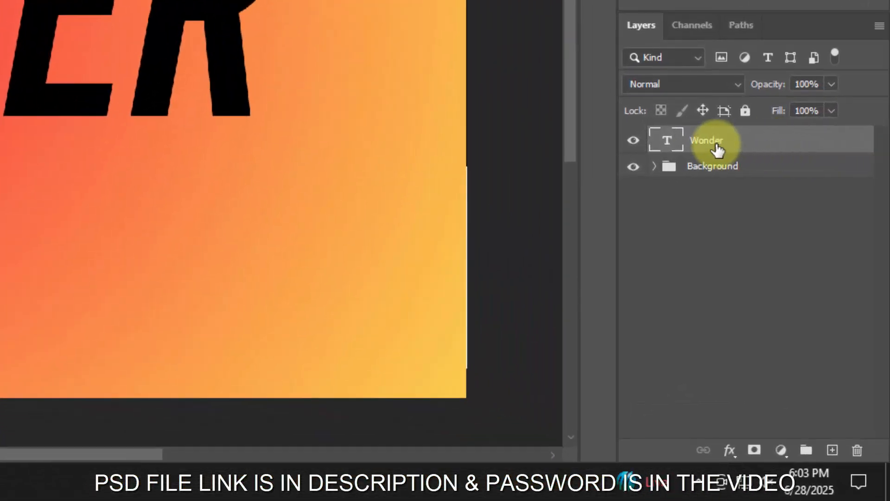
pyautogui.rightClick(888, 369)
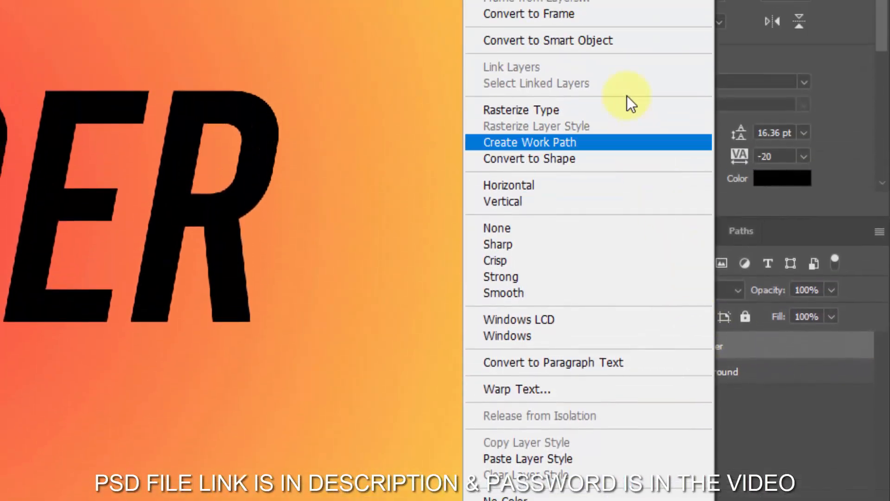
pyautogui.click(598, 142)
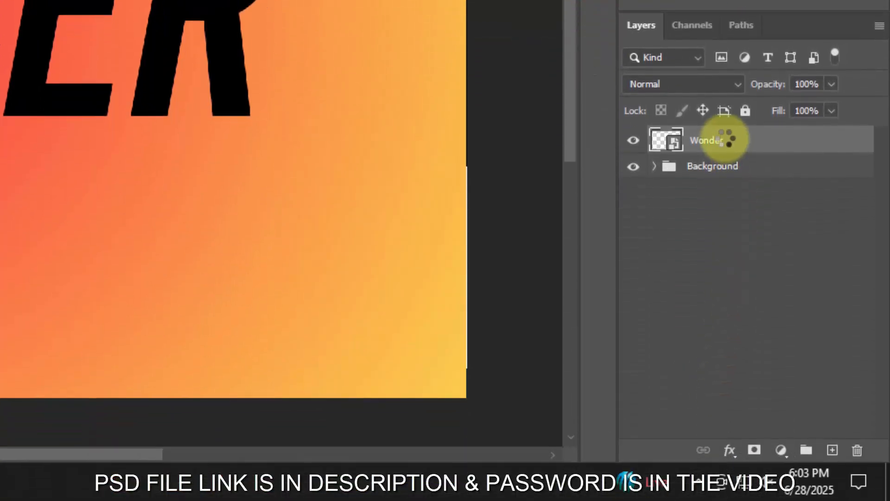
# - Open the blending options of the Wonder layer and set its fill opacity to 0%
pyautogui.click(729, 451)
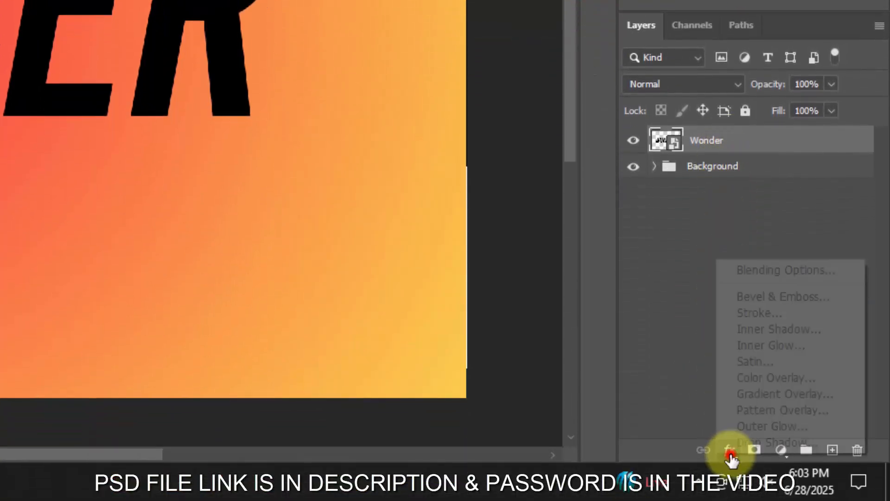
pyautogui.click(771, 271)
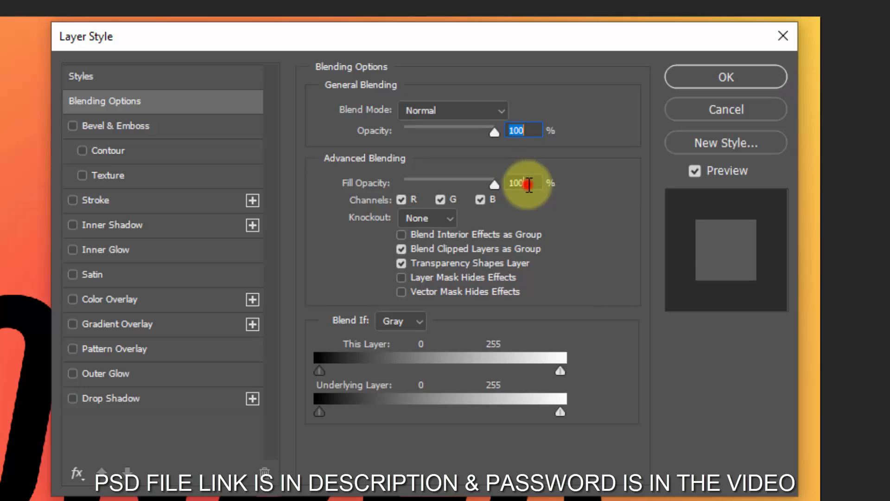
pyautogui.click(529, 184)
pyautogui.write('0')
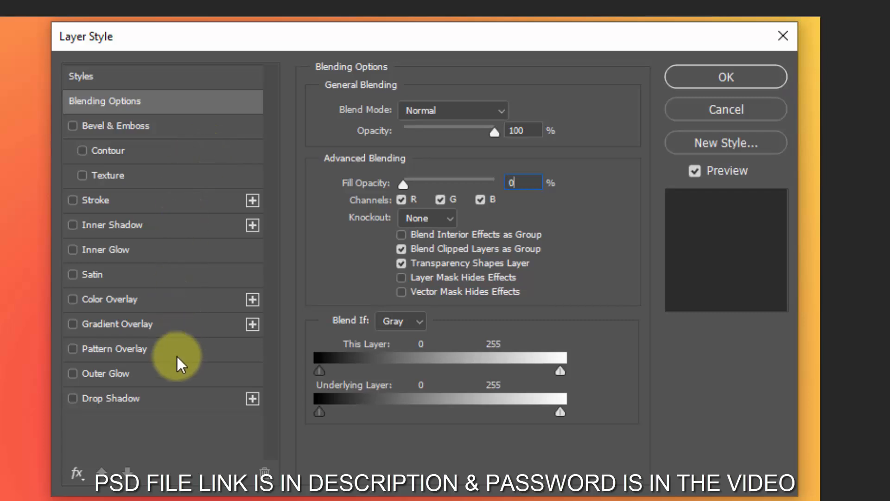
# - Add a Drop Shadow effect to the Wonder layer and set its colour to 6e6e6e
pyautogui.click(173, 399)
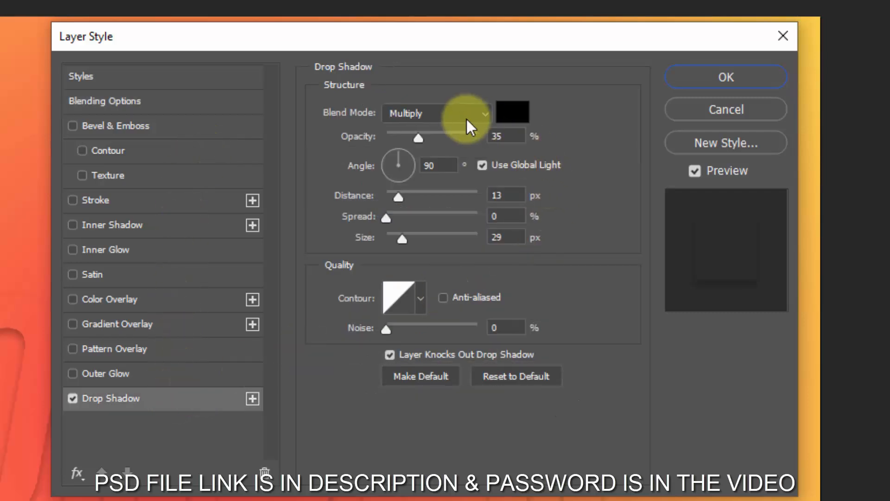
pyautogui.click(515, 113)
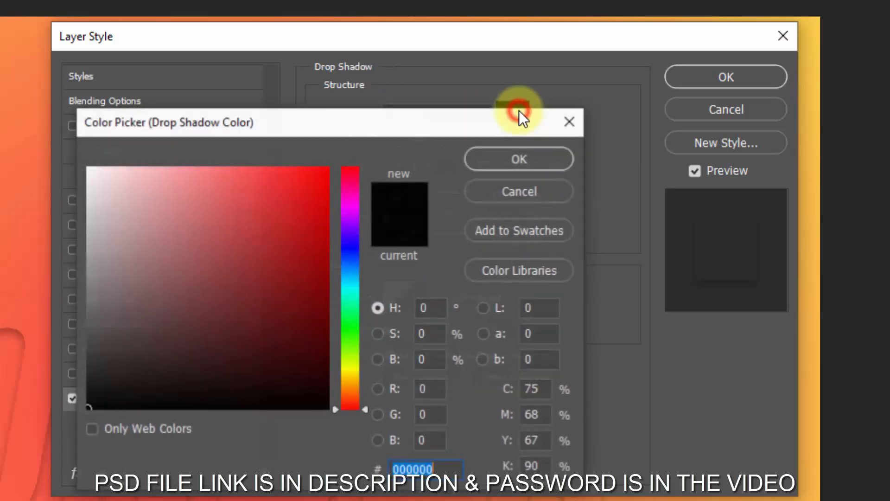
pyautogui.write('6e6e6e')
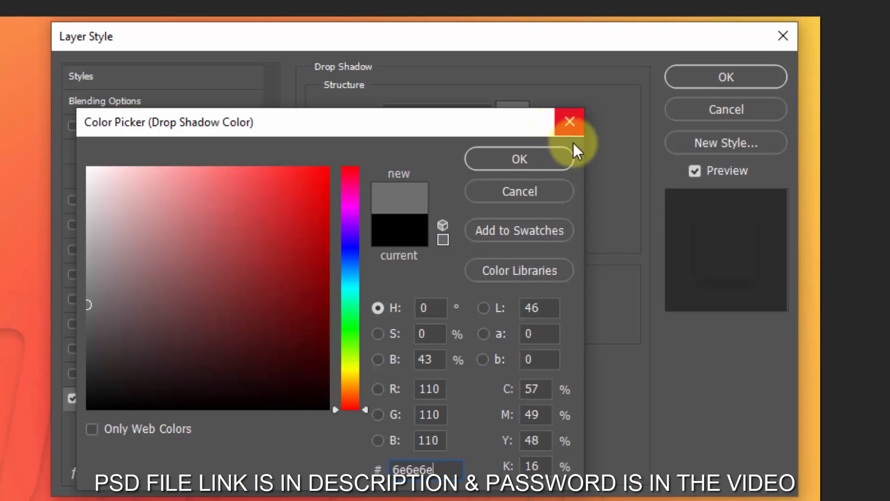
pyautogui.click(547, 160)
# - Set the drop shadow's opacity to 22%, turn off Use Global Light and set the angle to 120°
pyautogui.click(503, 139)
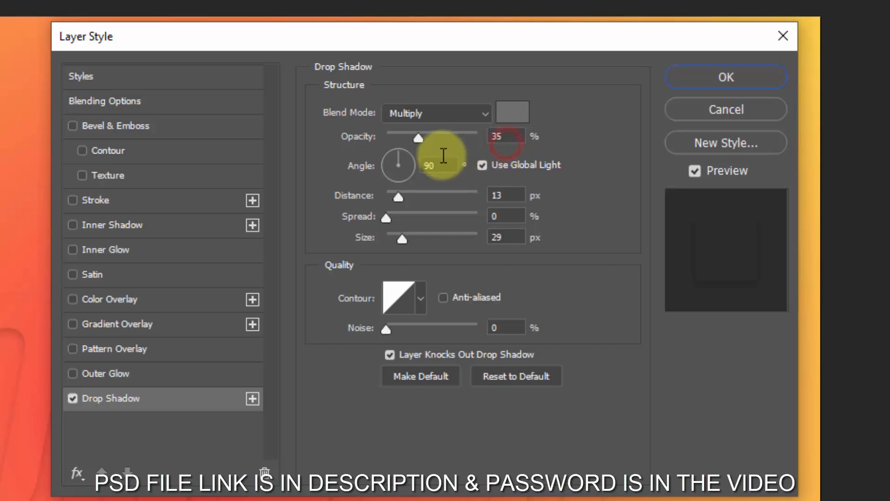
pyautogui.doubleClick(505, 136)
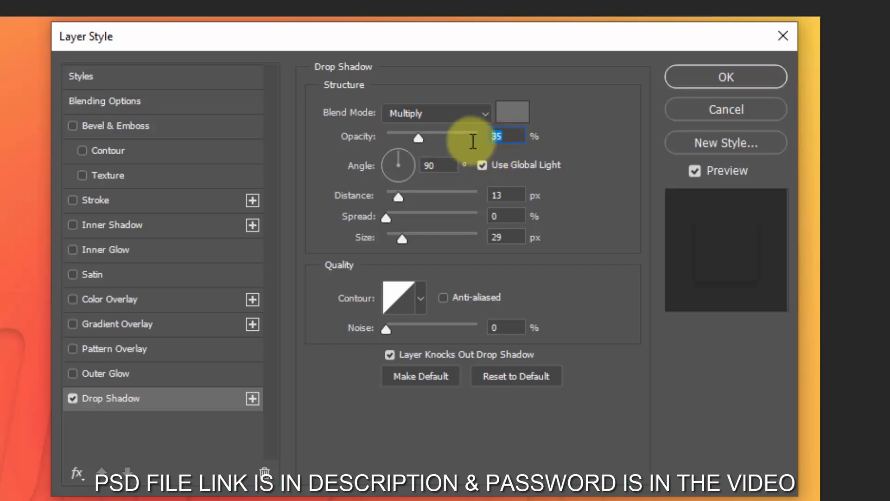
pyautogui.doubleClick(434, 165)
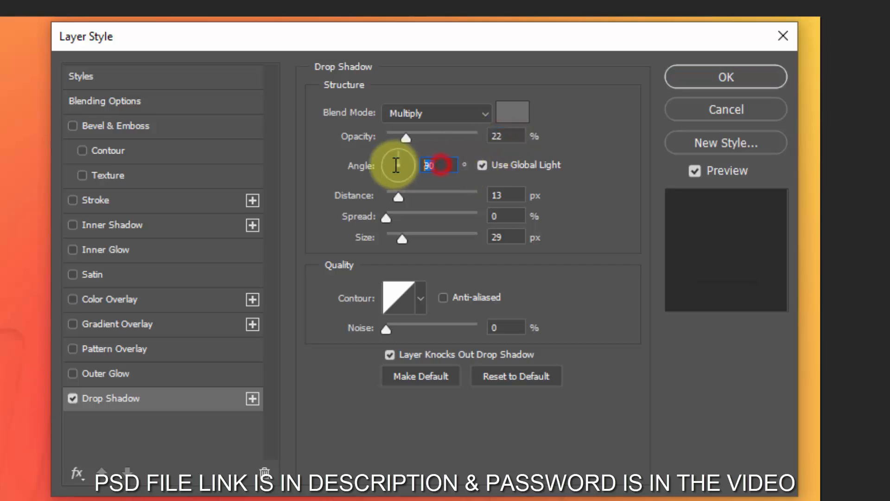
pyautogui.click(484, 166)
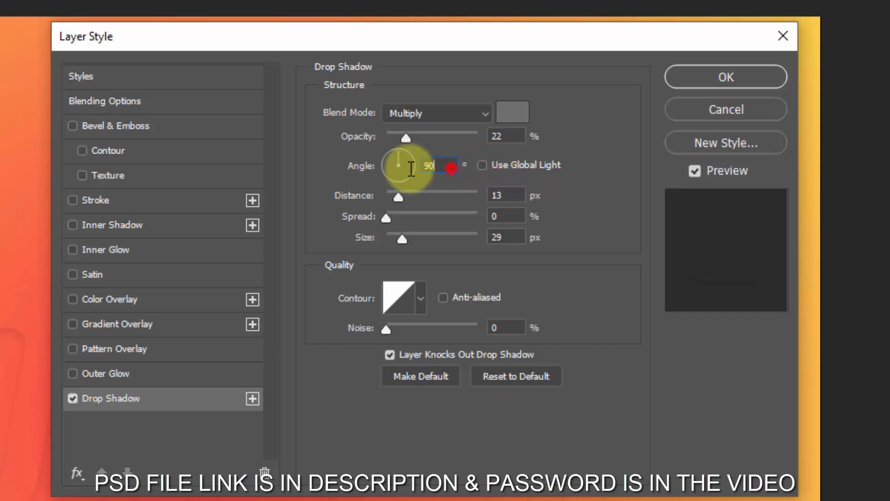
pyautogui.write('120')
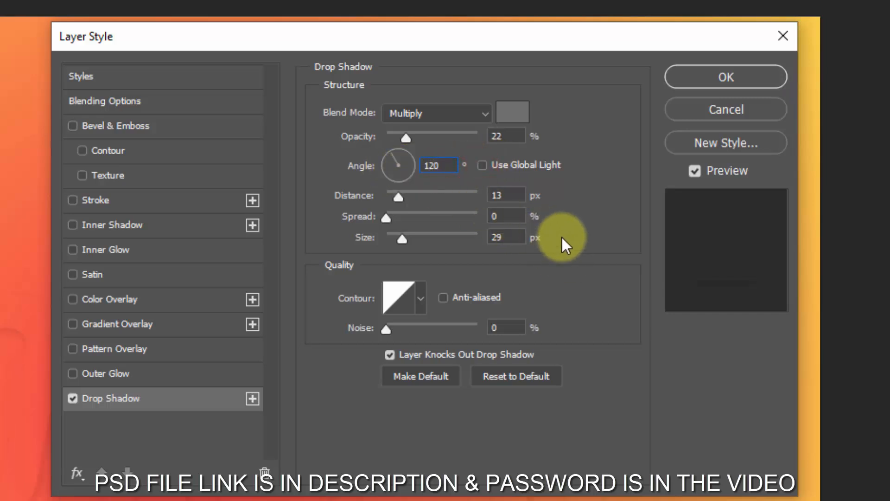
# - Set the drop shadow's distance to 75 px and its size to 81 px
pyautogui.click(515, 194)
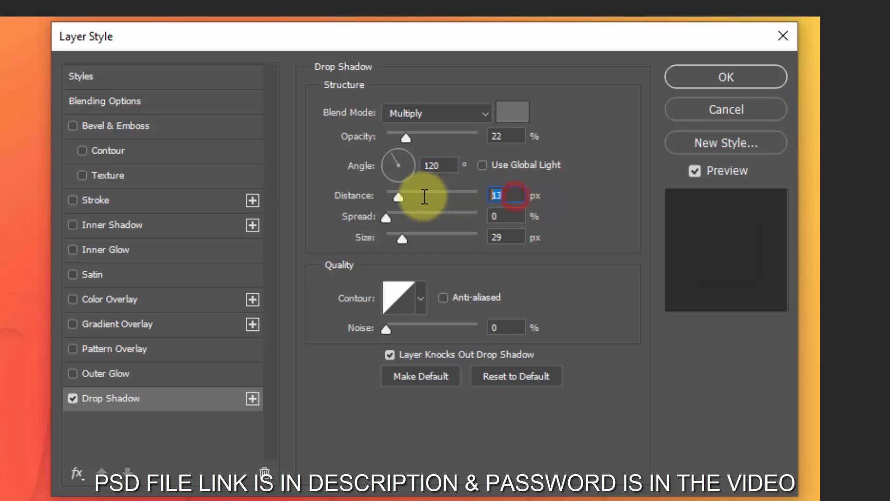
pyautogui.write('75')
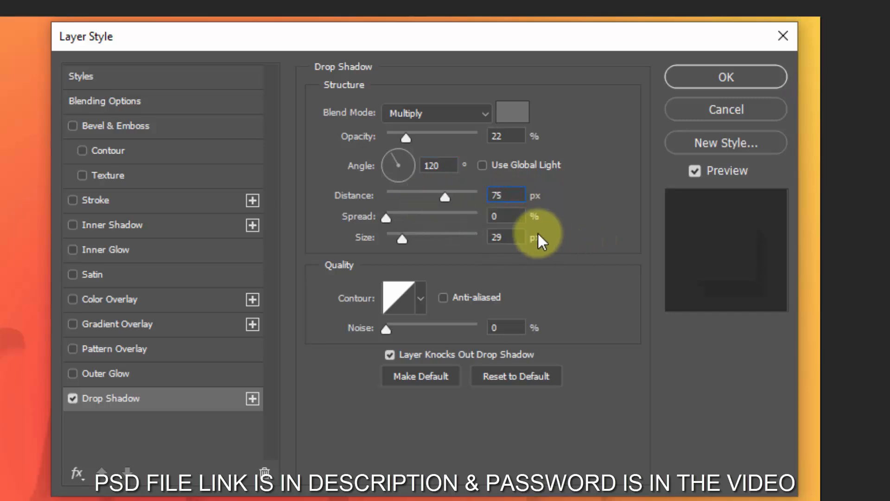
pyautogui.click(513, 238)
pyautogui.write('81')
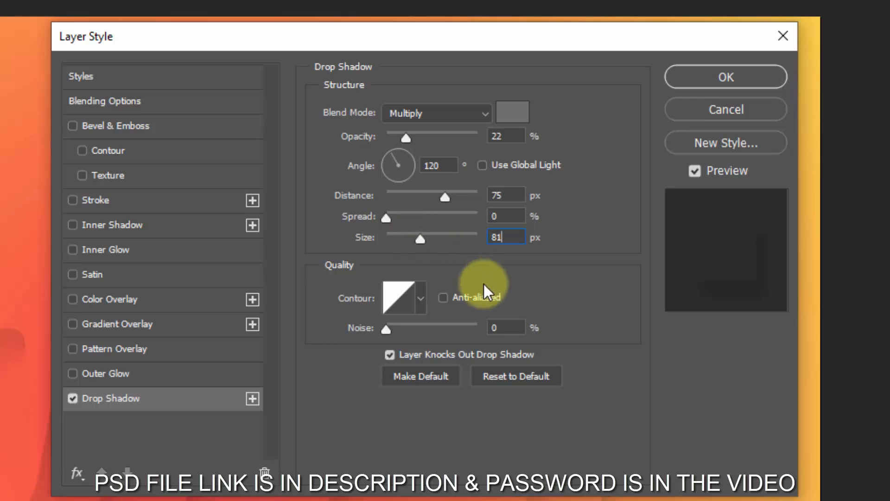
pyautogui.click(507, 325)
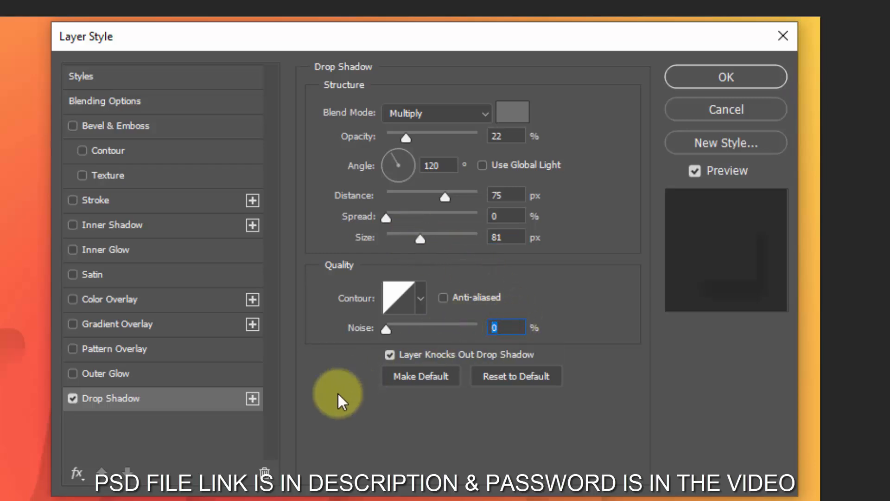
# - Add a second Drop Shadow and give it 36% opacity, 48 px distance and 103 px size
pyautogui.click(252, 402)
pyautogui.click(190, 424)
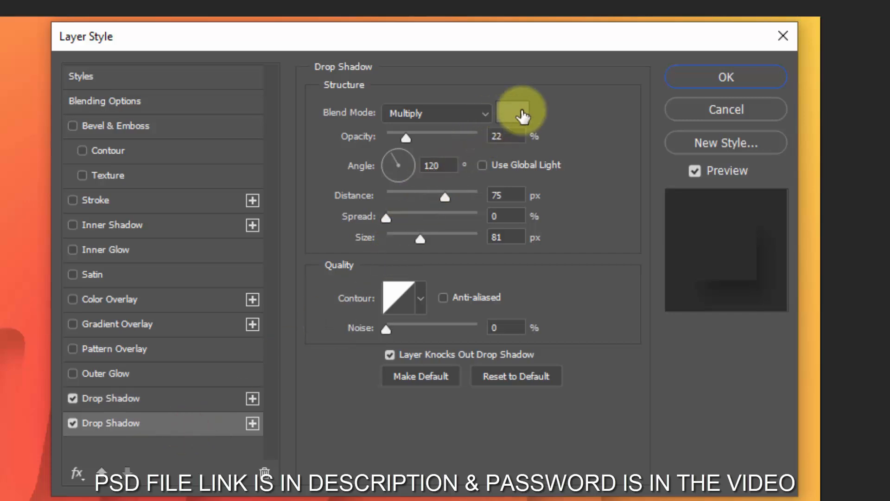
pyautogui.click(514, 139)
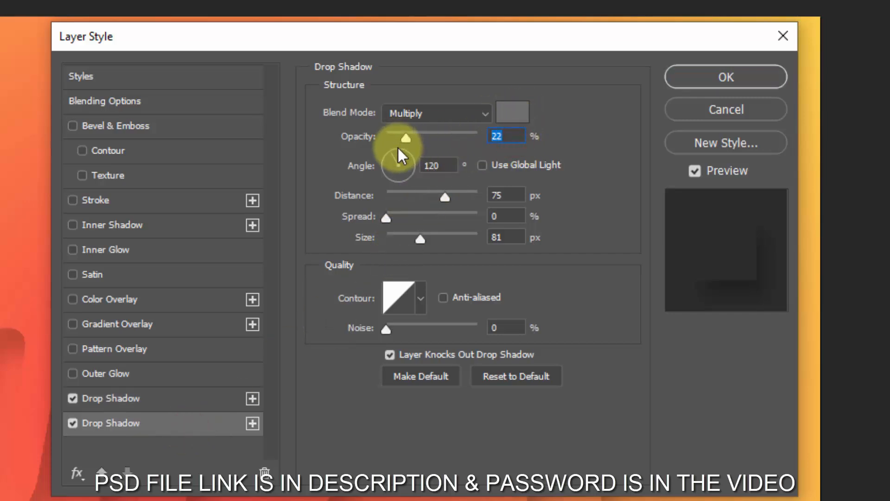
pyautogui.write('36')
pyautogui.click(509, 196)
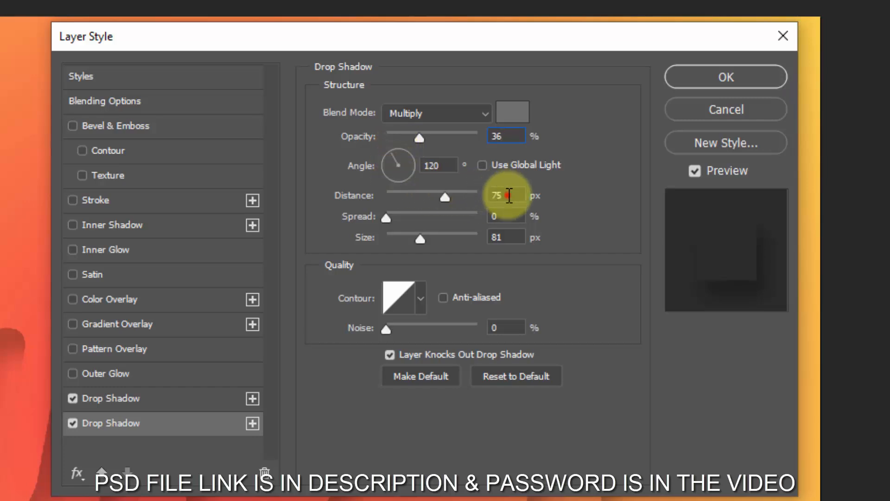
pyautogui.write('48')
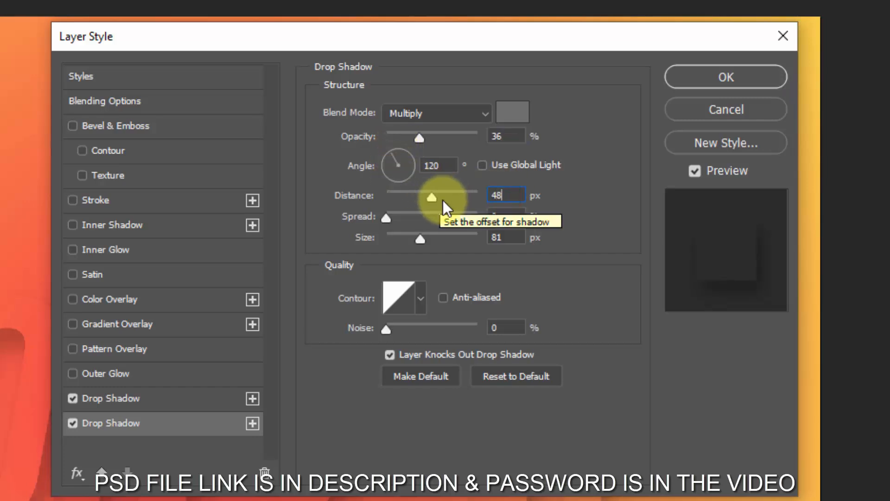
pyautogui.click(505, 235)
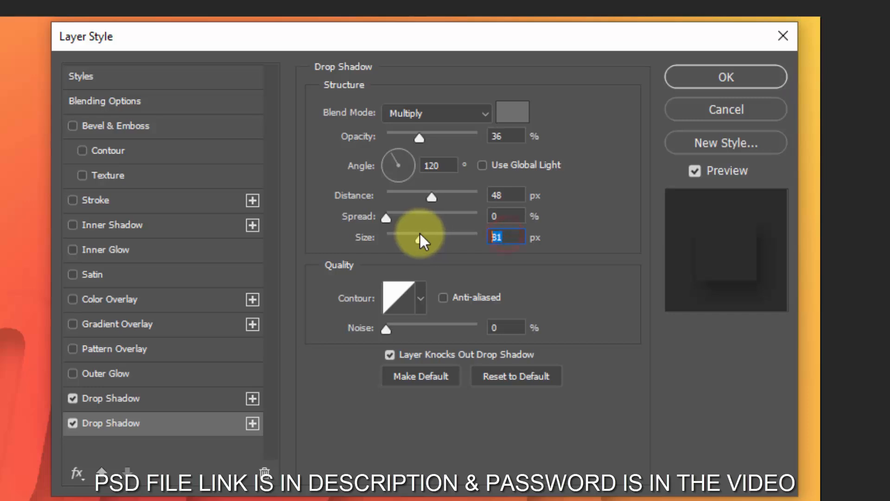
pyautogui.write('103')
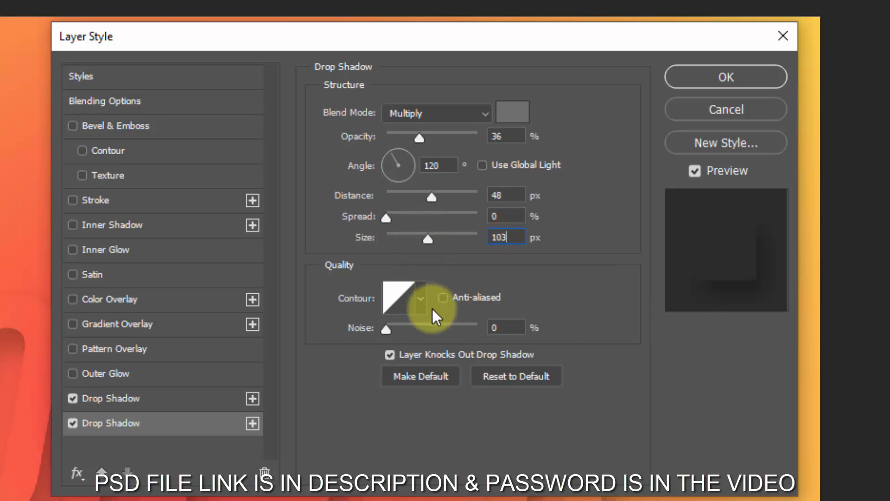
# - Add a third Drop Shadow based on the second one and set its colour to black (000000)
pyautogui.click(253, 423)
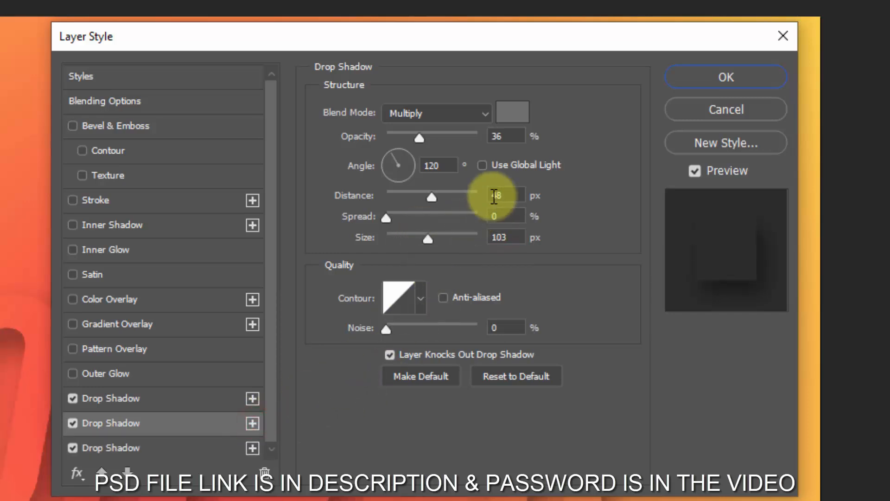
pyautogui.click(205, 450)
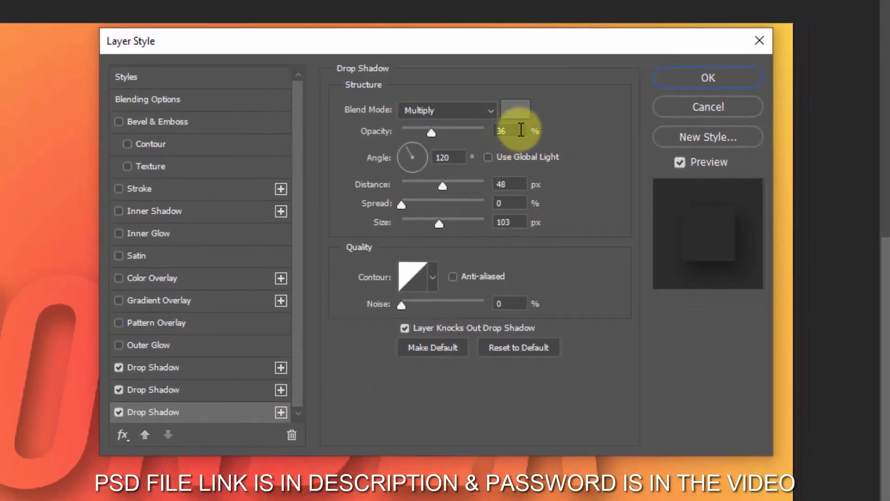
pyautogui.click(520, 109)
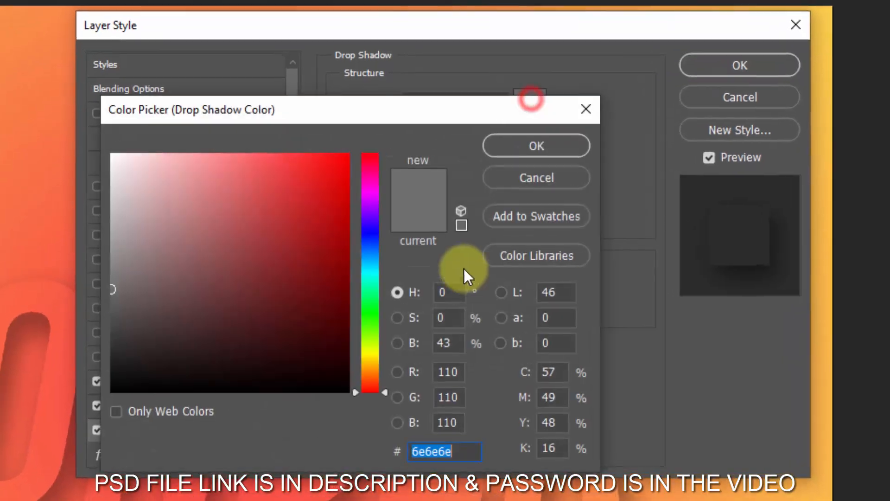
pyautogui.click(294, 333)
pyautogui.moveTo(301, 373); pyautogui.dragTo(314, 398)
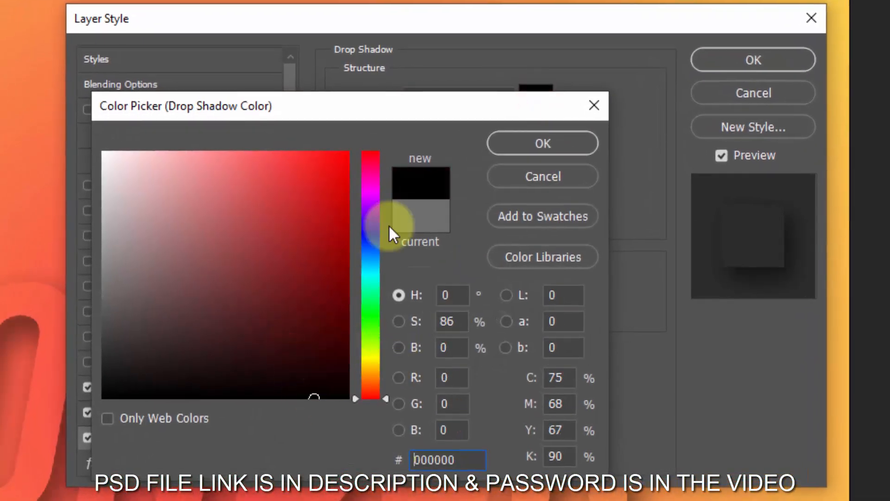
pyautogui.click(528, 144)
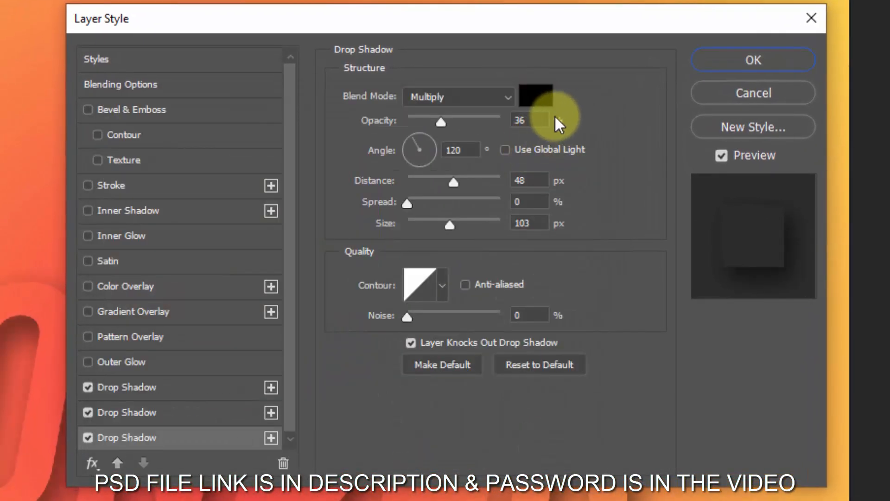
# - Set the third drop shadow's opacity to 53%, distance to 30 px and size to 92 px
pyautogui.moveTo(441, 121); pyautogui.dragTo(456, 122)
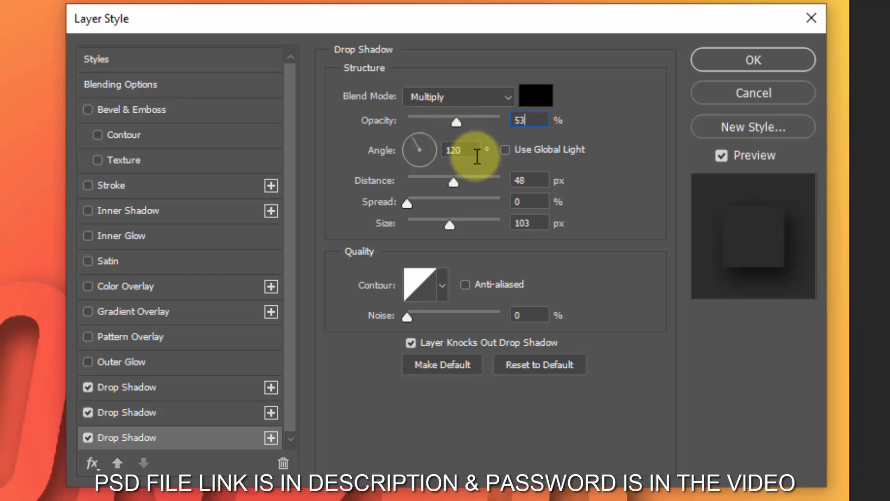
pyautogui.click(529, 181)
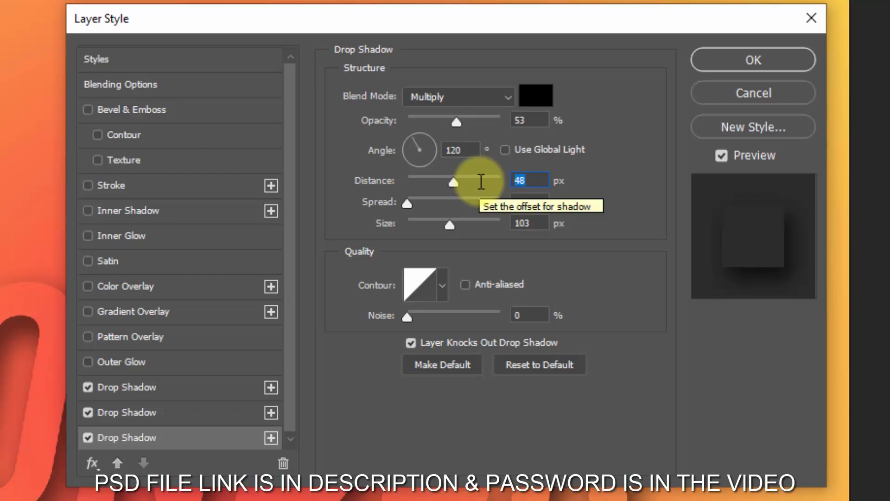
pyautogui.write('30')
pyautogui.click(546, 223)
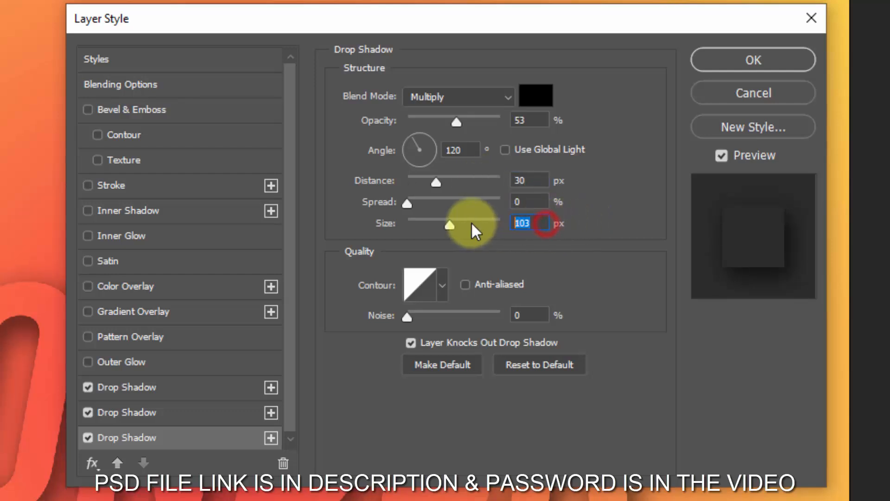
pyautogui.write('92')
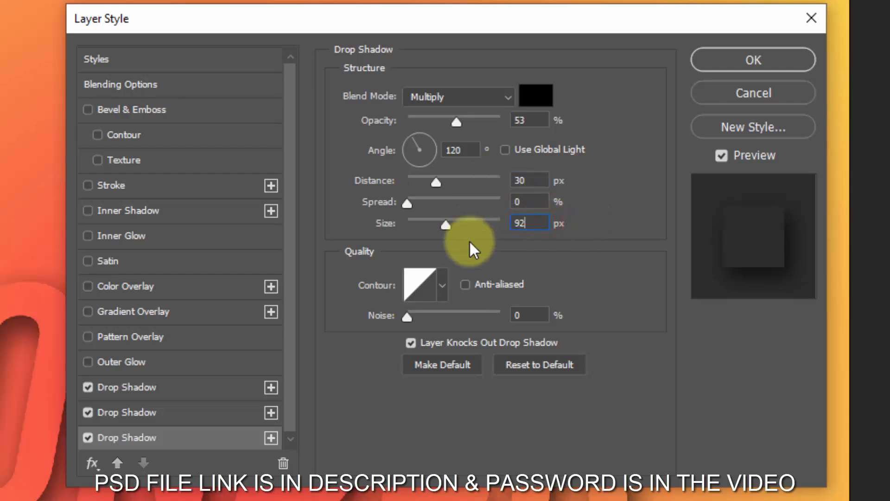
# - Add a fourth Drop Shadow and give it 69% opacity, 22 px distance and 68 px size
pyautogui.click(271, 438)
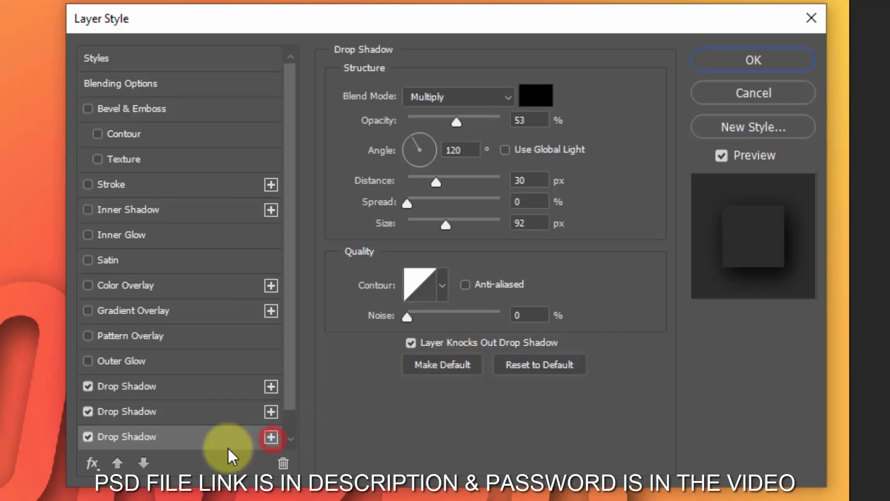
pyautogui.click(205, 434)
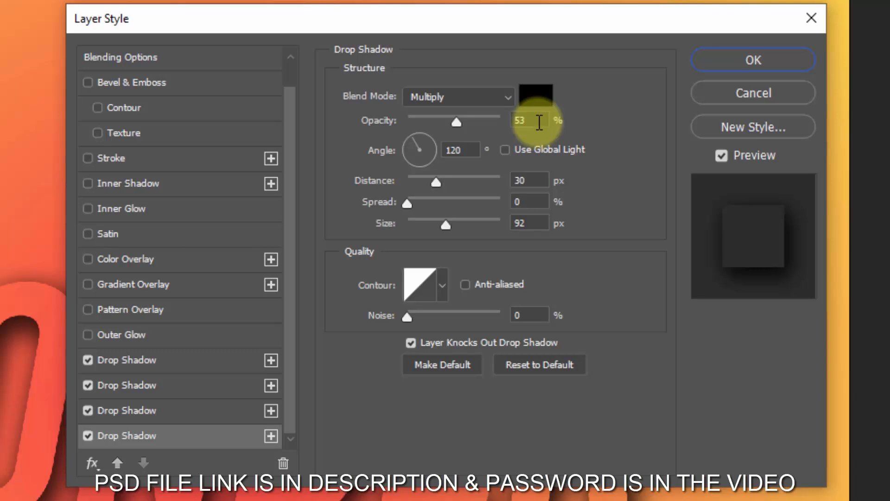
pyautogui.click(538, 121)
pyautogui.write('69')
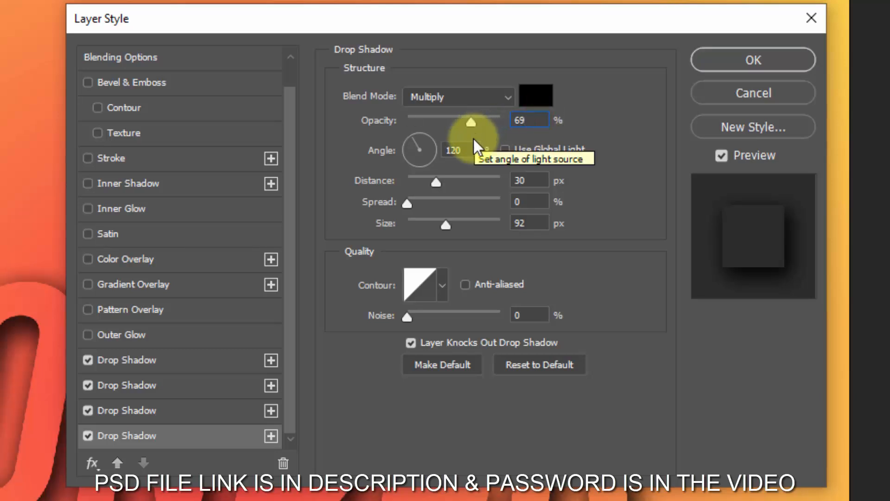
pyautogui.click(531, 180)
pyautogui.write('2')
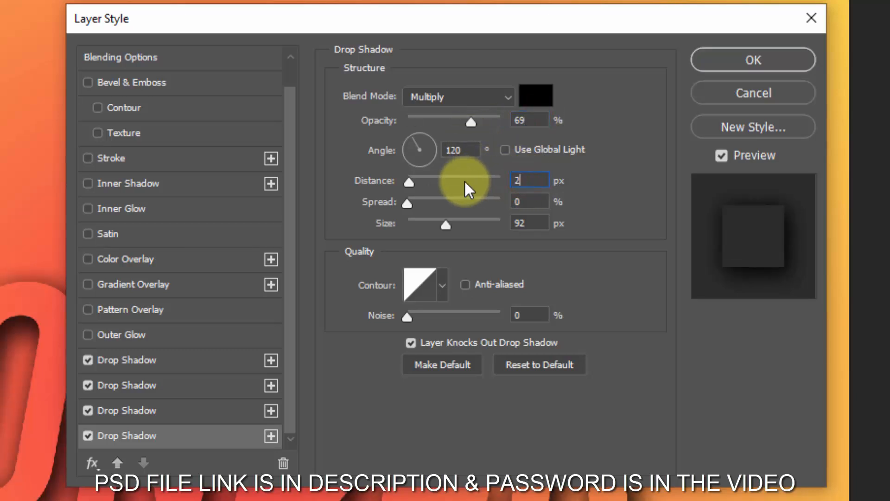
pyautogui.write('2')
pyautogui.click(534, 224)
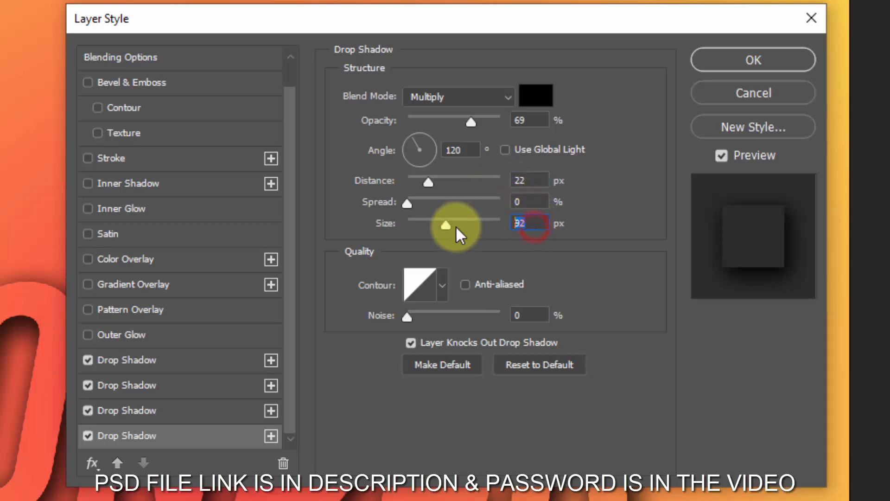
pyautogui.write('68')
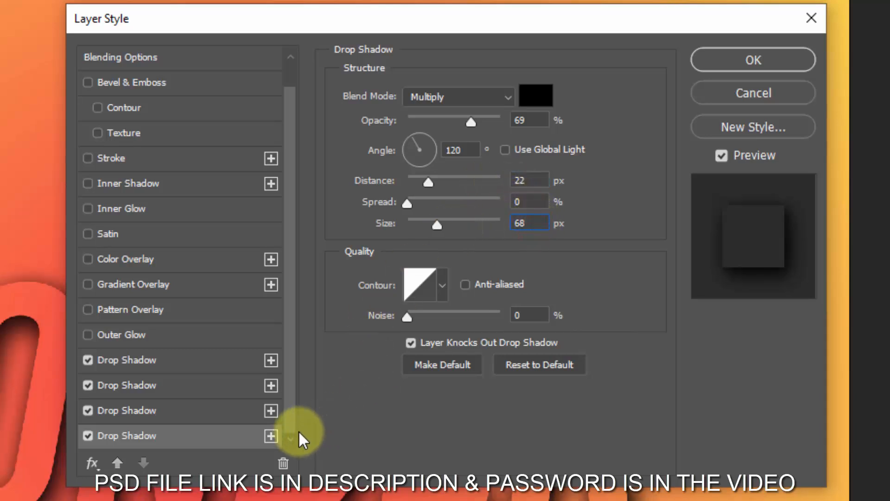
# - Add a fifth Drop Shadow with 67% opacity, 12 px distance and 18 px size, and apply the layer style
pyautogui.click(272, 436)
pyautogui.click(223, 438)
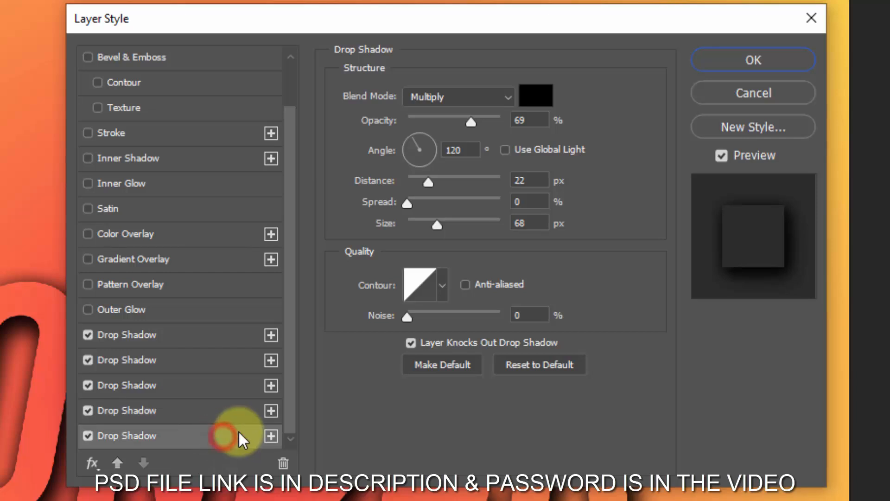
pyautogui.doubleClick(530, 120)
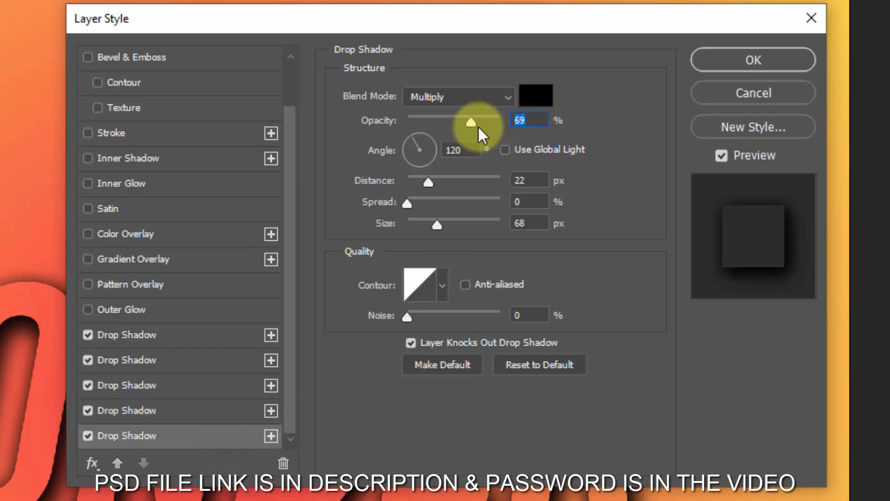
pyautogui.write('67')
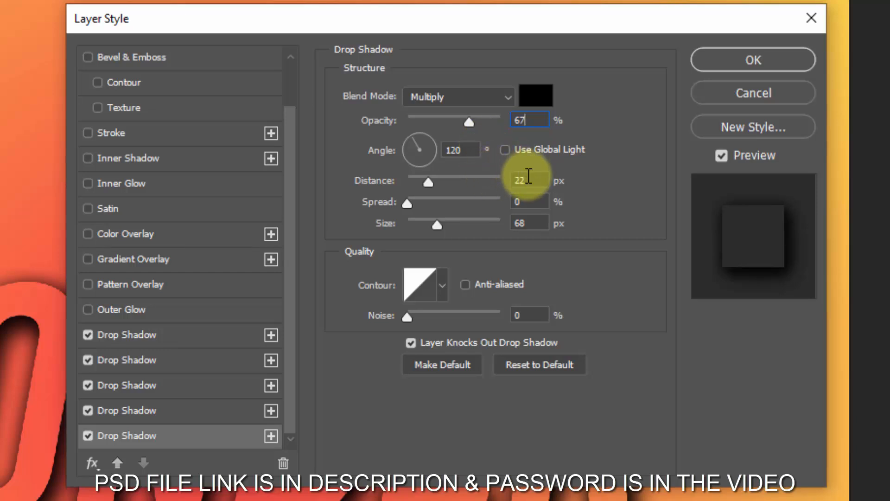
pyautogui.doubleClick(527, 179)
pyautogui.write('12')
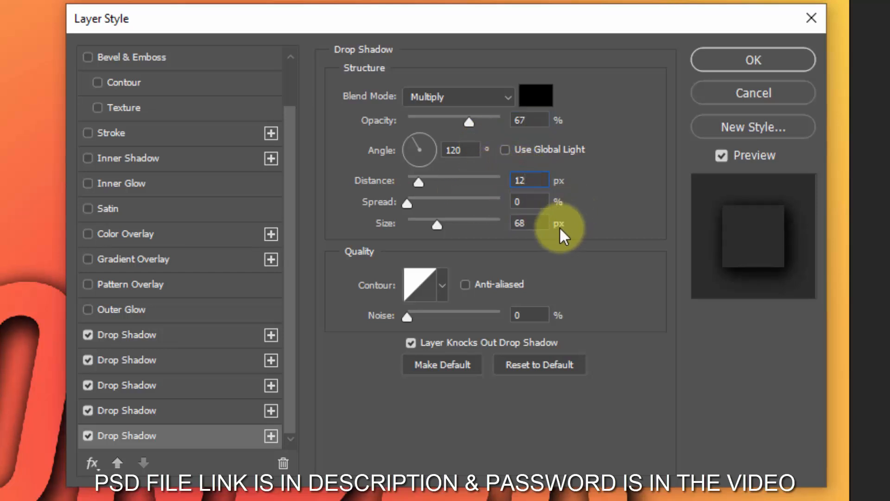
pyautogui.doubleClick(544, 224)
pyautogui.write('1')
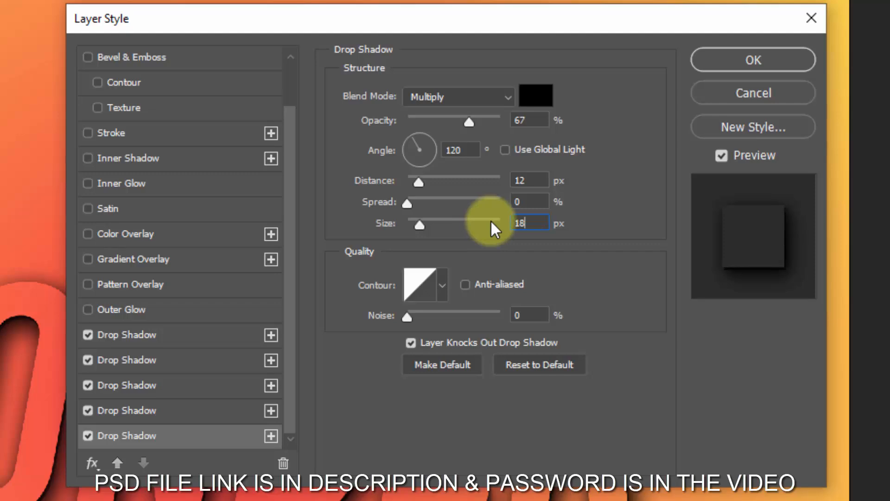
pyautogui.doubleClick(530, 316)
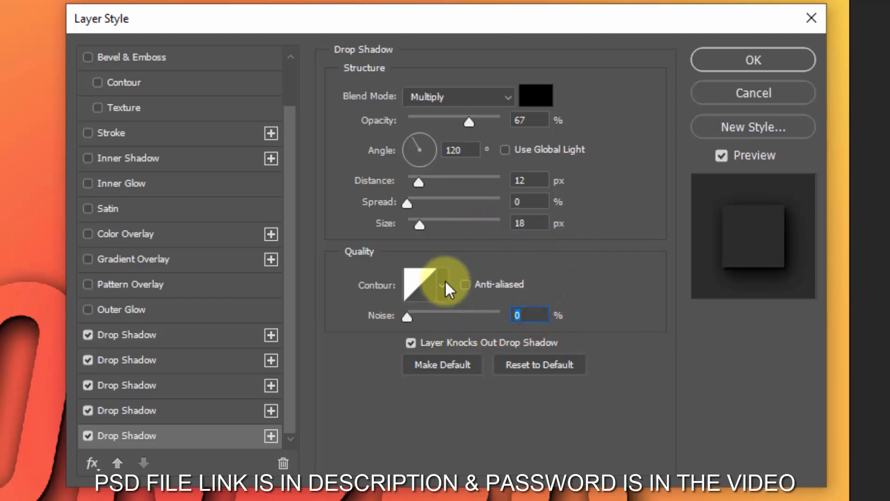
pyautogui.click(755, 62)
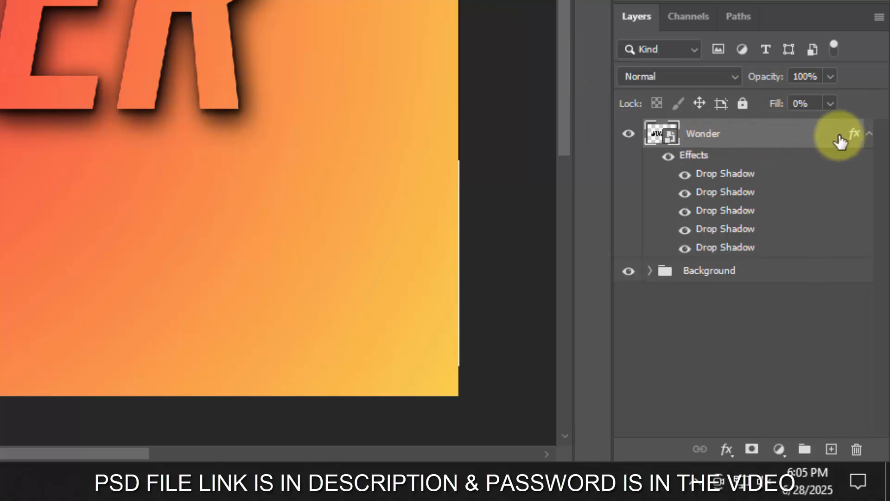
# - Collapse the Wonder layer's effects, duplicate the layer and rename the original Shadow
pyautogui.click(876, 135)
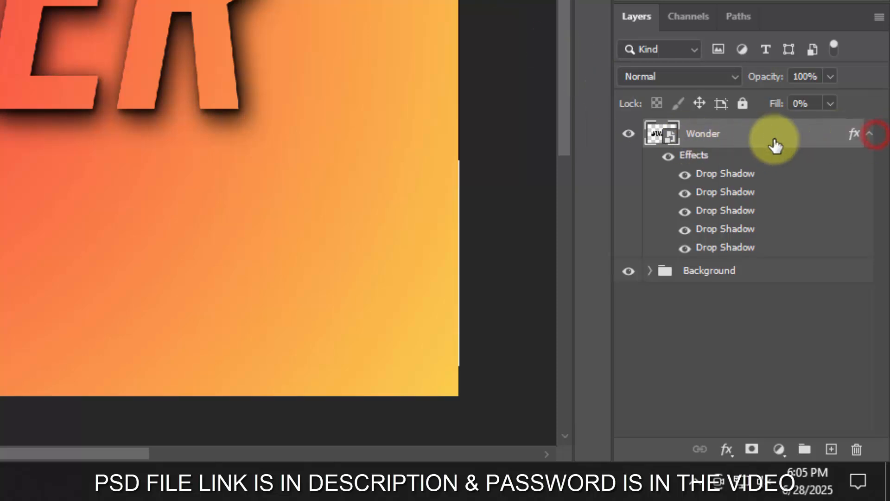
pyautogui.click(868, 134)
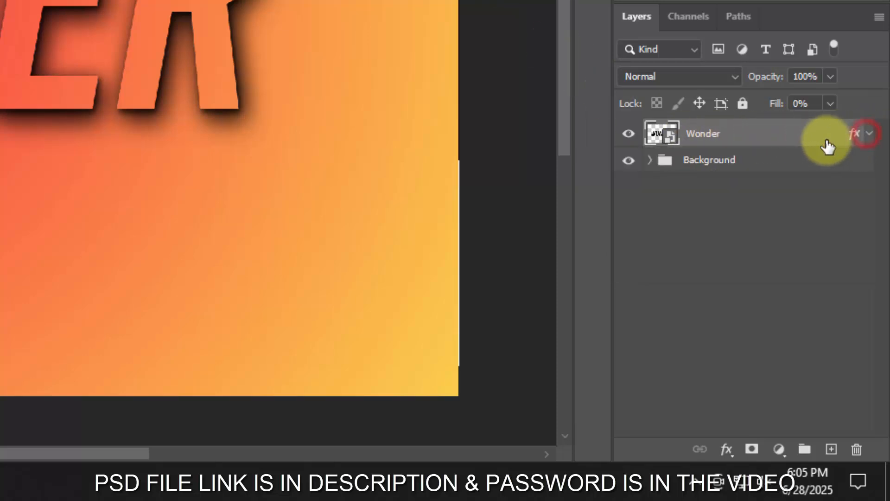
pyautogui.hotkey('ctrl', 'j')
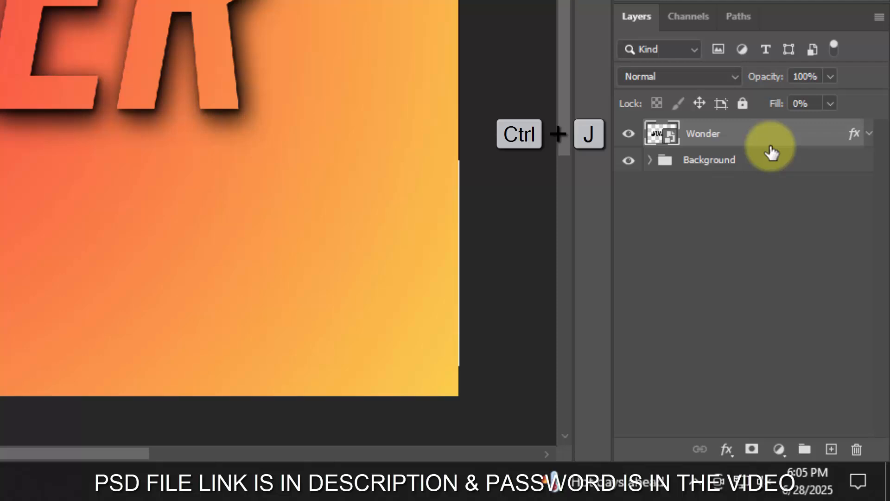
pyautogui.doubleClick(701, 163)
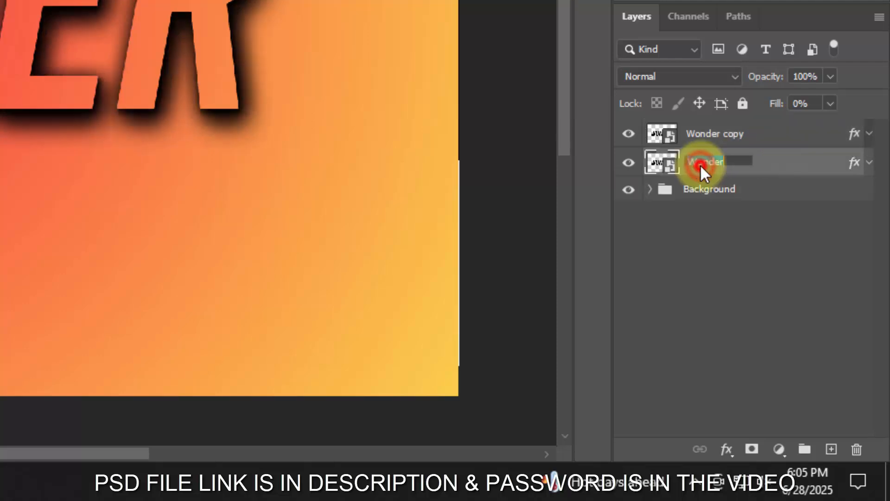
pyautogui.write('Shadow')
pyautogui.press('Return')
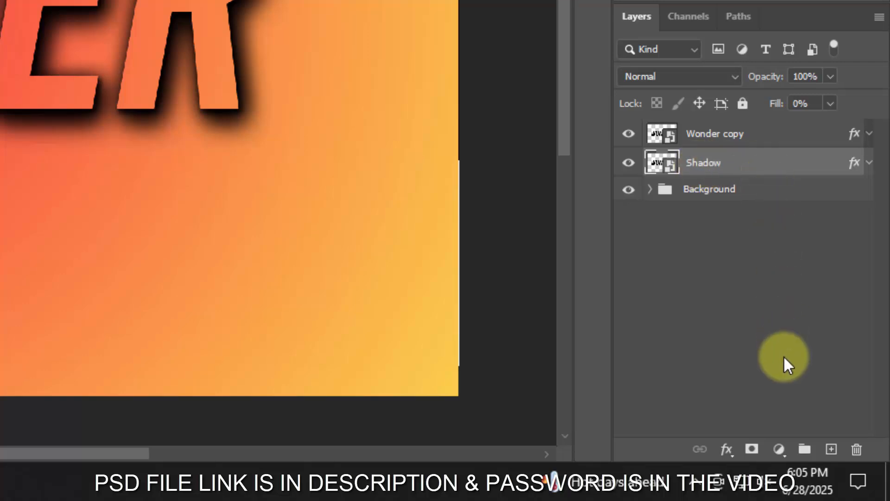
# - Put the Shadow layer into a new group, name the group Shadow and collapse it
pyautogui.click(805, 449)
pyautogui.doubleClick(700, 160)
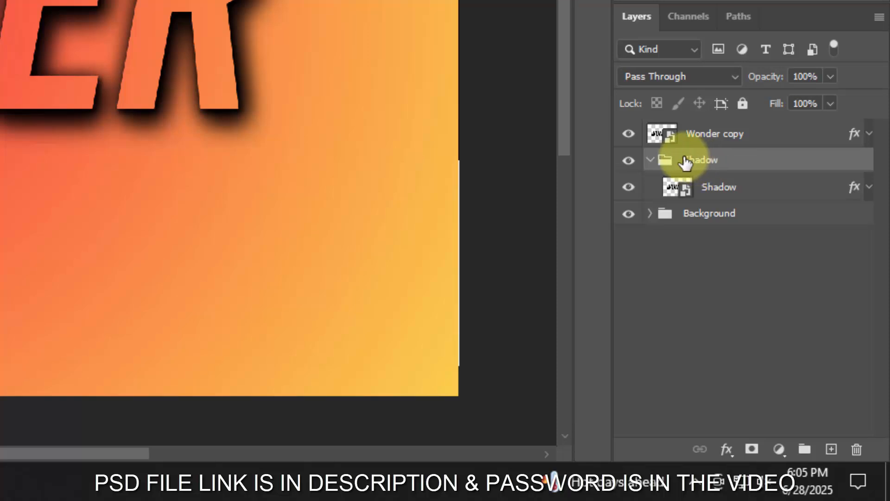
pyautogui.click(650, 160)
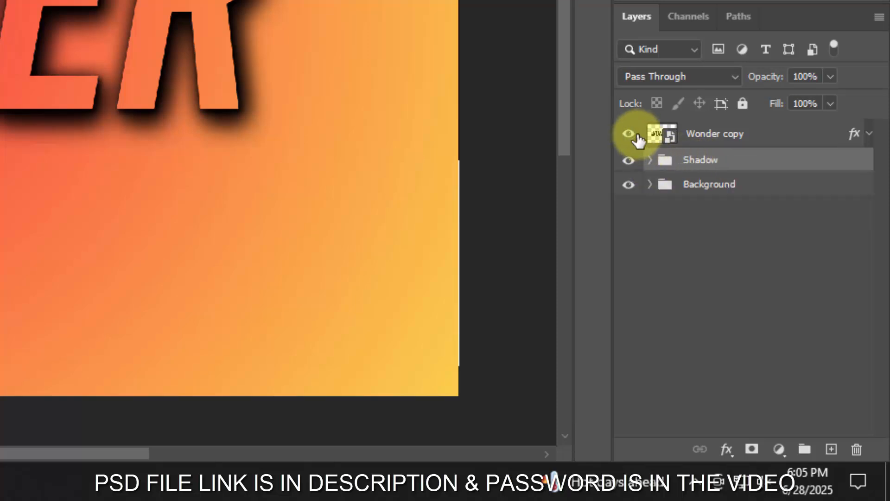
# - Rename the Wonder copy layer as Border and clear its layer style
pyautogui.doubleClick(699, 134)
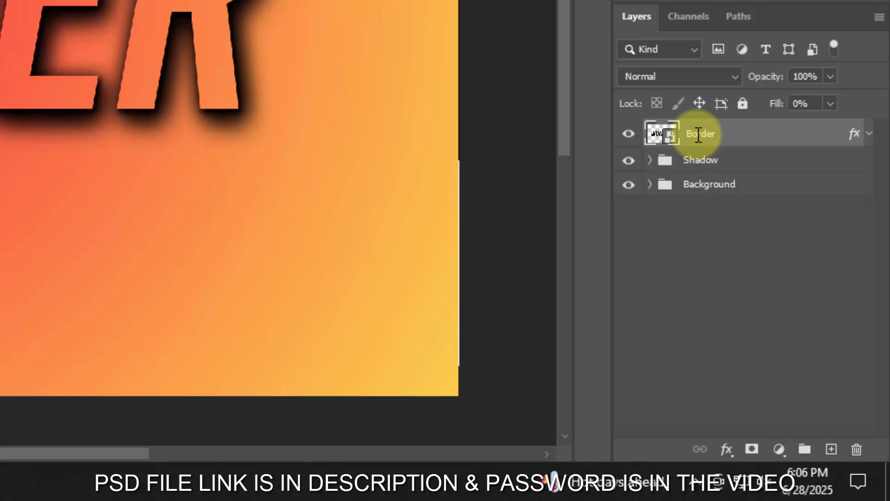
pyautogui.press('Return')
pyautogui.rightClick(762, 144)
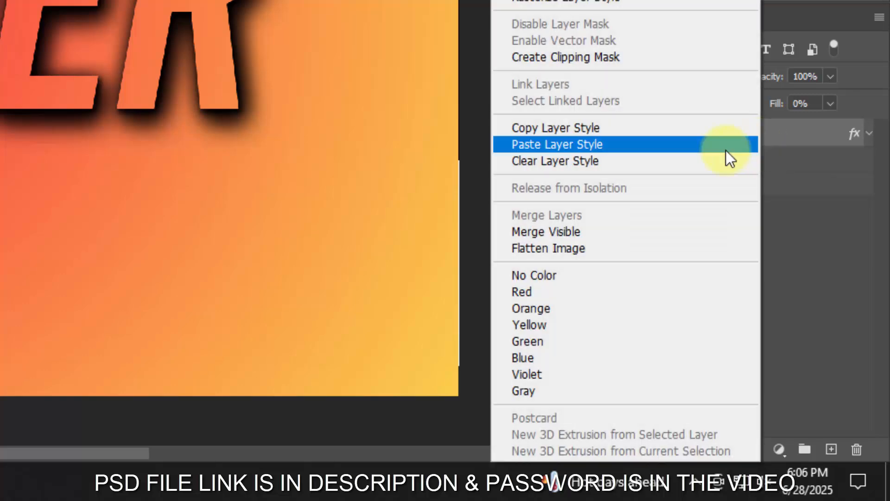
pyautogui.click(686, 161)
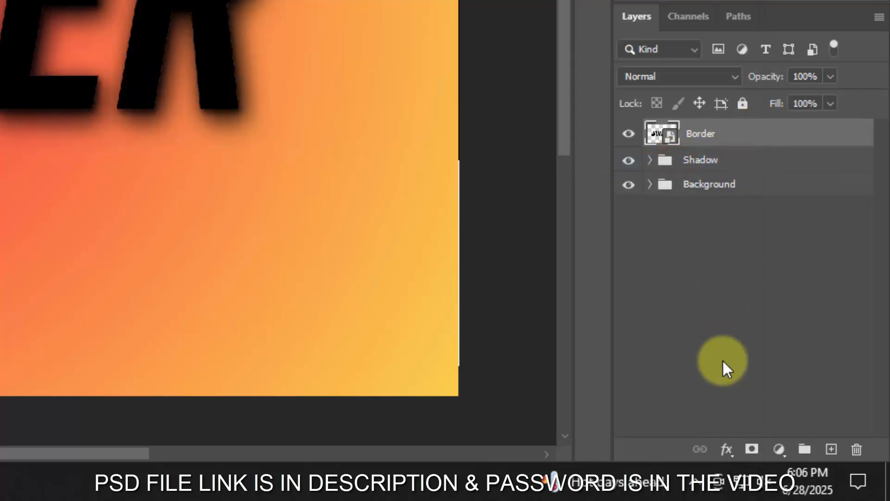
# - Set the Border layer's fill opacity to 0% in its blending options
pyautogui.click(726, 449)
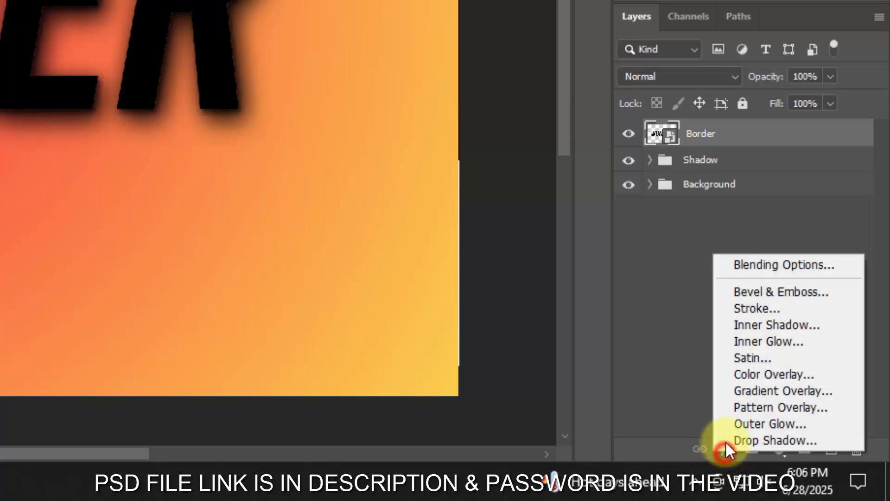
pyautogui.click(751, 264)
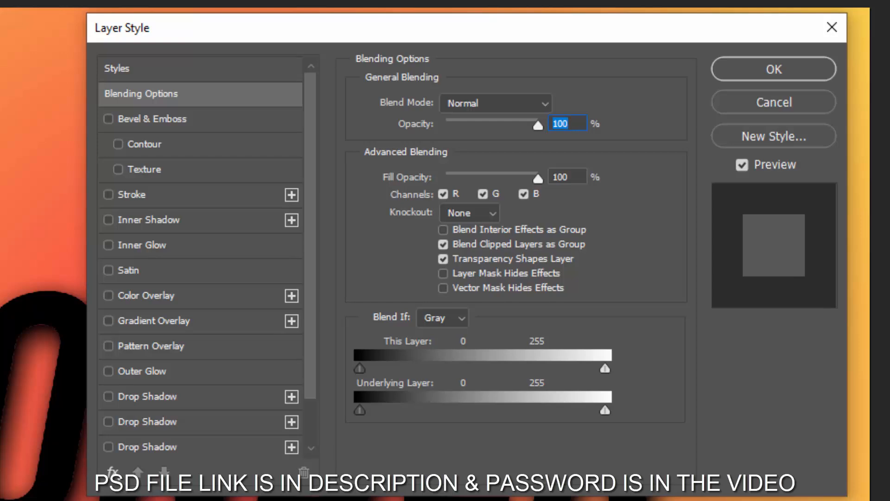
pyautogui.click(568, 176)
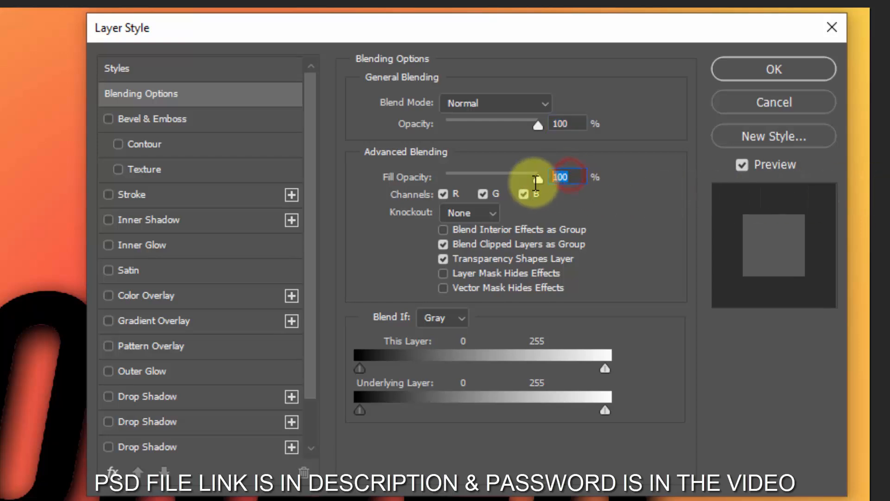
pyautogui.write('0')
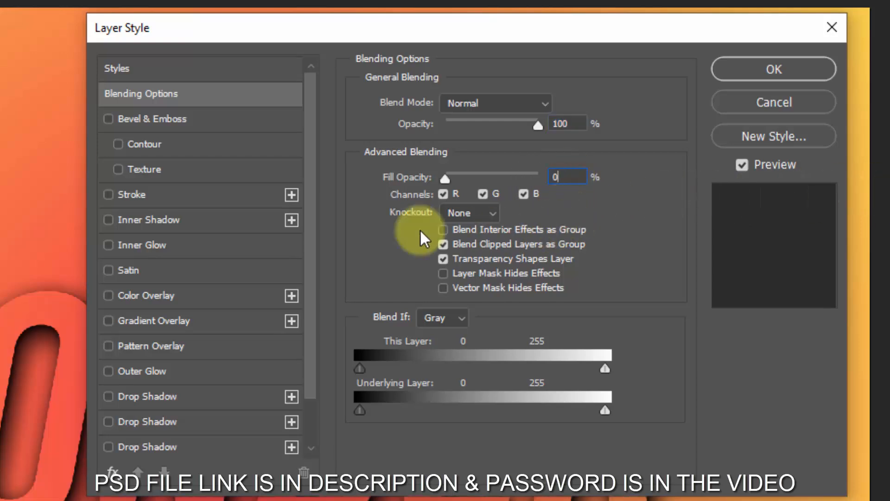
# - Enable Bevel & Emboss on the Border layer as an Inner Bevel with 939% depth, Down direction and 38 px size
pyautogui.click(175, 119)
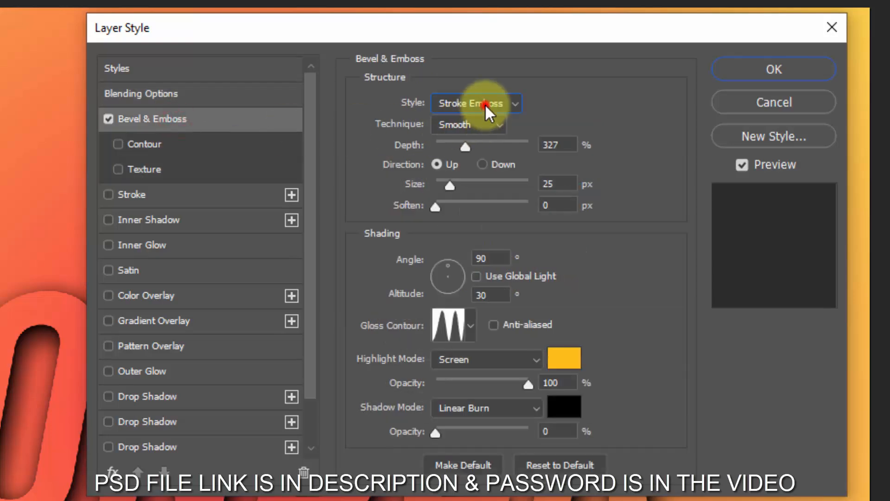
pyautogui.click(485, 104)
pyautogui.click(485, 133)
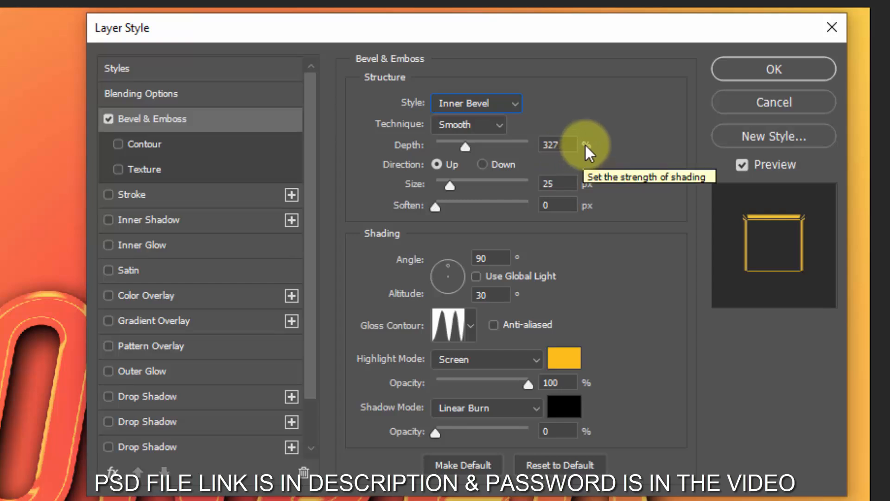
pyautogui.click(569, 139)
pyautogui.write('939')
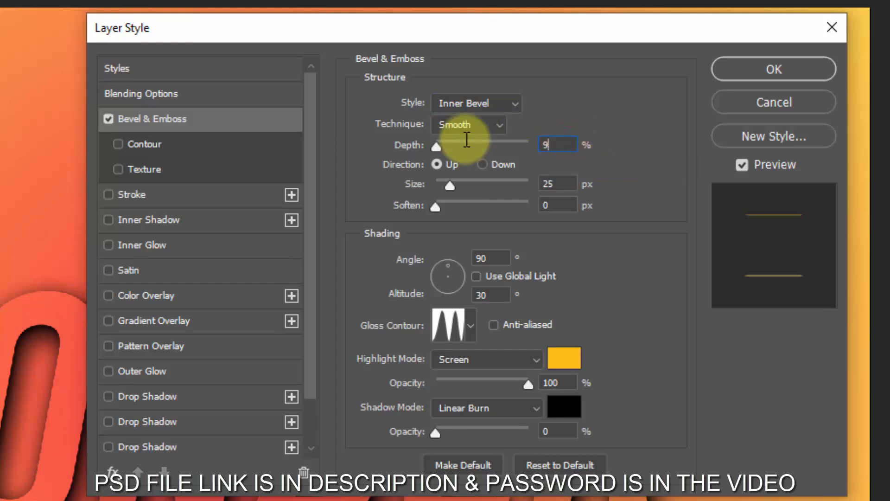
pyautogui.click(487, 166)
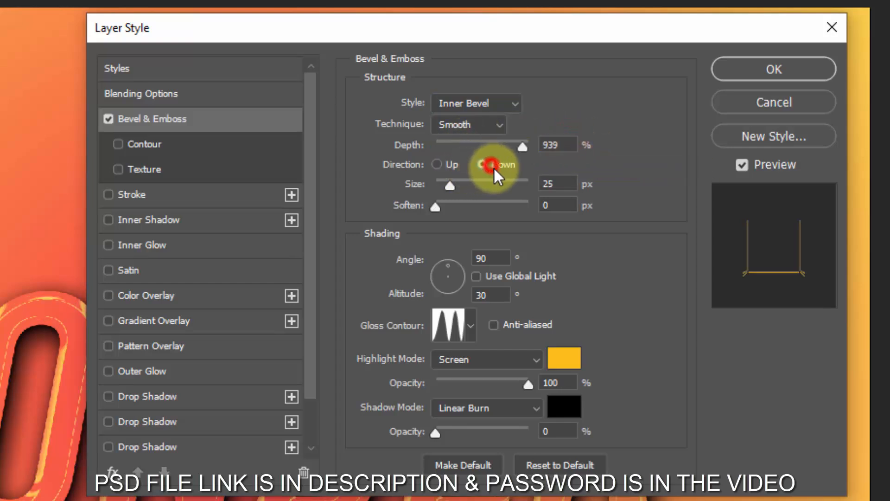
pyautogui.click(567, 183)
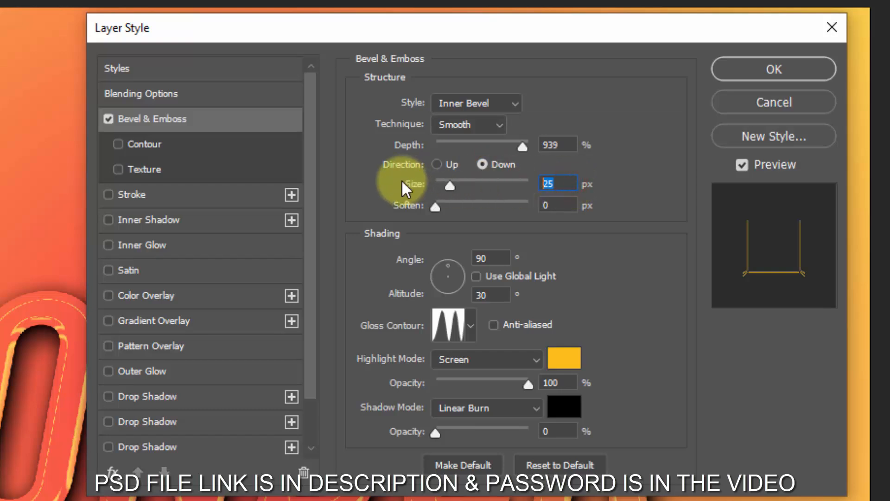
pyautogui.write('38')
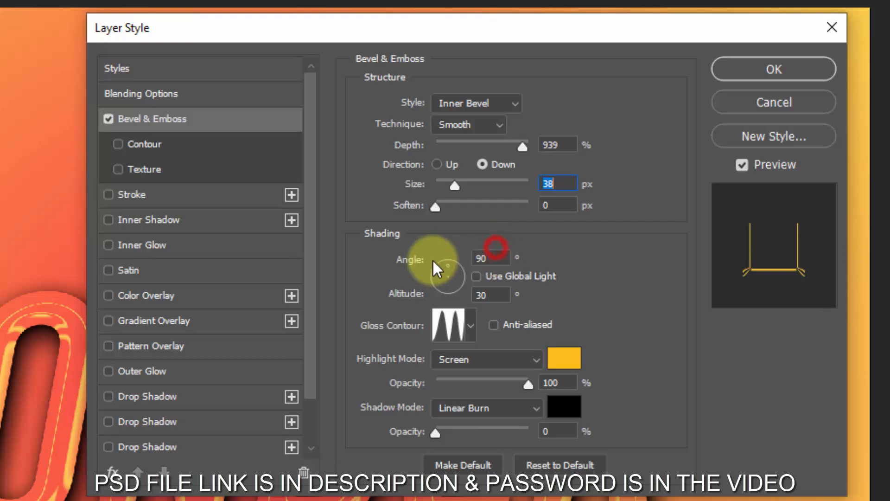
# - Set the Border bevel's shading angle to 120° and its altitude to 30°
pyautogui.click(487, 258)
pyautogui.write('120')
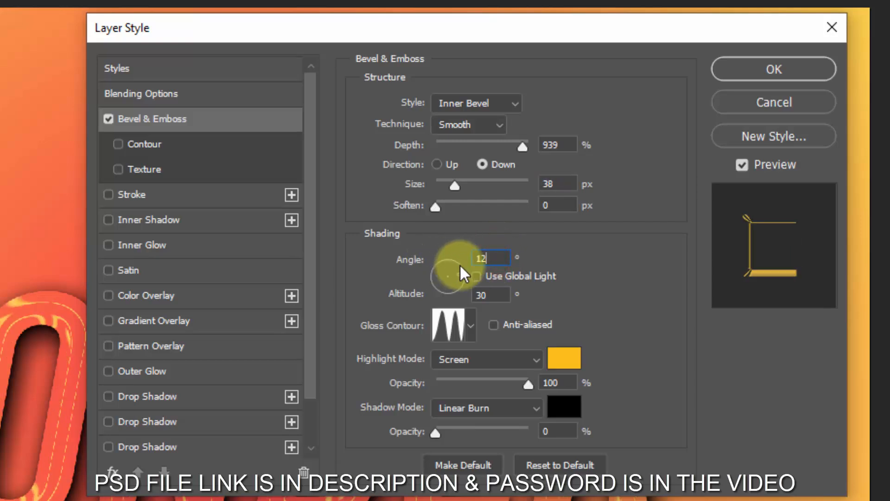
pyautogui.click(492, 294)
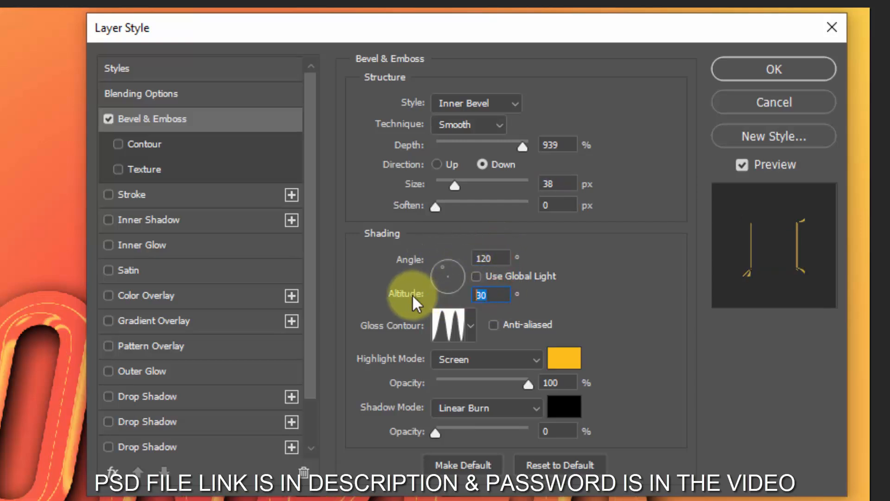
pyautogui.write('30')
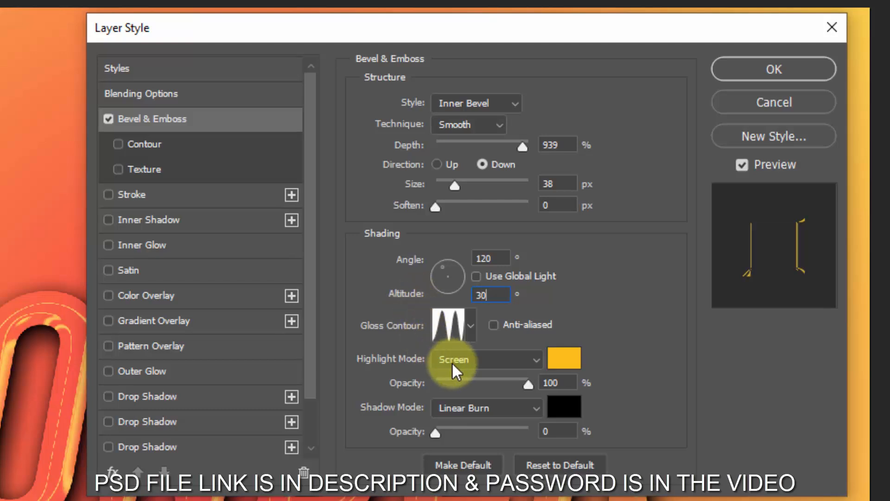
# - Change the bevel's highlight color to white (ffffff) and its highlight blend mode to Color Dodge
pyautogui.click(453, 364)
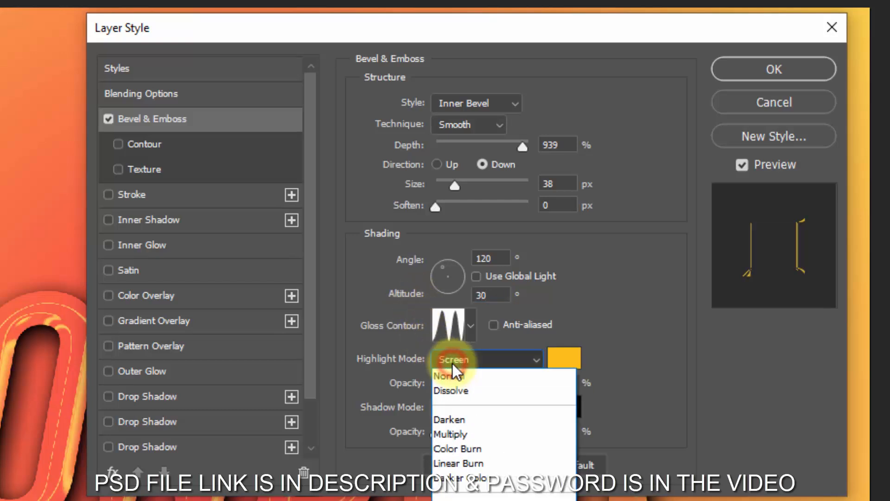
pyautogui.click(452, 364)
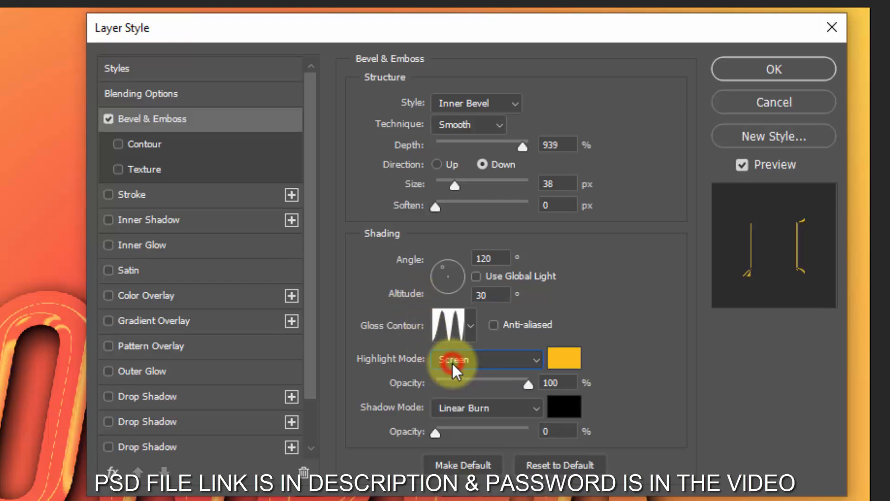
pyautogui.click(563, 367)
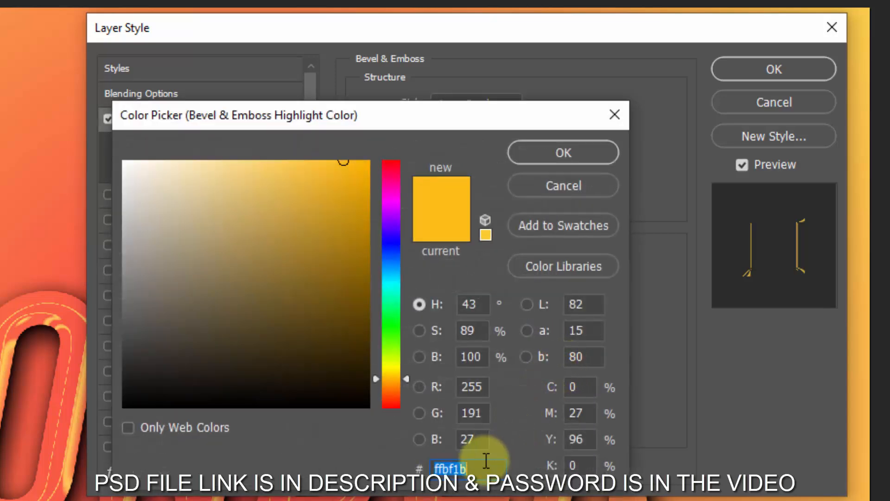
pyautogui.moveTo(210, 262); pyautogui.dragTo(64, 114)
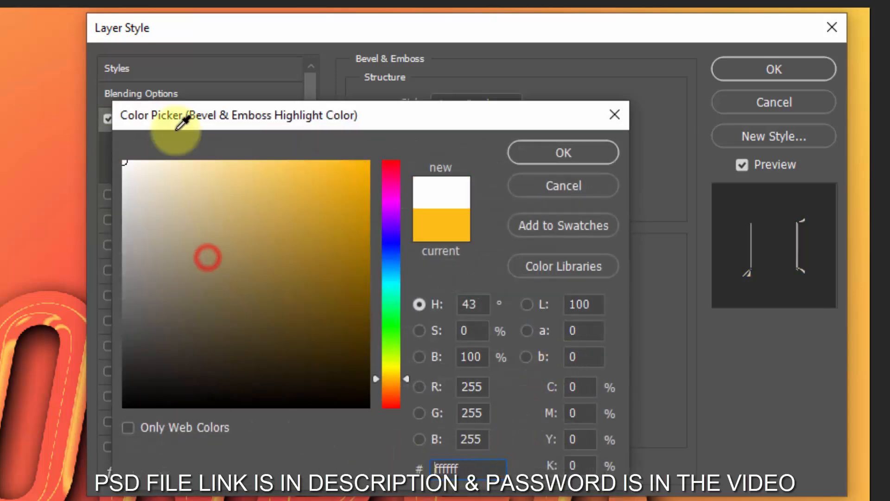
pyautogui.click(566, 153)
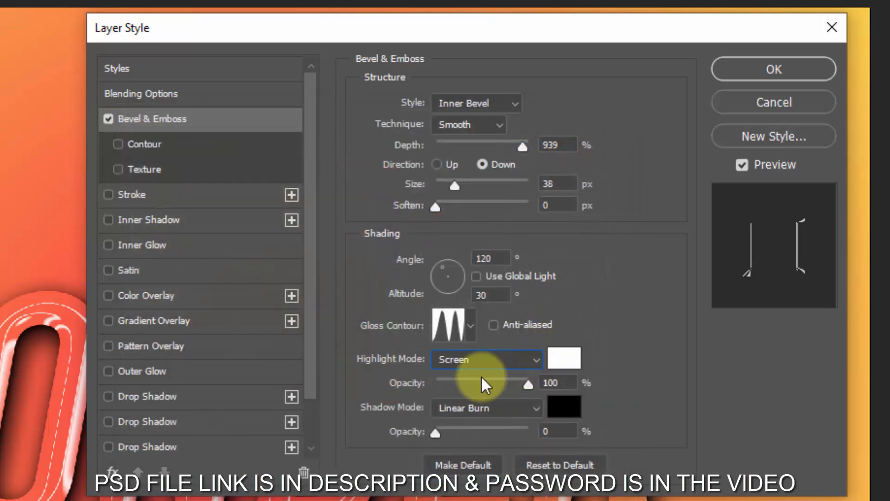
pyautogui.click(480, 361)
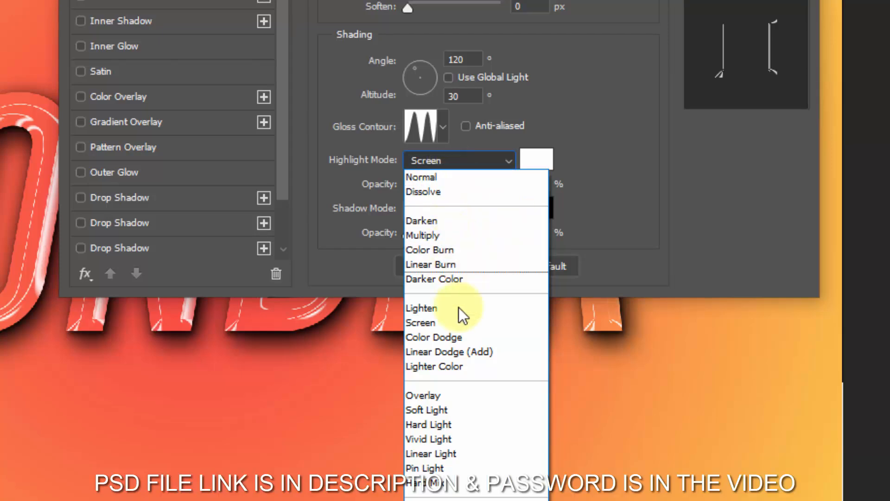
pyautogui.click(452, 336)
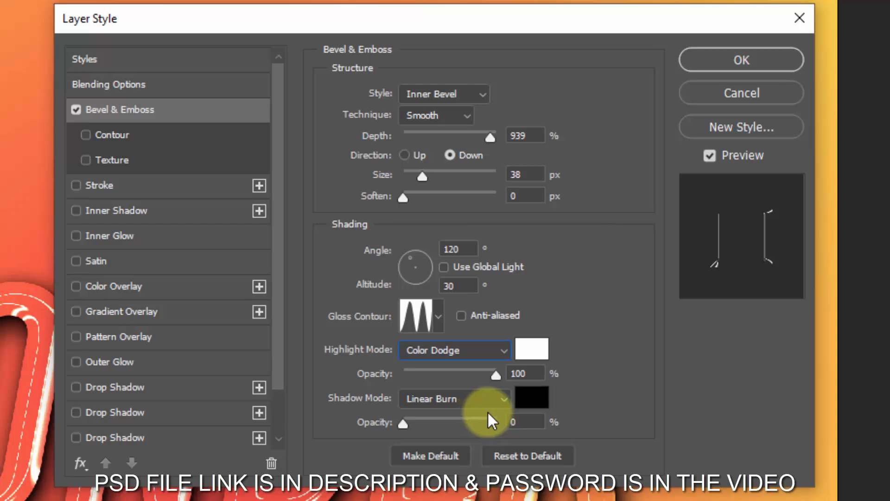
# - Set the bevel's highlight opacity to 58% and shadow opacity to 31%, and enable its Contour with a 50% range
pyautogui.doubleClick(529, 376)
pyautogui.click(457, 375)
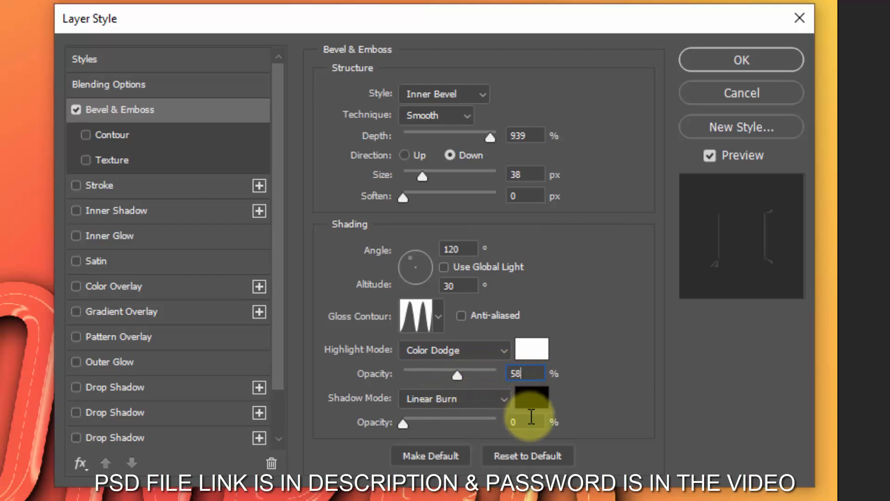
pyautogui.doubleClick(532, 420)
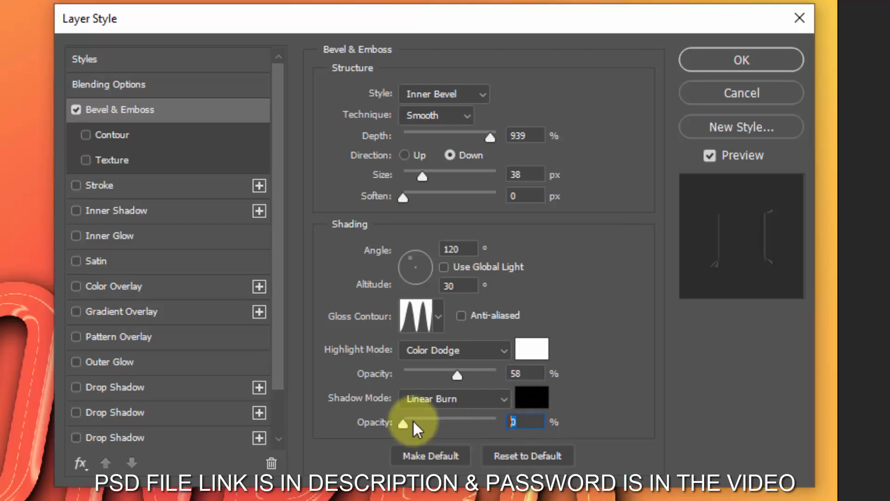
pyautogui.write('31')
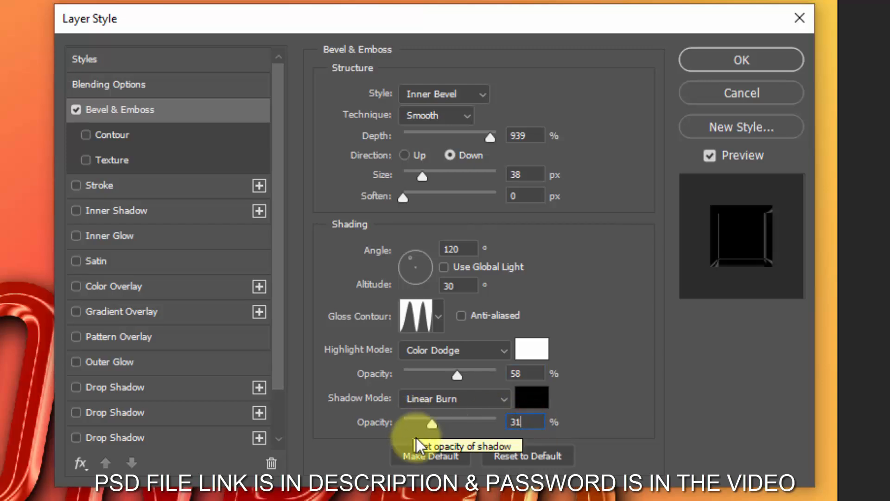
pyautogui.click(130, 138)
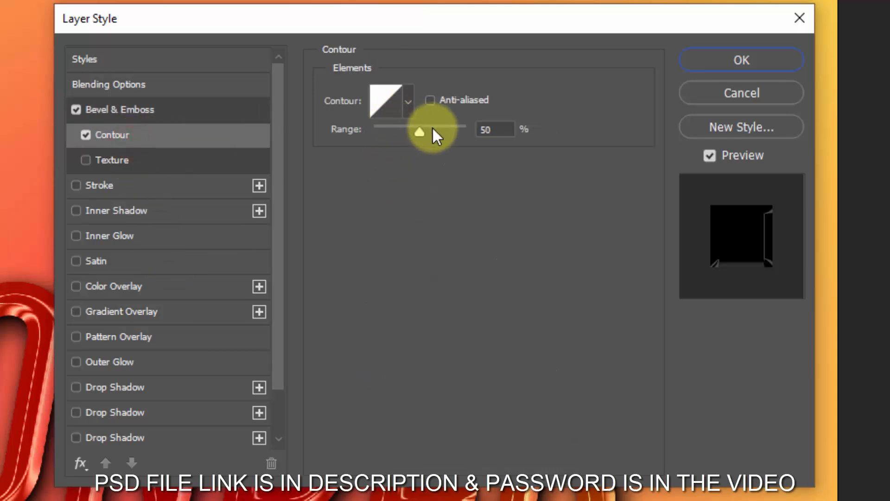
pyautogui.click(497, 128)
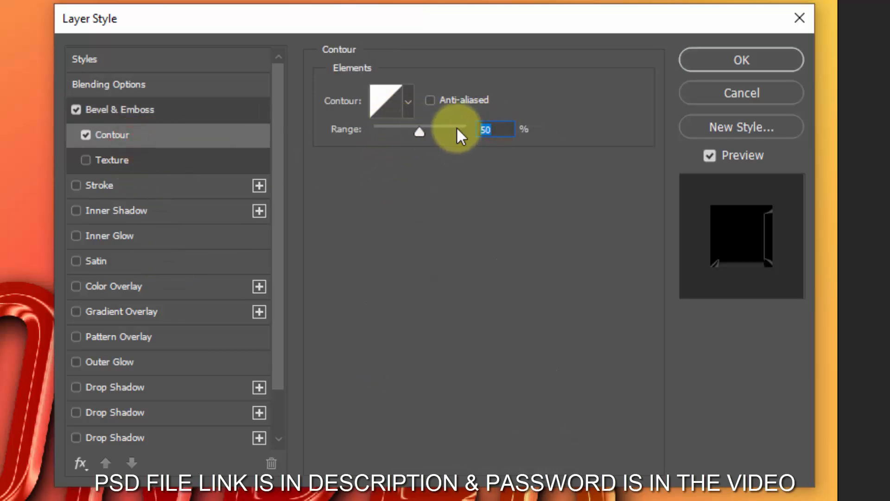
# - Add a Normal Color Overlay in cccccc at 100% opacity to the Border layer and apply the layer style
pyautogui.click(153, 288)
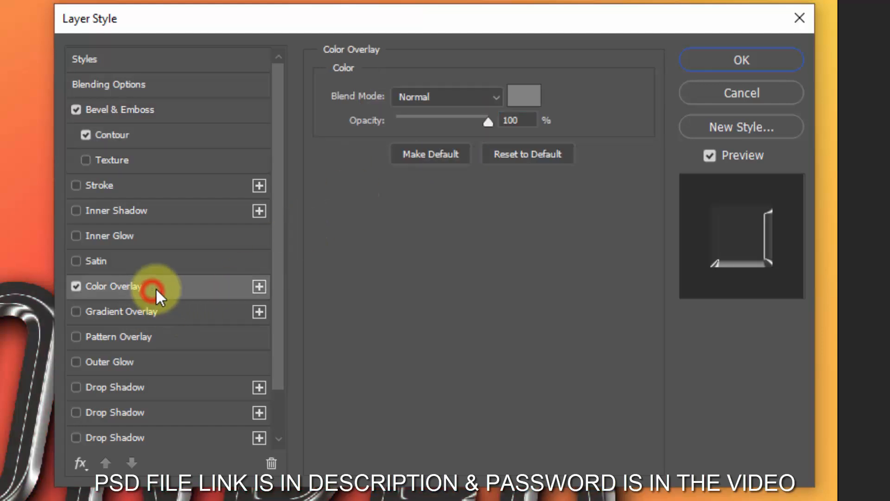
pyautogui.click(474, 93)
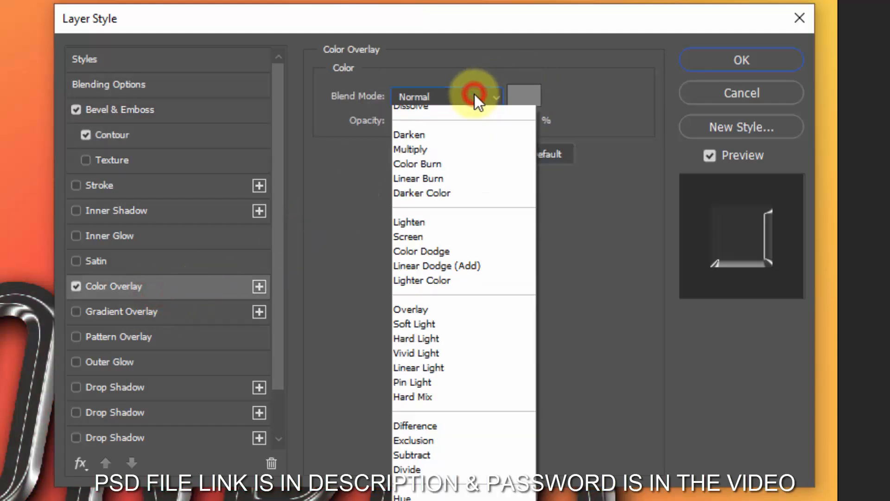
pyautogui.click(474, 93)
pyautogui.click(525, 96)
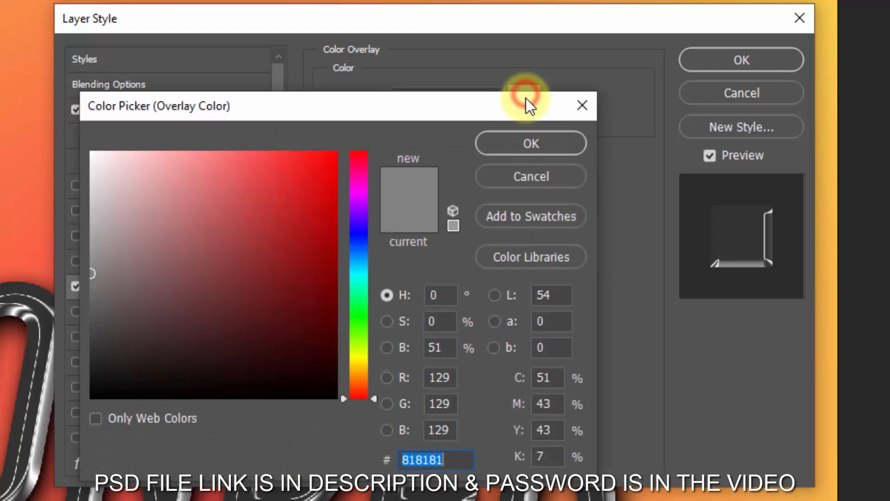
pyautogui.write('c')
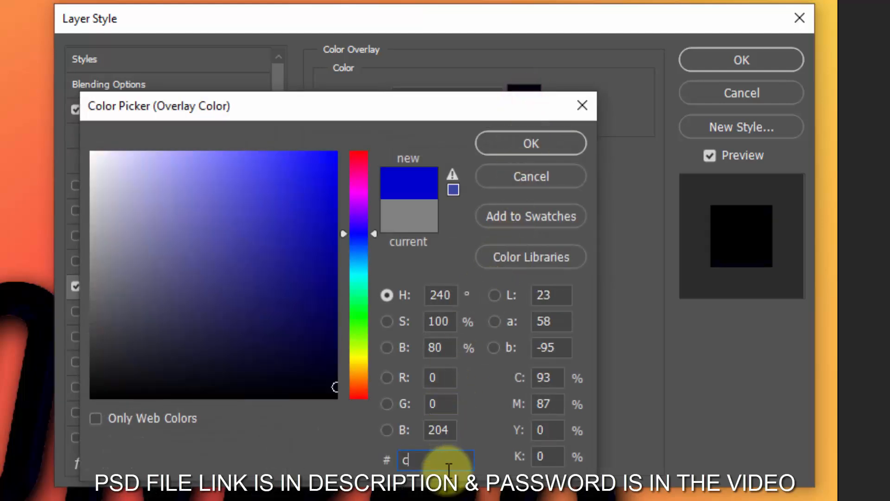
pyautogui.write('ccccc')
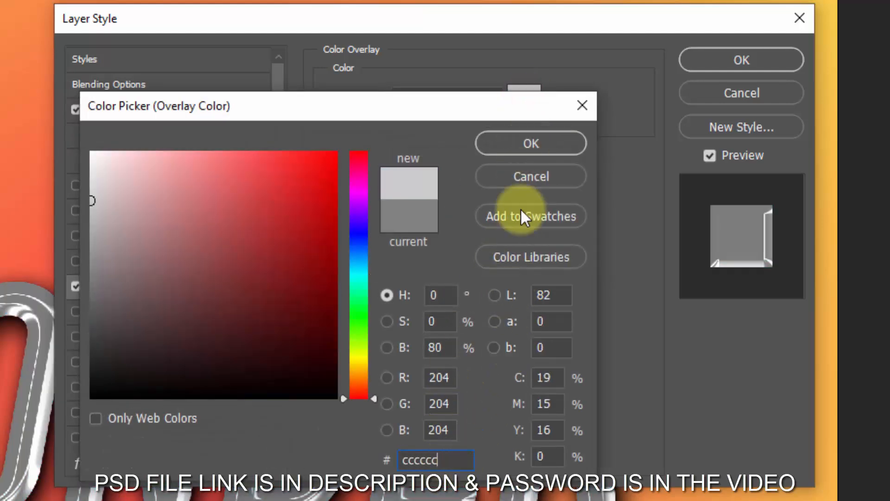
pyautogui.click(533, 143)
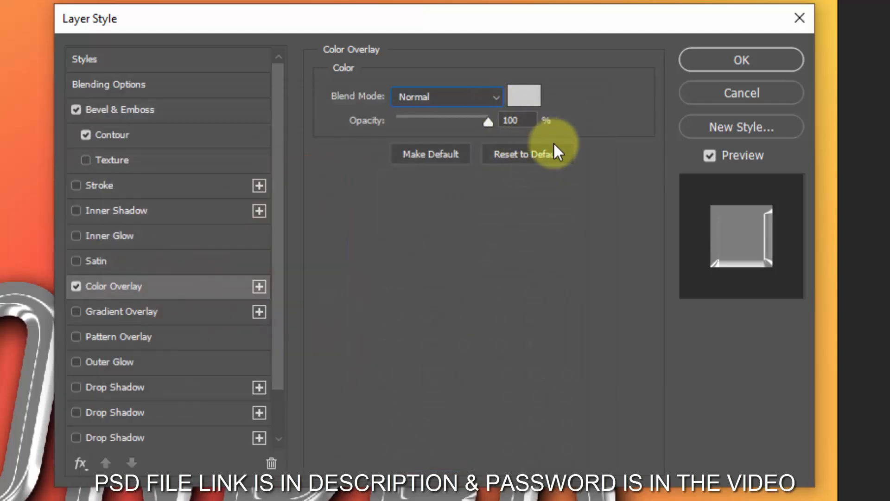
pyautogui.click(712, 59)
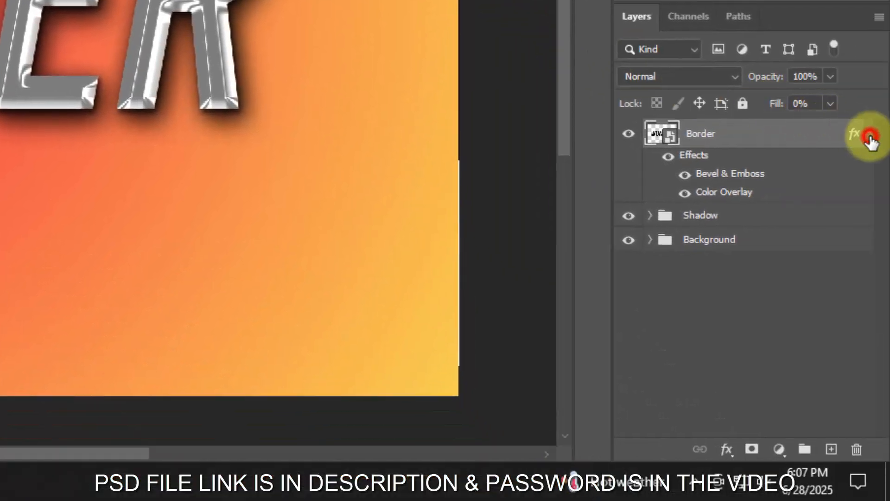
# - Collapse the Border layer's effects and duplicate the layer up to Border copy 23, nudging each copy slightly upward to build an extrusion
pyautogui.click(869, 136)
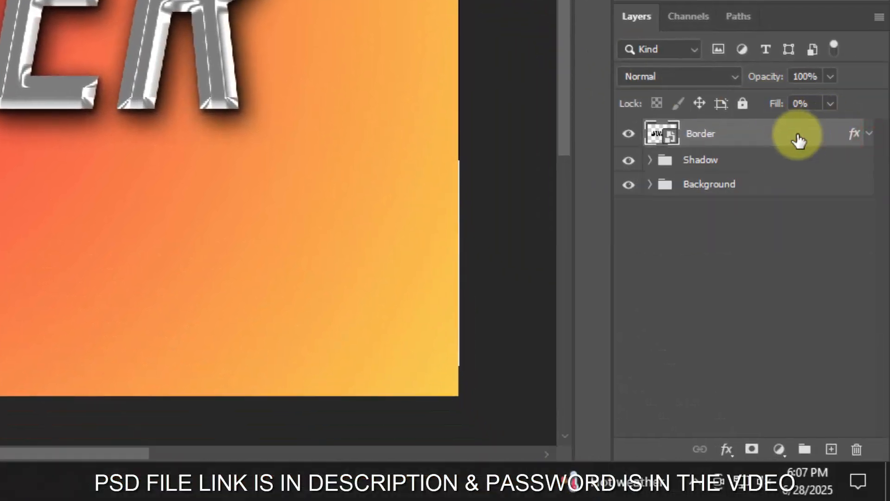
pyautogui.hotkey('ctrl', 'j')
pyautogui.hotkey('ctrl', 'j')
pyautogui.hotkey('ctrl', 'j')
pyautogui.hotkey('ctrl', 'j')
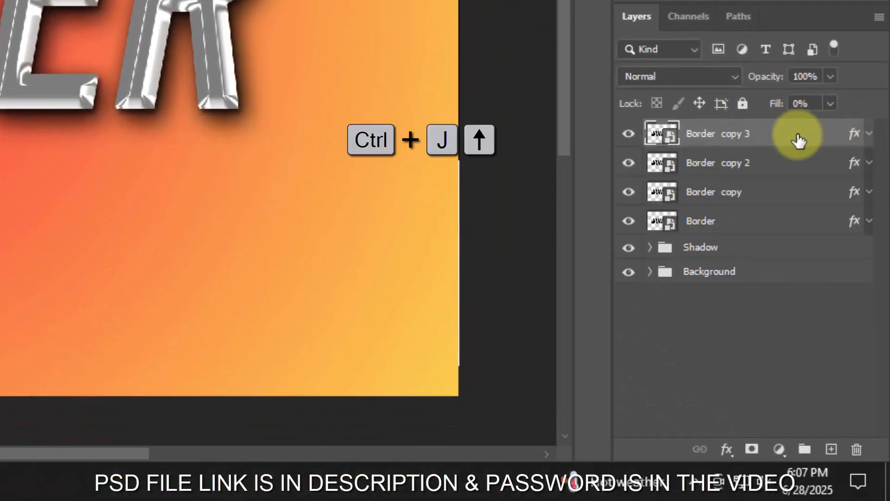
pyautogui.hotkey('ctrl', 'j')
pyautogui.press('Up')
pyautogui.hotkey('ctrl', 'j')
pyautogui.press('Up')
pyautogui.hotkey('ctrl', 'j')
pyautogui.press('Up')
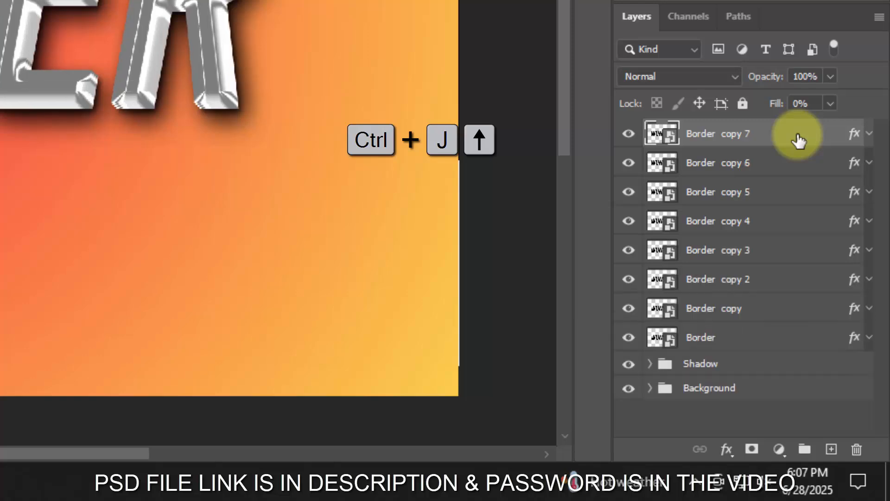
pyautogui.hotkey('ctrl', 'j')
pyautogui.press('Up')
pyautogui.hotkey('ctrl', 'j')
pyautogui.press('Up')
pyautogui.hotkey('ctrl', 'j')
pyautogui.press('Up')
pyautogui.hotkey('ctrl', 'j')
pyautogui.press('Up')
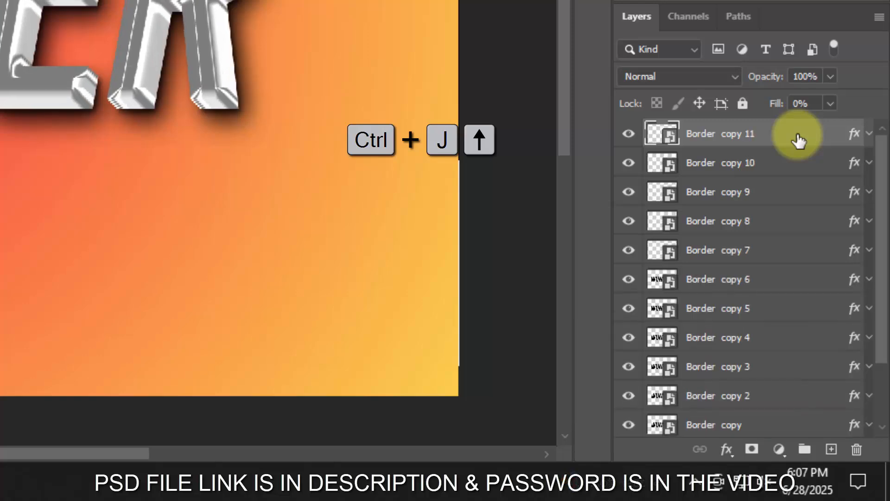
pyautogui.hotkey('ctrl', 'j')
pyautogui.press('Up')
pyautogui.hotkey('ctrl', 'j')
pyautogui.press('Up')
pyautogui.hotkey('ctrl', 'j')
pyautogui.press('Up')
pyautogui.hotkey('ctrl', 'j')
pyautogui.press('Up')
pyautogui.hotkey('ctrl', 'j')
pyautogui.press('Up')
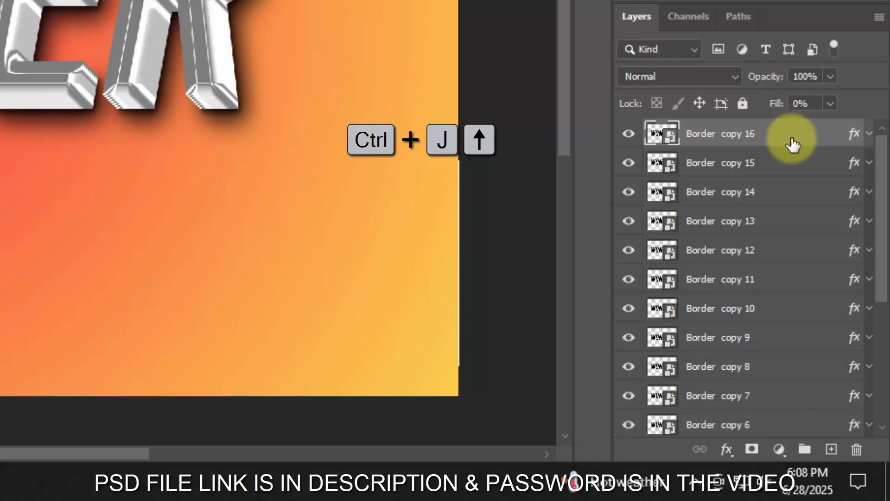
pyautogui.hotkey('ctrl', 'j')
pyautogui.press('Up')
pyautogui.hotkey('ctrl', 'j')
pyautogui.press('Up')
pyautogui.hotkey('ctrl', 'j')
pyautogui.press('Up')
pyautogui.hotkey('ctrl', 'j')
pyautogui.press('Up')
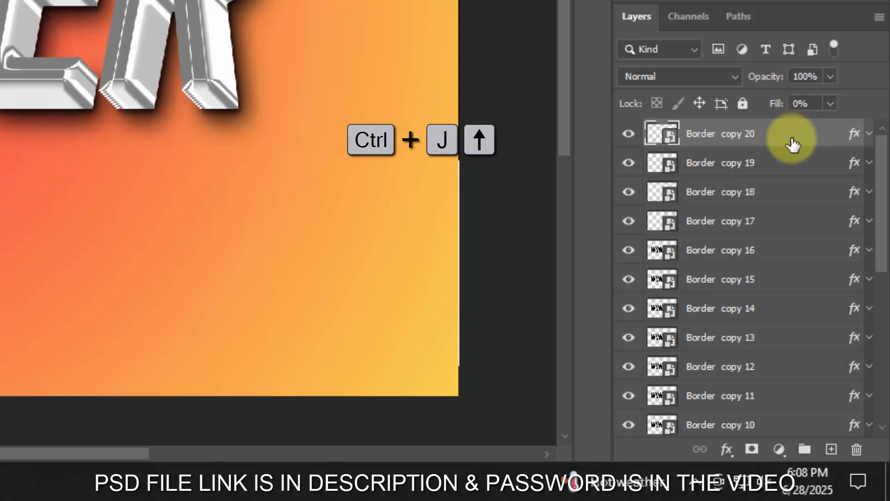
pyautogui.hotkey('ctrl', 'j')
pyautogui.press('Up')
pyautogui.hotkey('ctrl', 'j')
pyautogui.press('Up')
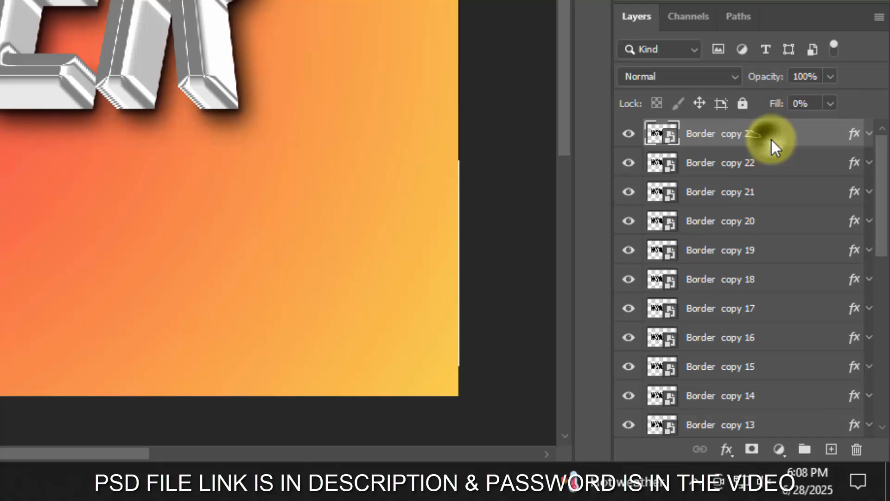
# - Clear the layer style from Border copy 23 and group the layers Border copy 22 through Border copy 12
pyautogui.rightClick(770, 140)
pyautogui.click(648, 166)
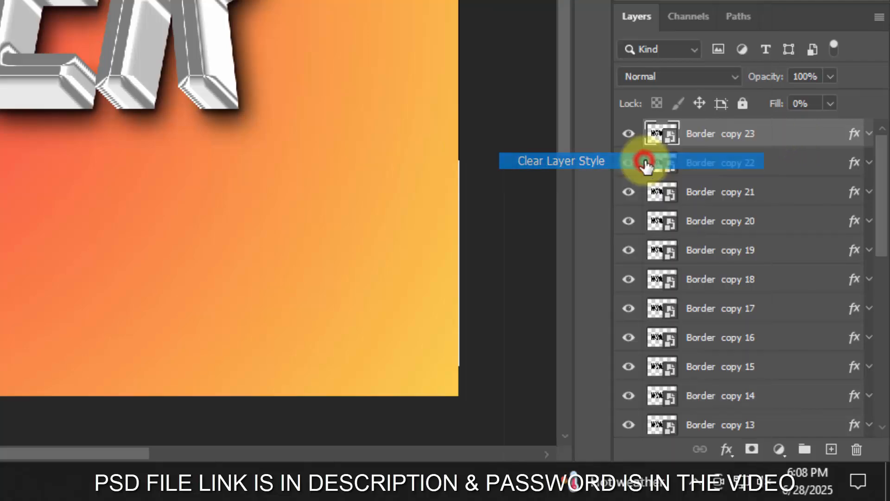
pyautogui.click(784, 171)
pyautogui.scroll(-2, 783, 185)
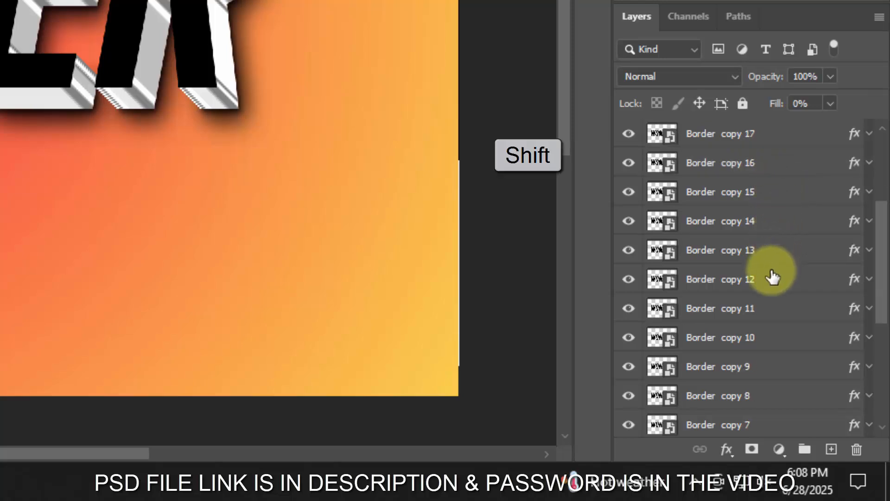
pyautogui.keyDown('shift'); pyautogui.click(766, 300); pyautogui.keyUp('shift')
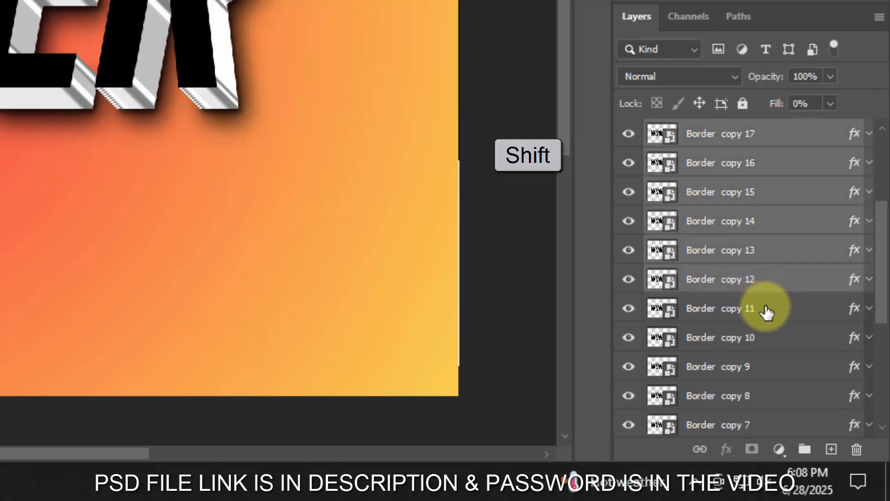
pyautogui.click(804, 448)
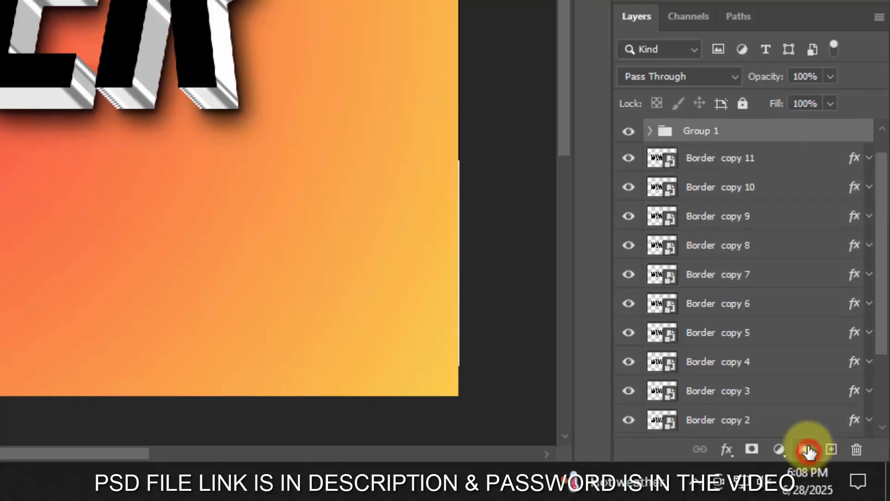
# - Group the layers Border copy 11 through Border and name the group Border1
pyautogui.click(769, 160)
pyautogui.scroll(-3, 773, 223)
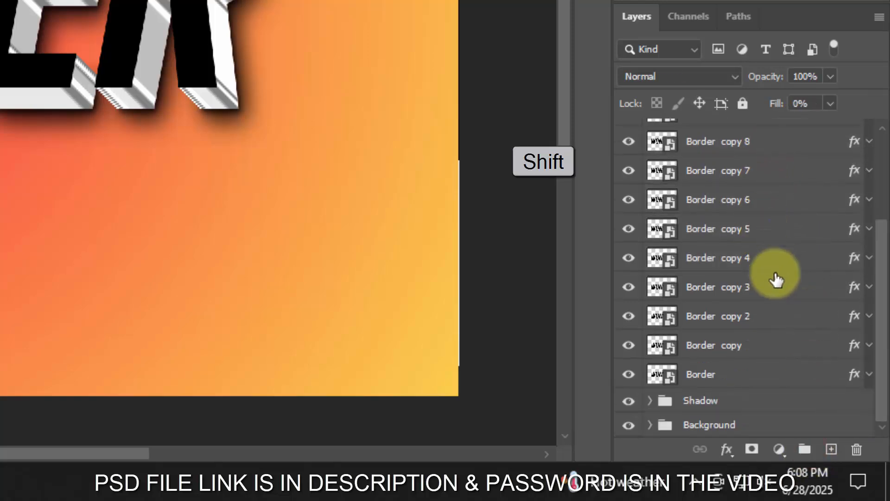
pyautogui.keyDown('shift'); pyautogui.click(774, 343); pyautogui.keyUp('shift')
pyautogui.keyDown('shift'); pyautogui.click(773, 383); pyautogui.keyUp('shift')
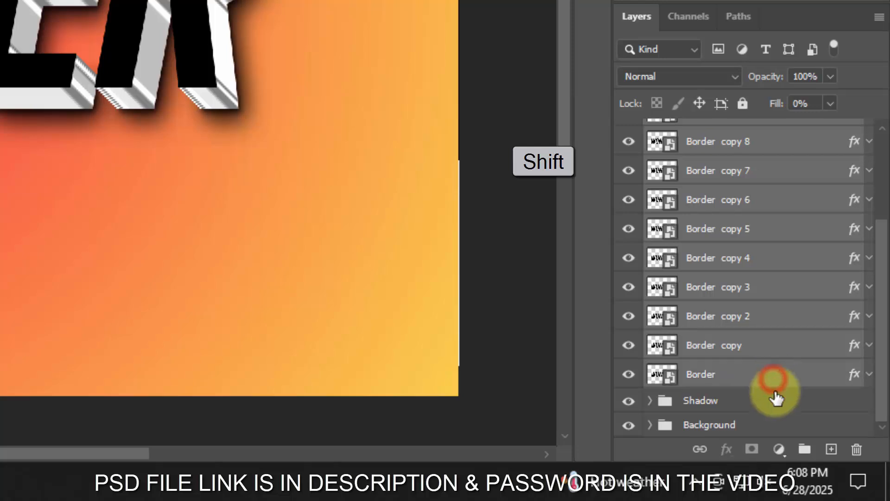
pyautogui.click(805, 448)
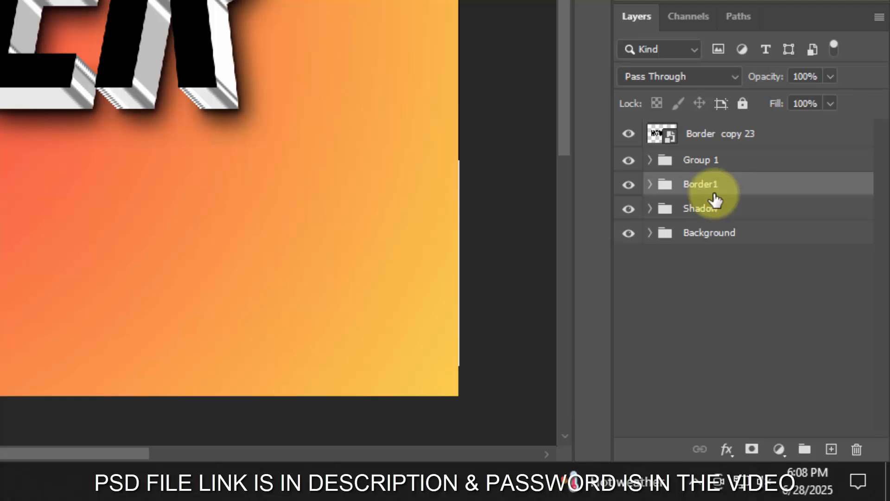
# - Rename Group 1 as Border2 and hide both the Border copy 23 layer and the Border2 group
pyautogui.doubleClick(703, 160)
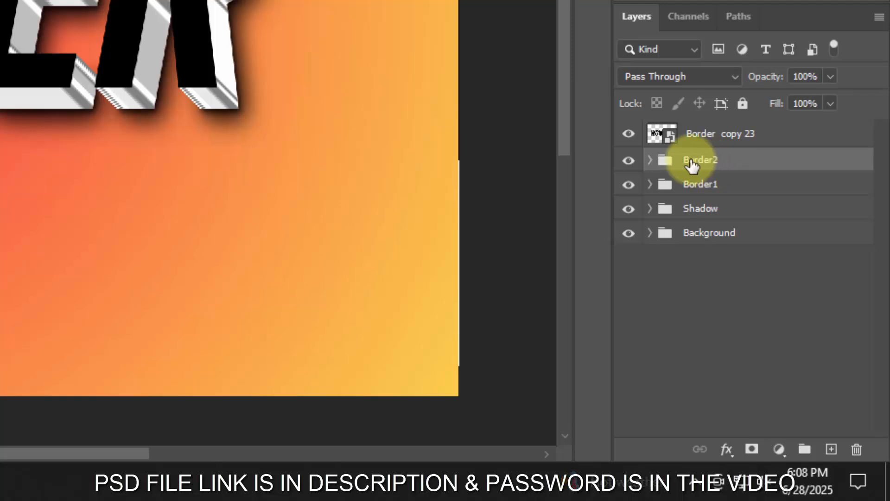
pyautogui.click(628, 134)
pyautogui.click(629, 162)
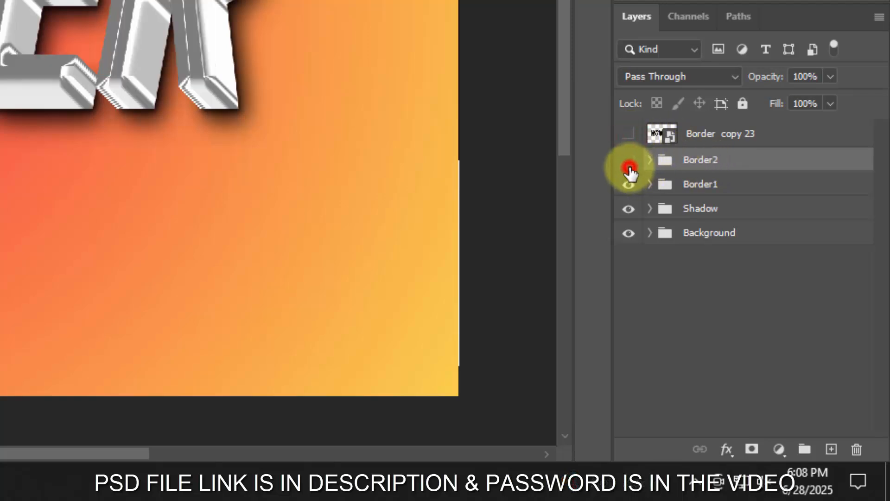
# - Add a Smooth Inner Bevel to the Border1 group with 154% depth, direction Up, size 16 px and soften 16 px
pyautogui.click(729, 185)
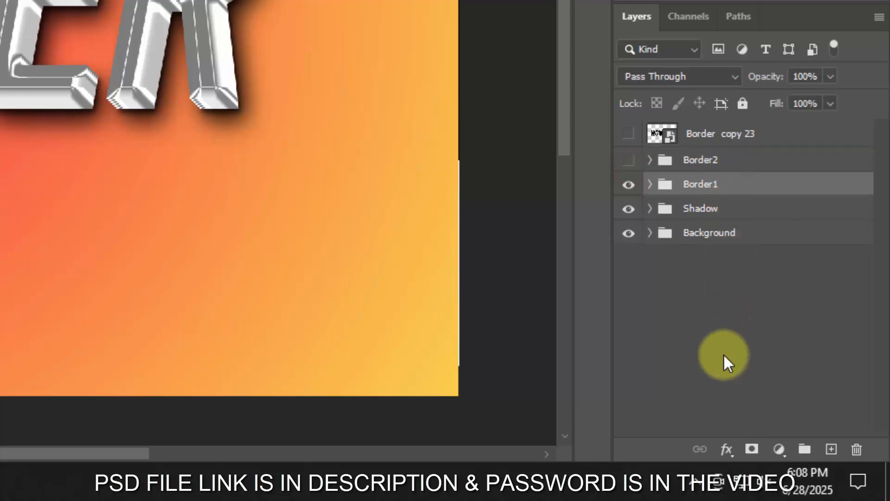
pyautogui.click(725, 449)
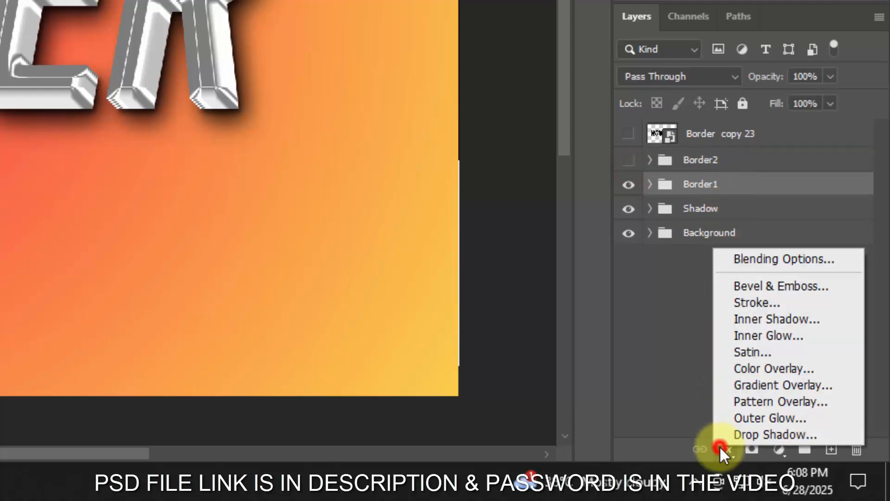
pyautogui.click(741, 264)
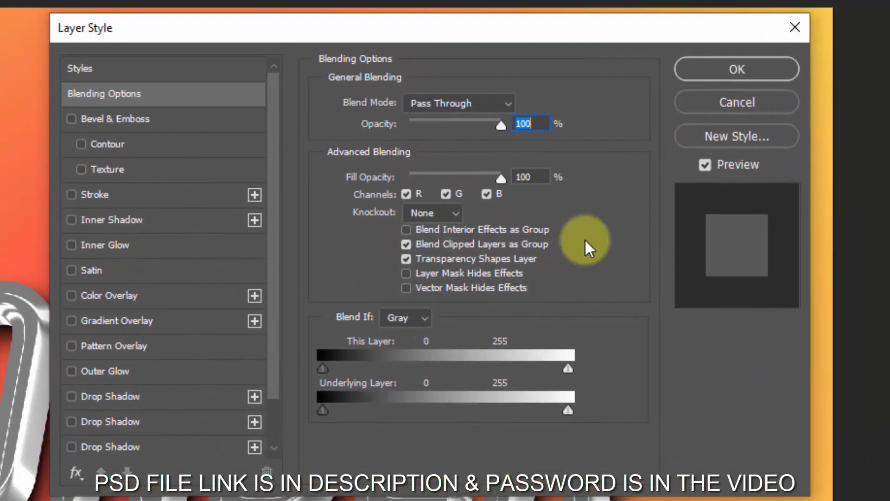
pyautogui.click(542, 177)
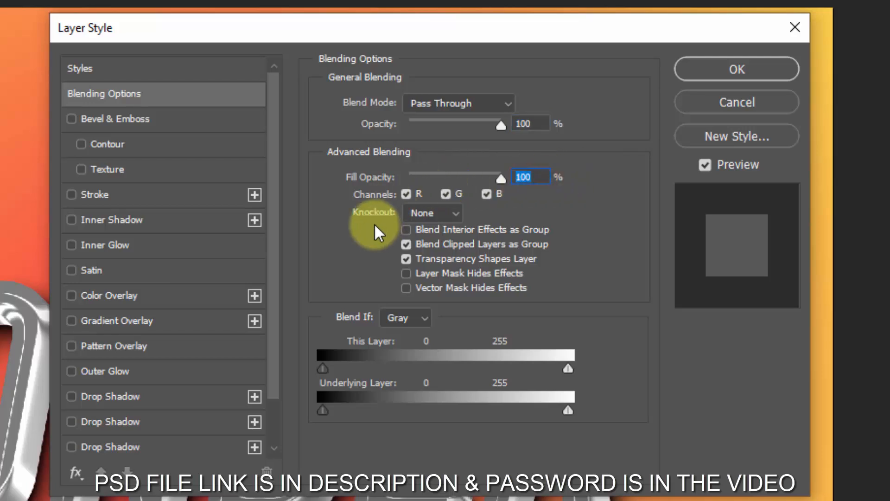
pyautogui.click(151, 123)
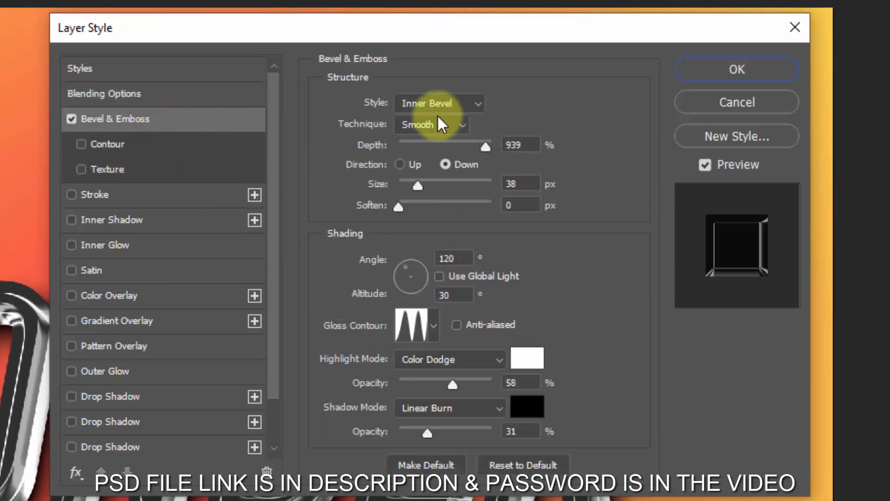
pyautogui.click(529, 144)
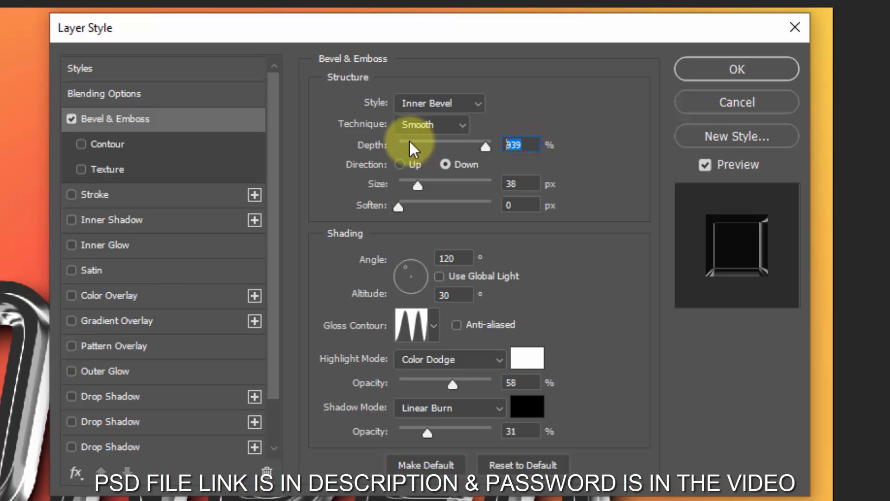
pyautogui.click(412, 142)
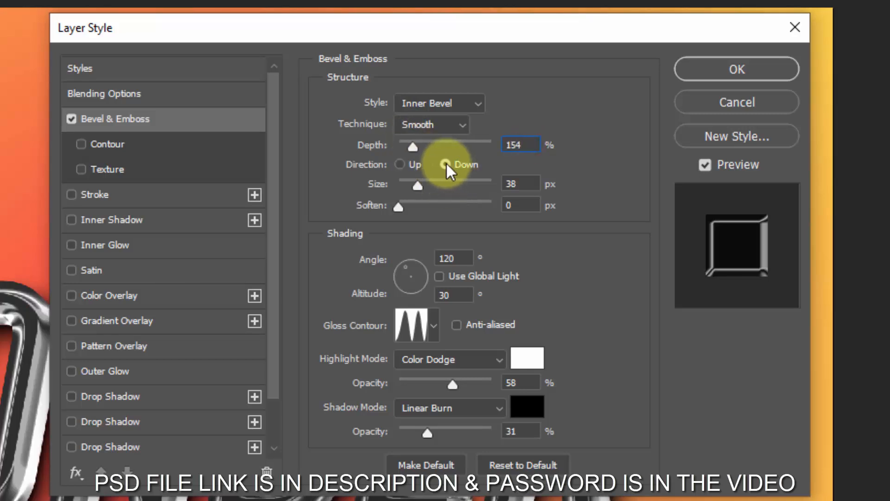
pyautogui.click(406, 165)
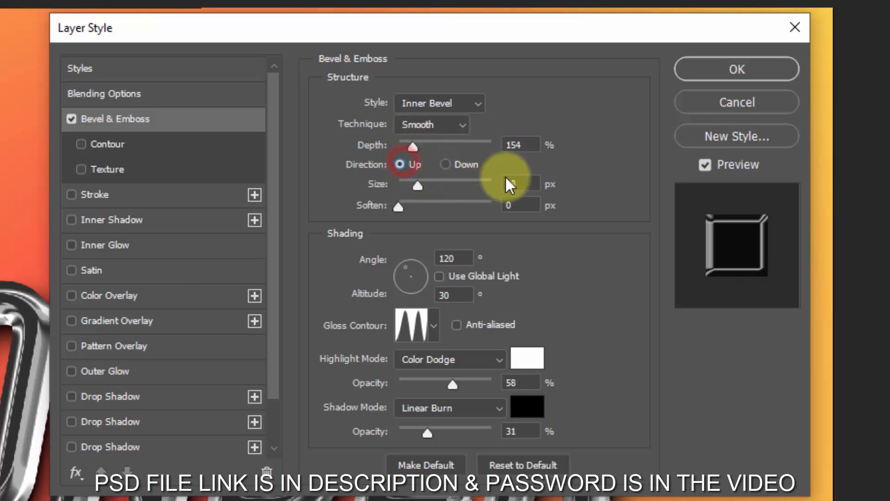
pyautogui.click(530, 182)
pyautogui.write('16')
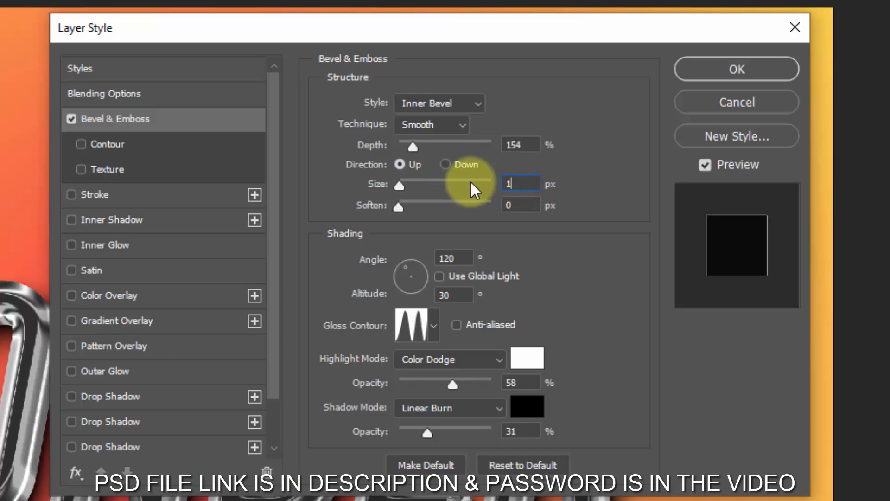
pyautogui.click(534, 206)
pyautogui.write('16')
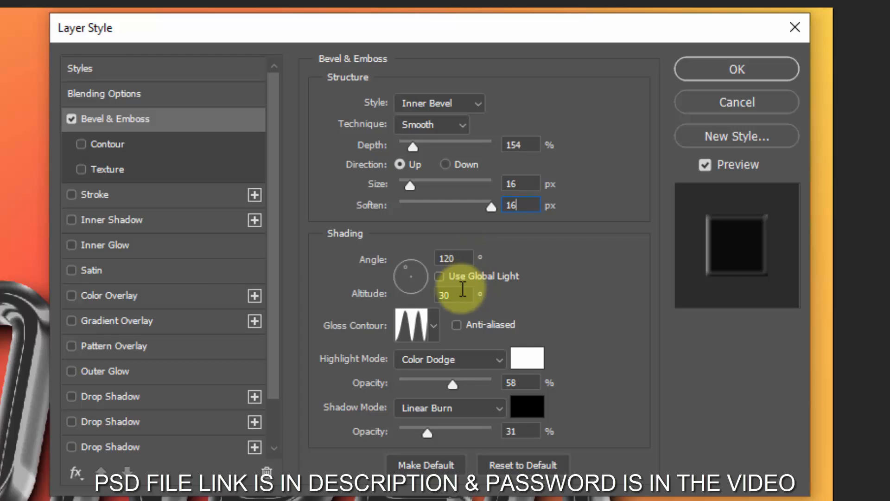
# - Change the bevel's gloss contour to the straight linear preset
pyautogui.click(412, 325)
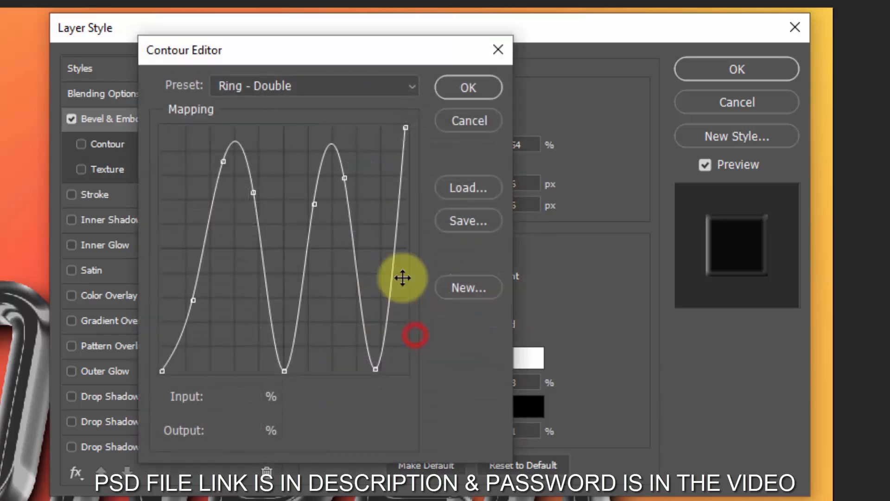
pyautogui.click(302, 84)
pyautogui.click(282, 169)
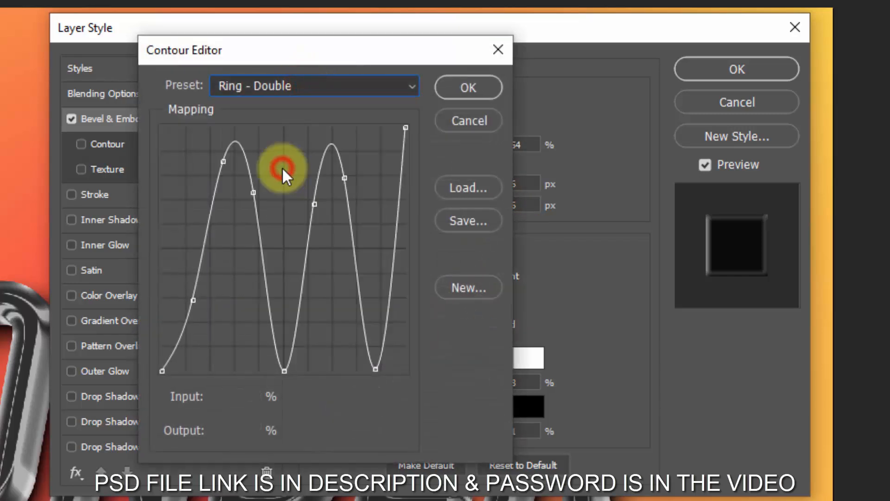
pyautogui.click(471, 91)
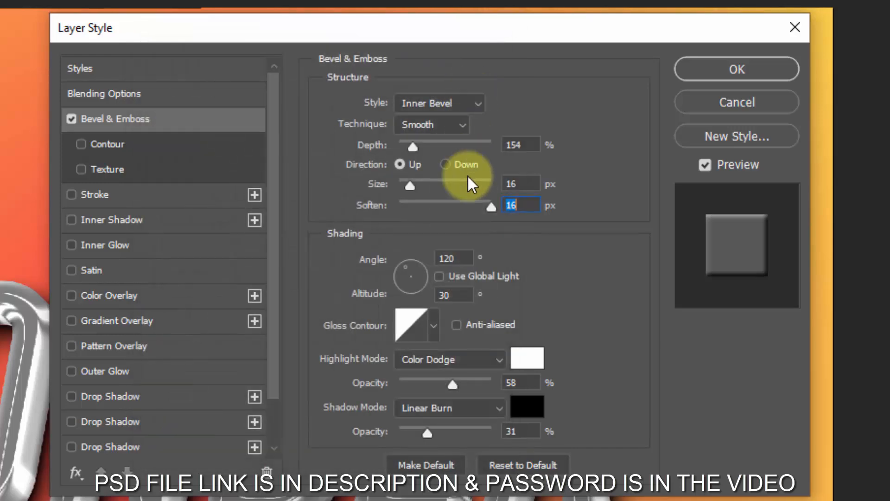
# - Set the bevel's highlight mode to Screen at 0% opacity and its Linear Burn shadow opacity to 12%
pyautogui.click(450, 359)
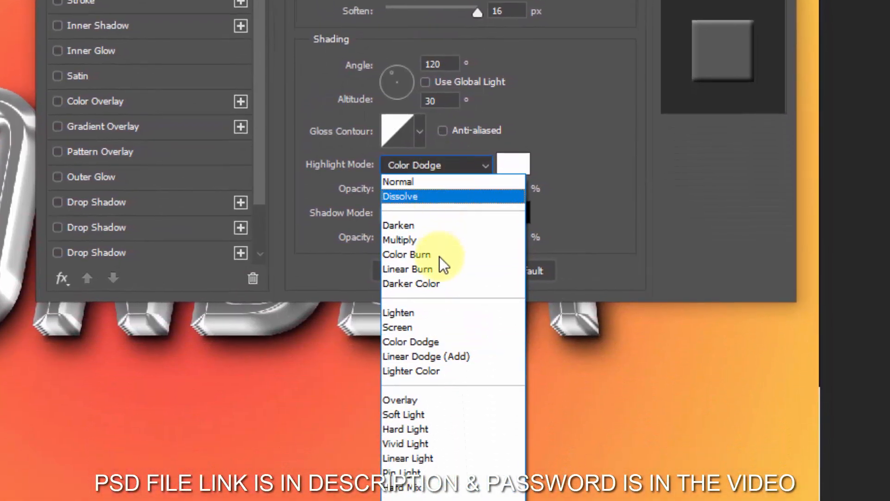
pyautogui.click(441, 377)
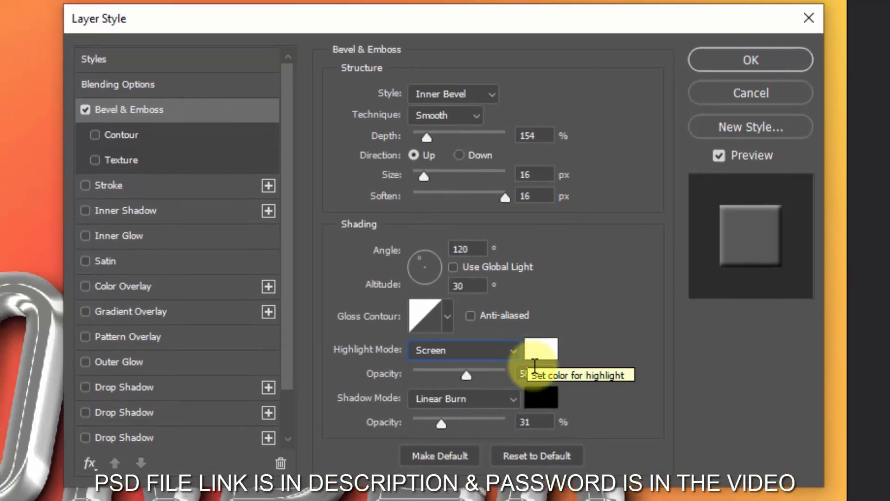
pyautogui.click(533, 373)
pyautogui.write('0')
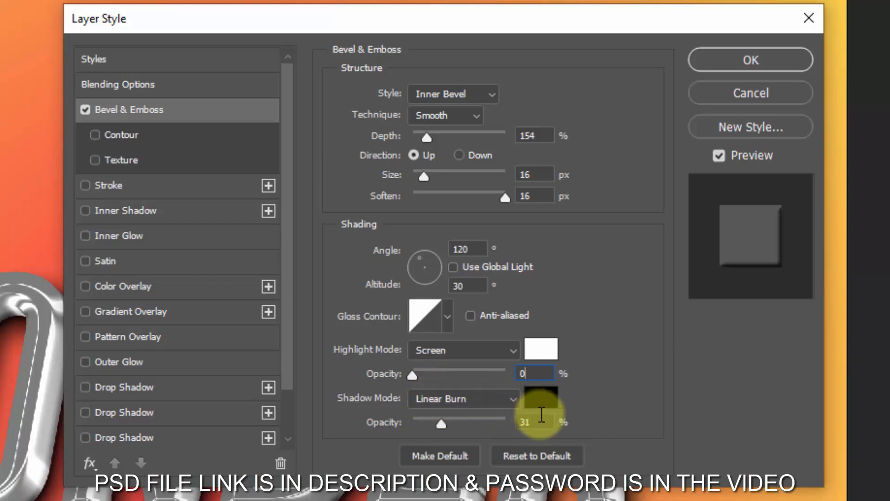
pyautogui.click(541, 423)
pyautogui.write('1')
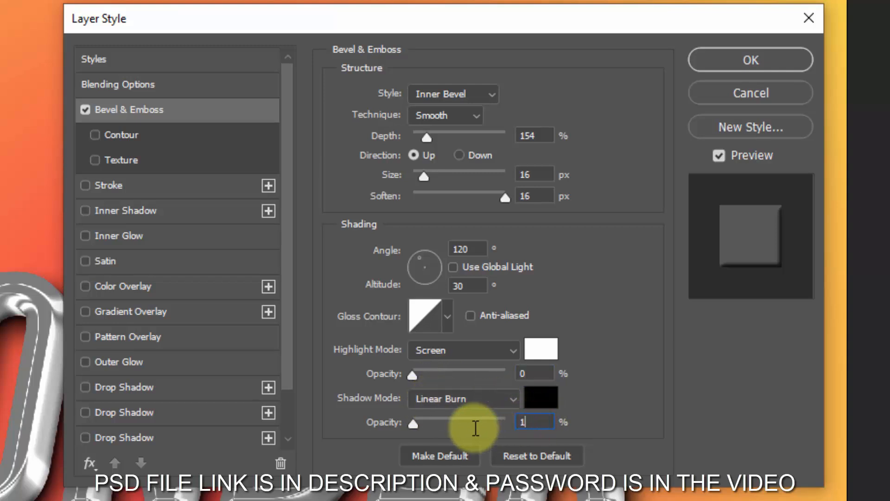
pyautogui.write('2')
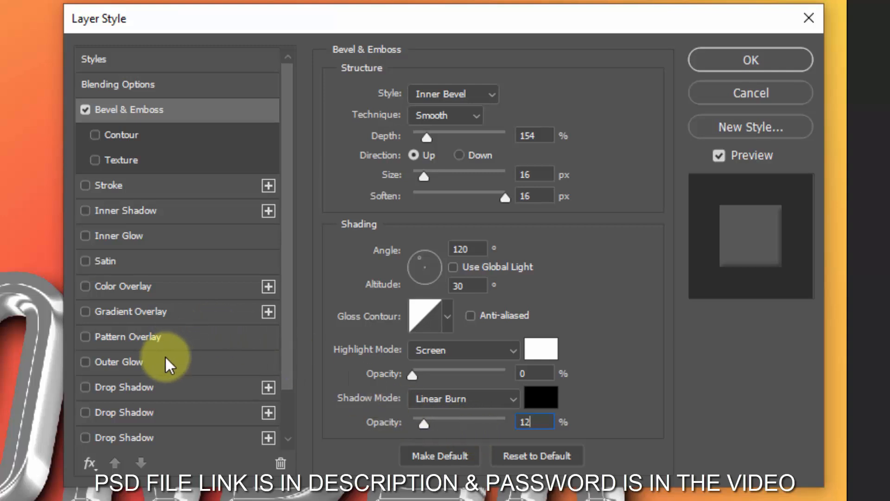
# - Add a Linear Burn Color Overlay in c48600 at 100% opacity to Border1, apply the layer style and collapse its effects
pyautogui.click(148, 291)
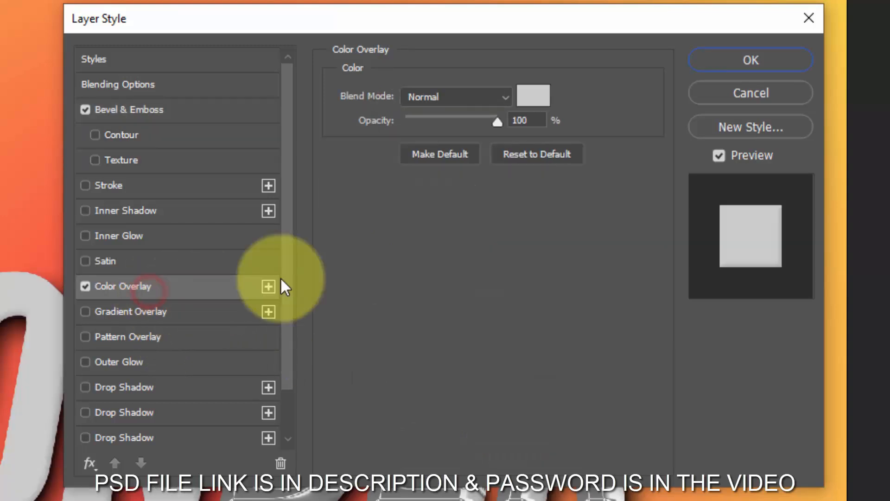
pyautogui.click(445, 102)
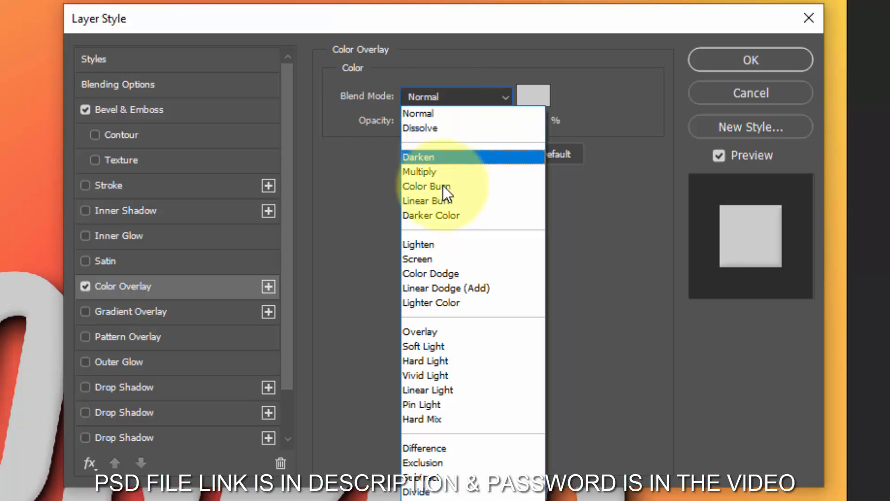
pyautogui.click(446, 200)
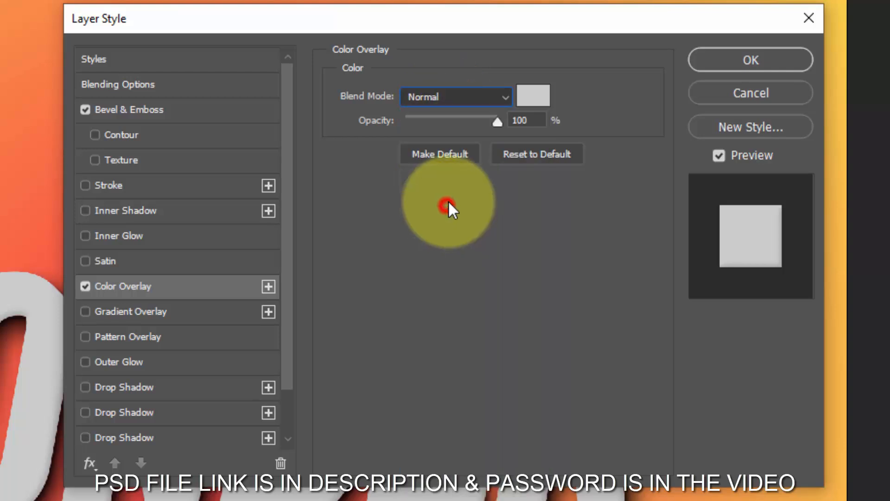
pyautogui.click(530, 96)
pyautogui.write('c4')
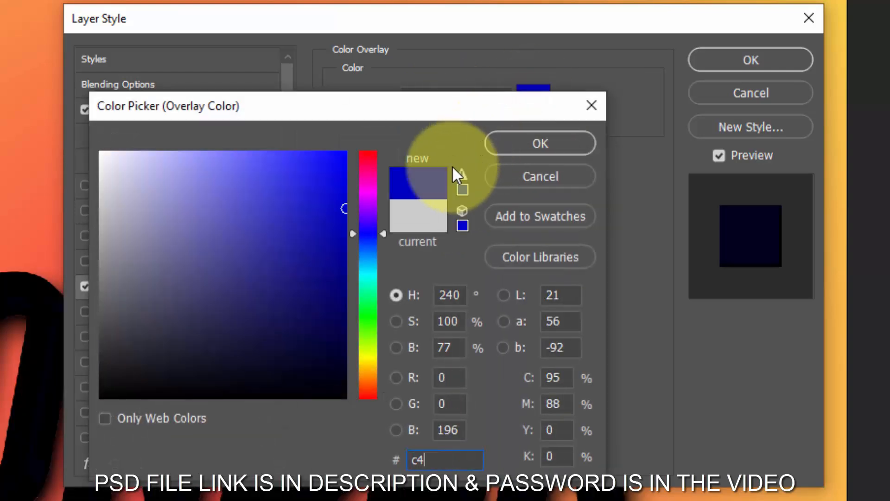
pyautogui.write('8f00')
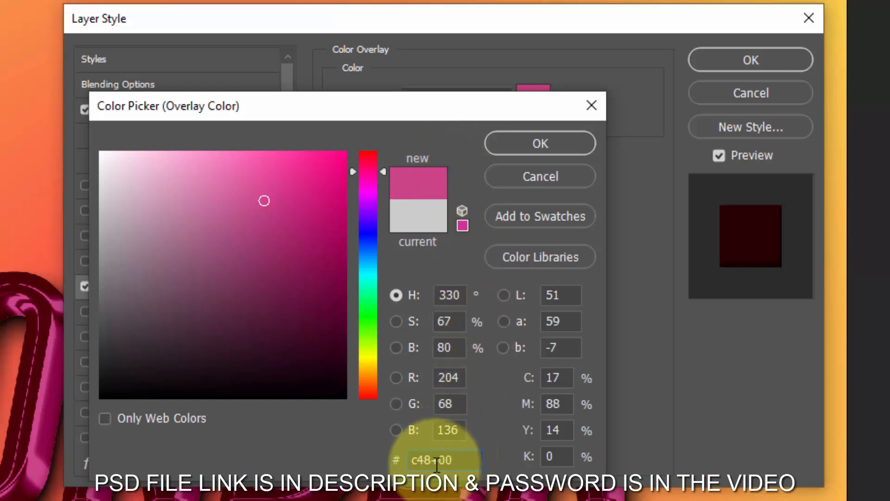
pyautogui.press('BackSpace')
pyautogui.write('6')
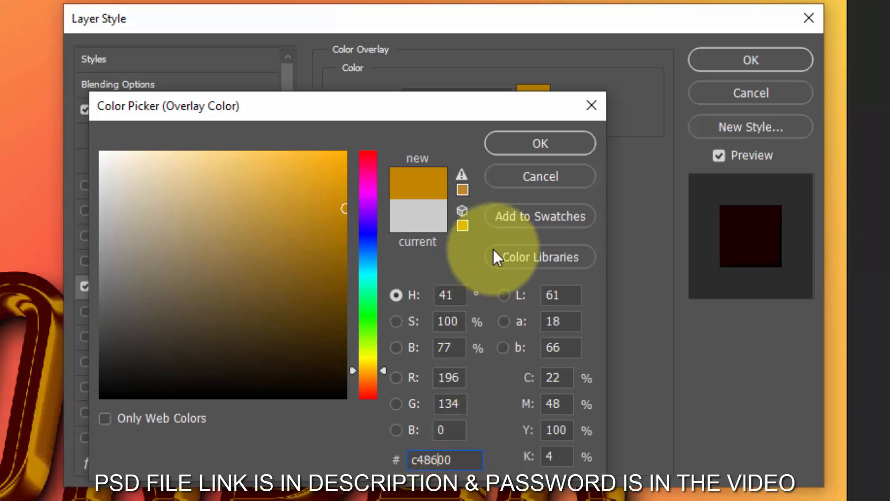
pyautogui.click(530, 148)
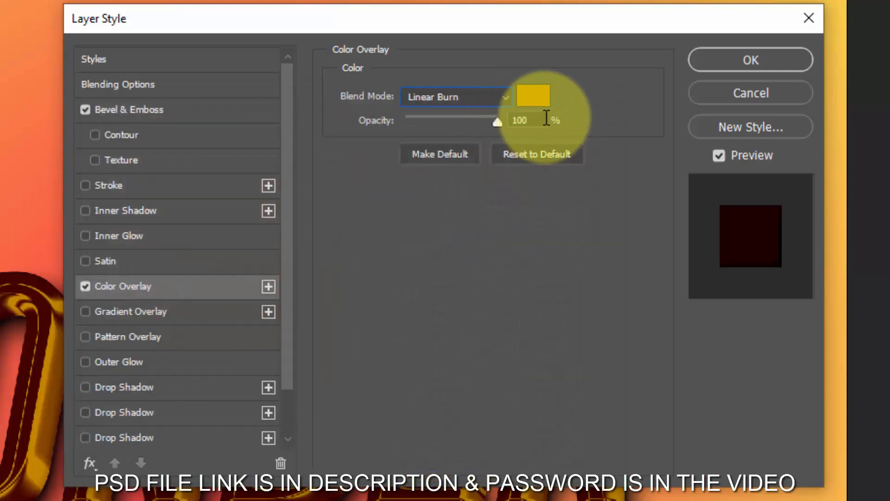
pyautogui.click(736, 65)
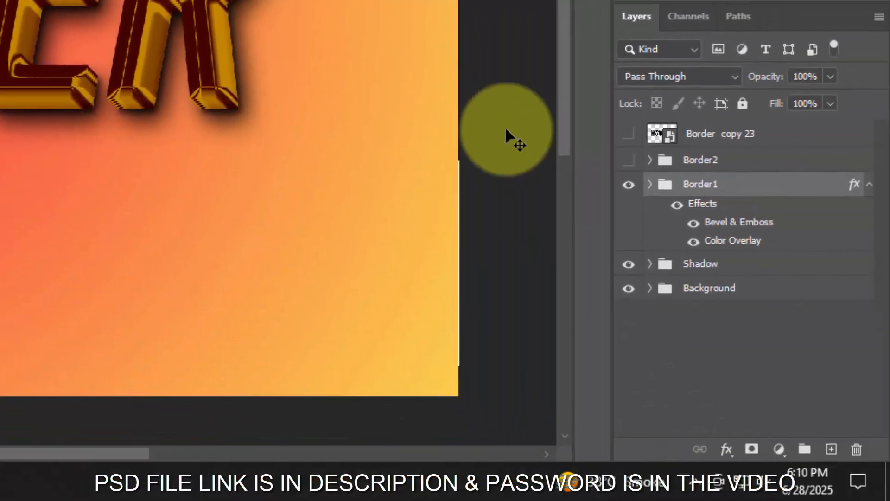
pyautogui.click(870, 184)
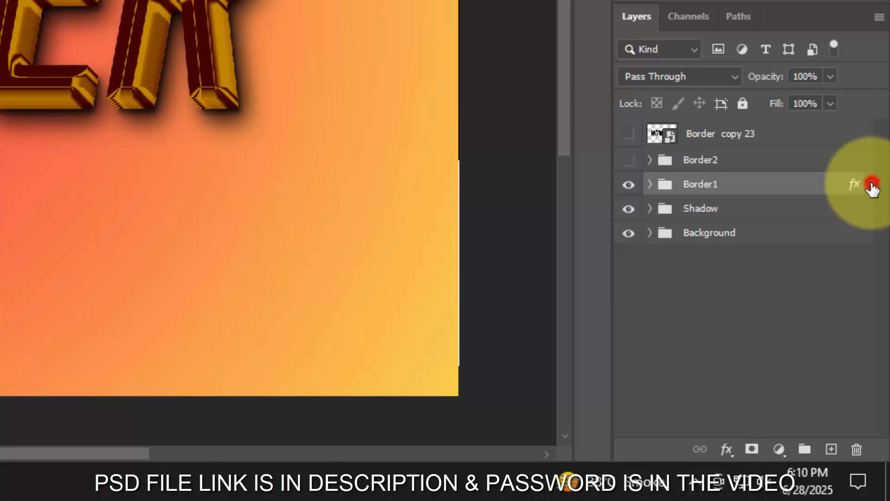
# - Show the Border2 group and add a Screen Inner Glow to it at 45% opacity
pyautogui.click(632, 163)
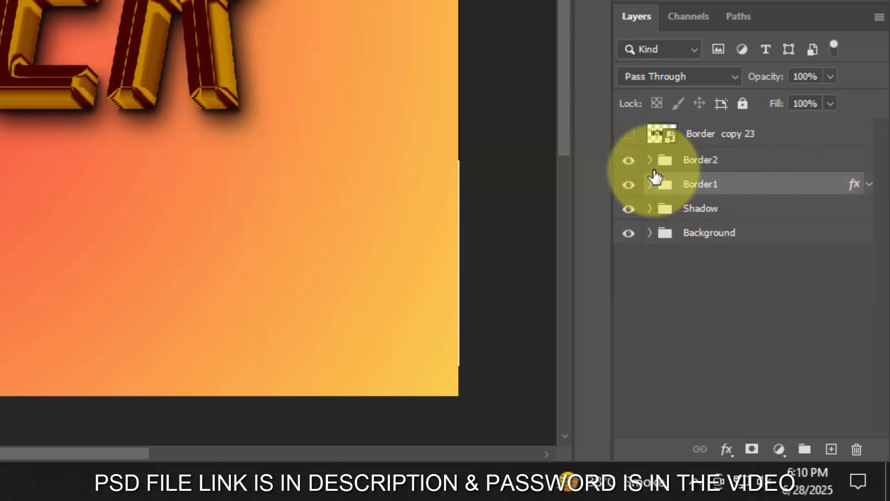
pyautogui.click(784, 166)
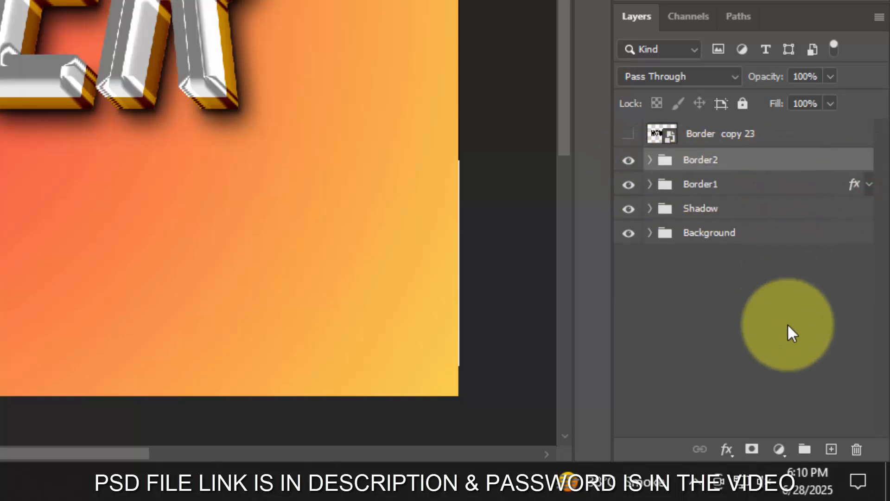
pyautogui.click(727, 449)
pyautogui.click(754, 262)
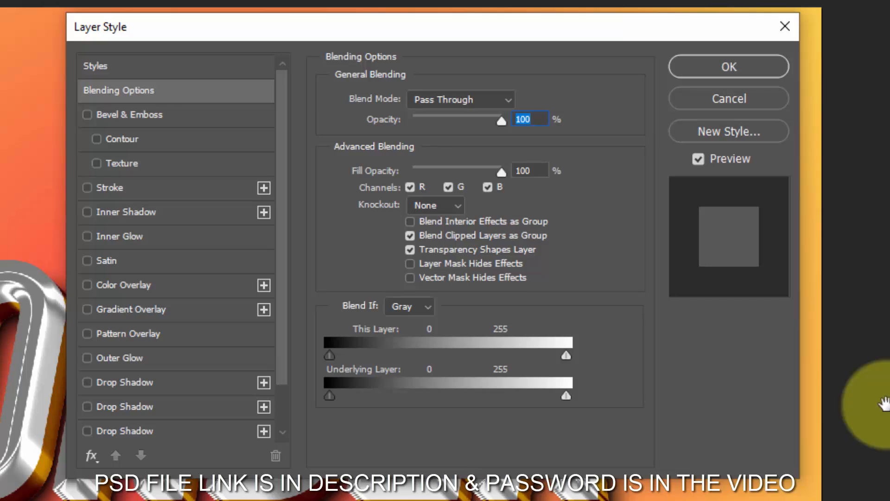
pyautogui.click(529, 171)
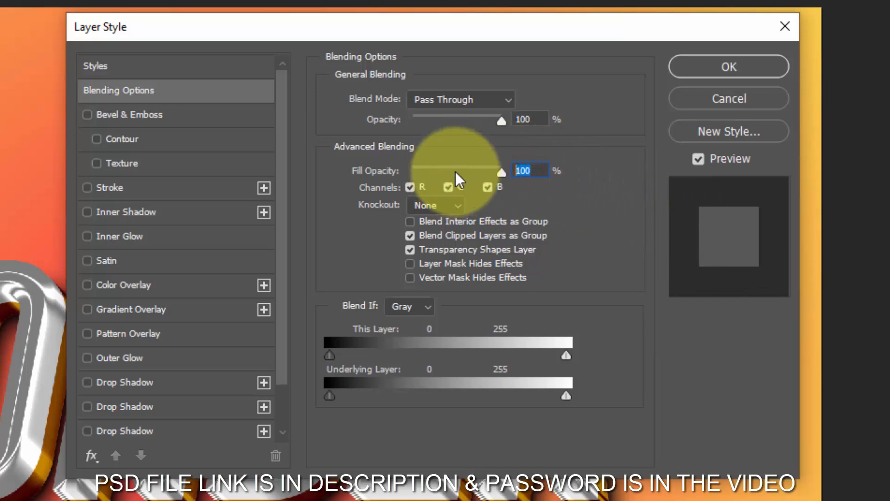
pyautogui.click(156, 232)
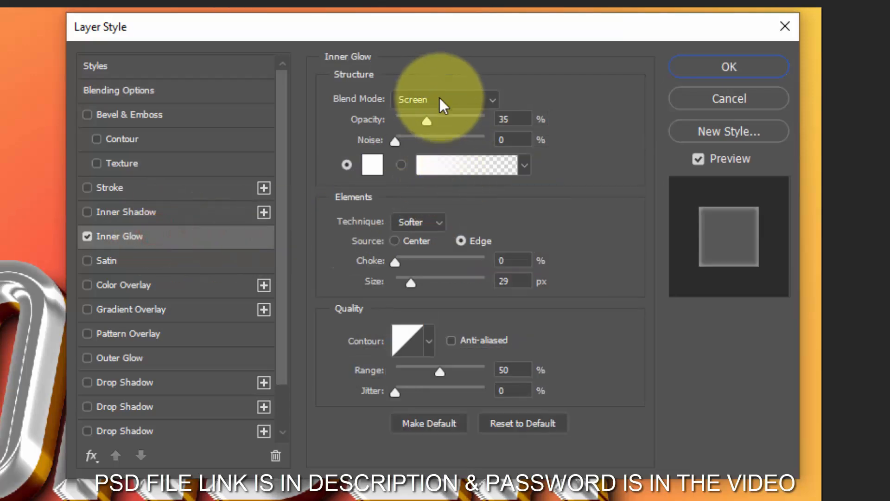
pyautogui.click(515, 120)
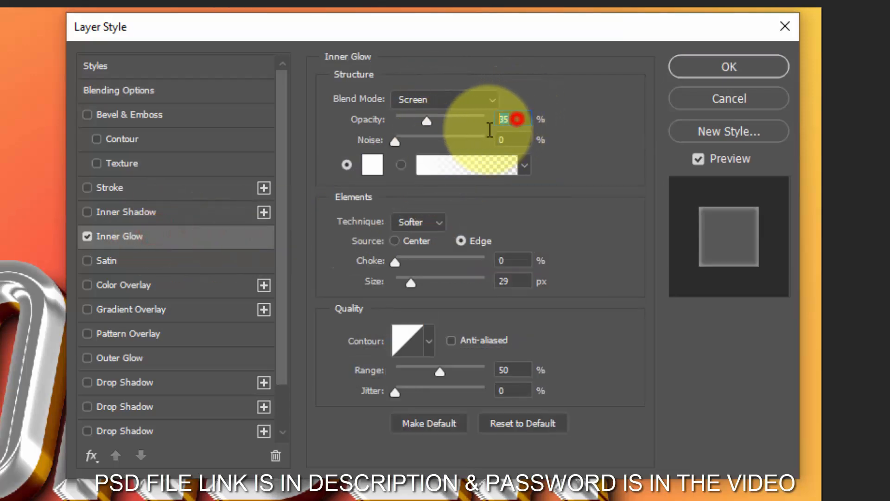
pyautogui.write('45')
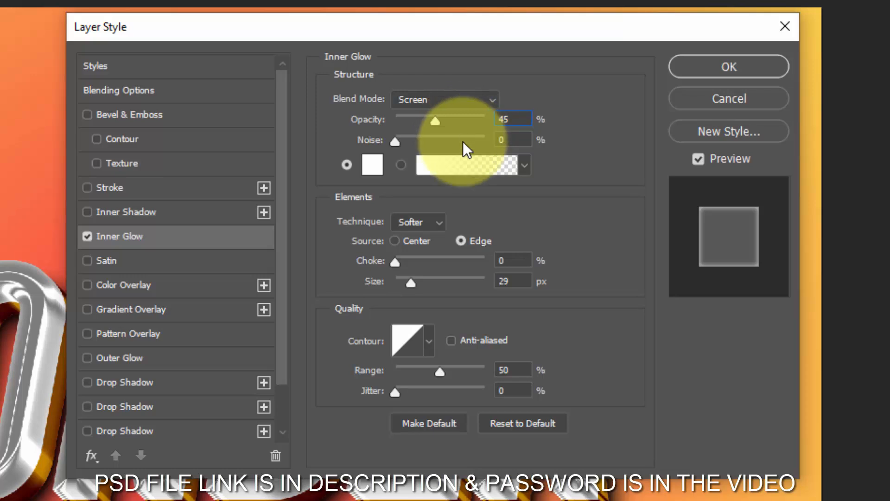
# - Set the Border2 inner glow's color to ffb412 and its size to 15 px
pyautogui.click(376, 171)
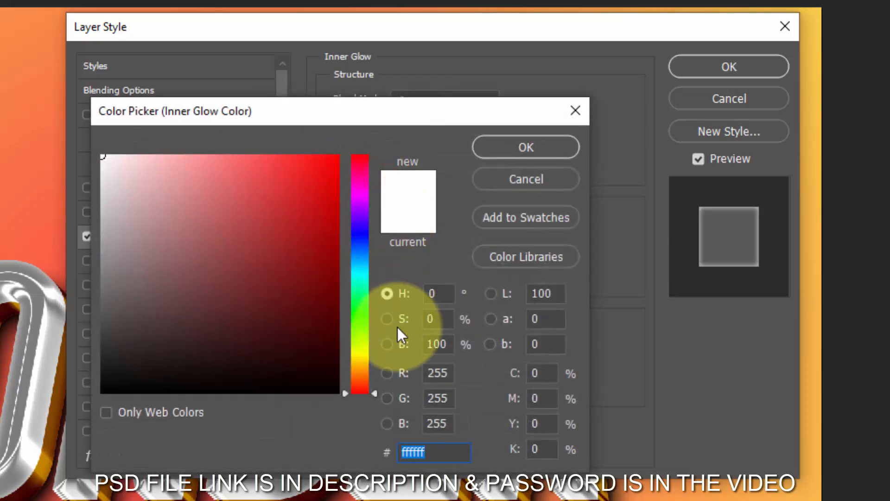
pyautogui.write('ffb4')
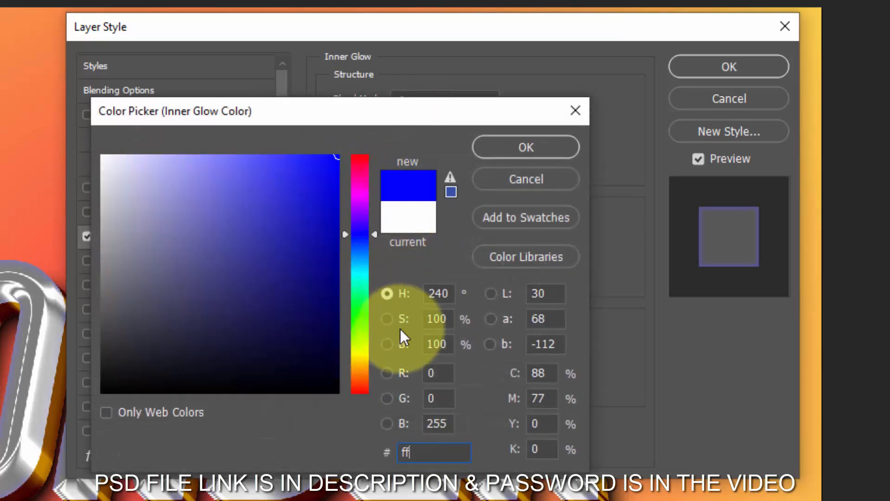
pyautogui.write('12')
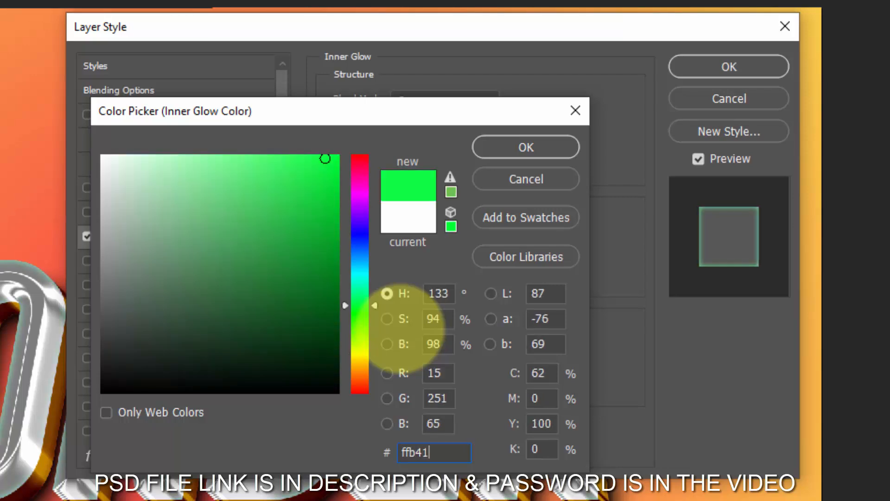
pyautogui.click(537, 146)
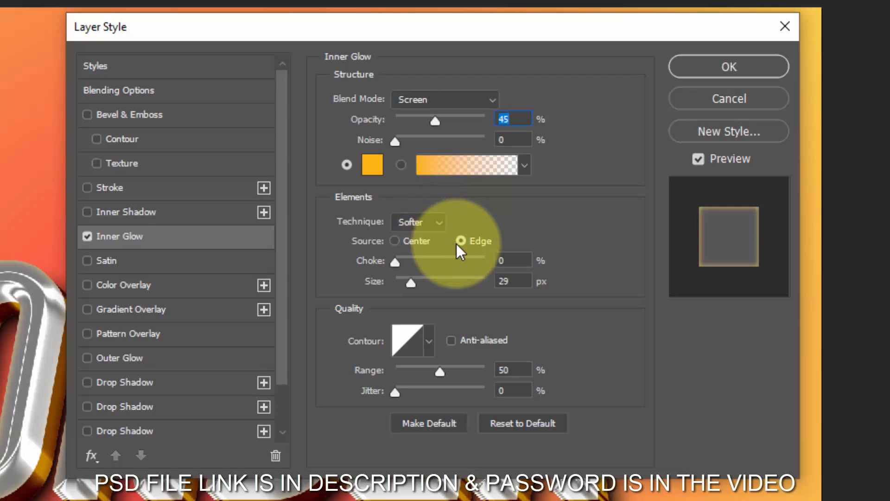
pyautogui.click(514, 260)
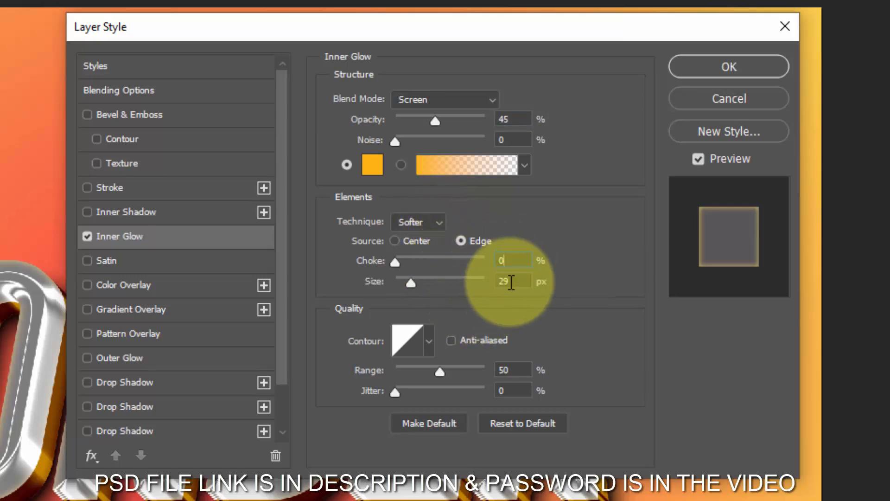
pyautogui.click(515, 281)
pyautogui.write('15')
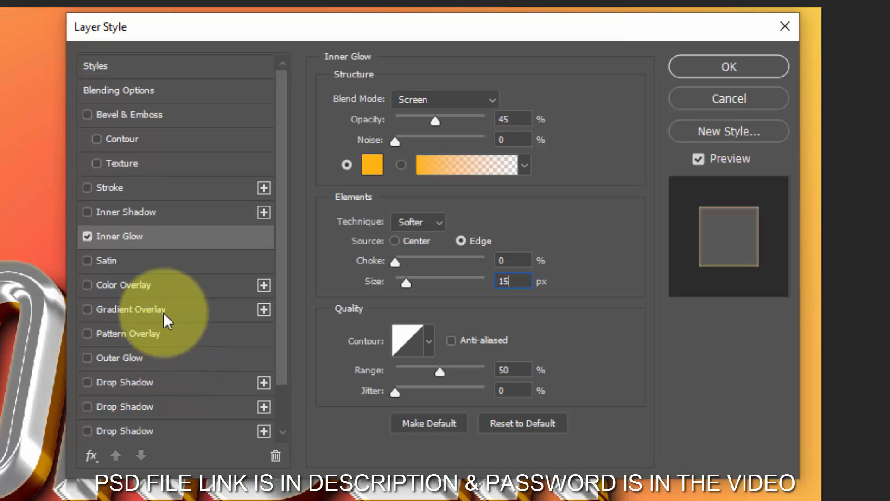
# - Add a Linear Burn Color Overlay in eba100 at 100% opacity to Border2, apply the layer style and collapse its effects
pyautogui.click(157, 288)
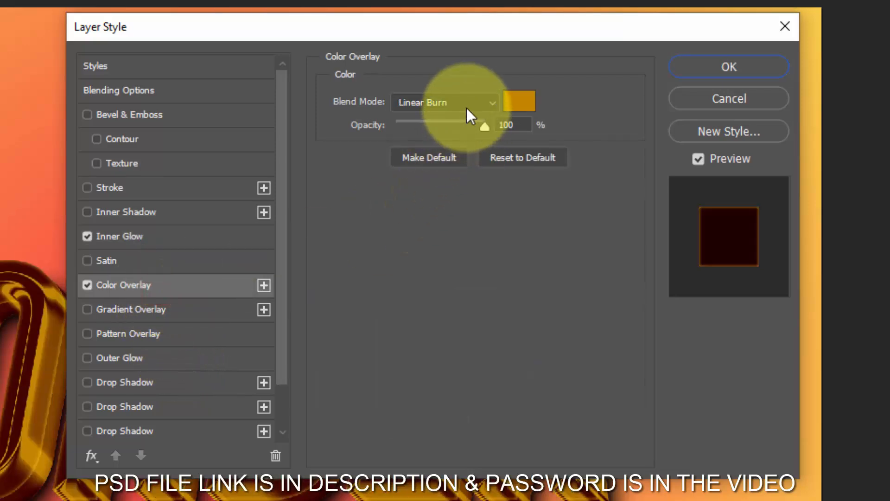
pyautogui.click(519, 106)
pyautogui.write('ea')
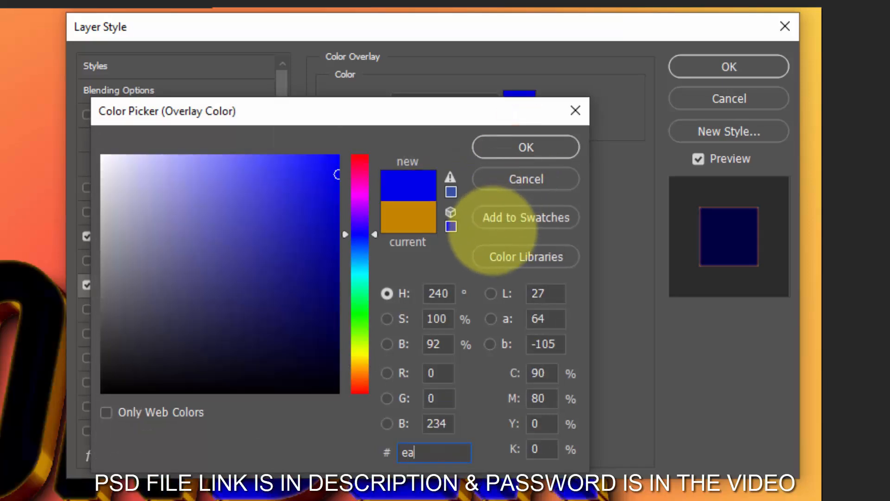
pyautogui.press('BackSpace')
pyautogui.write('b')
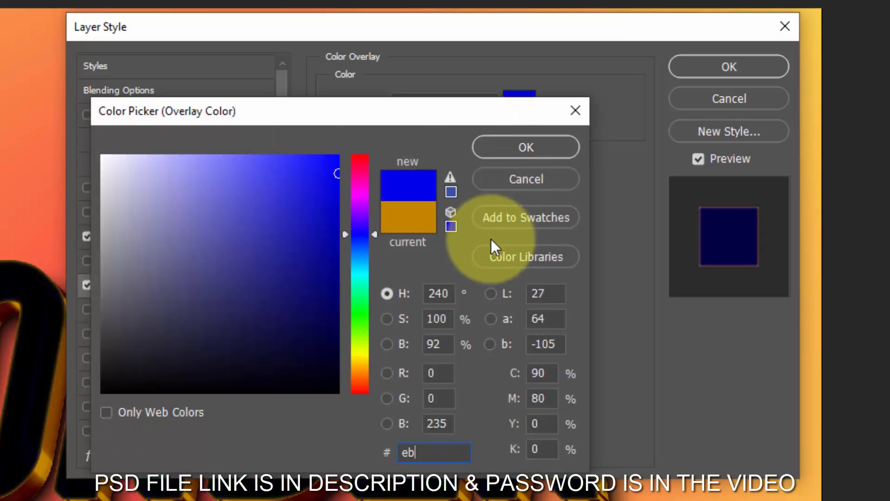
pyautogui.write('a100')
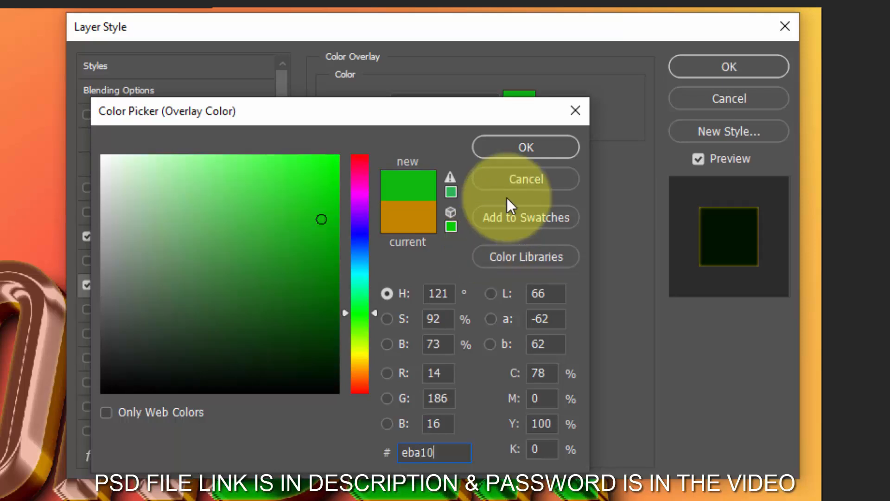
pyautogui.click(520, 153)
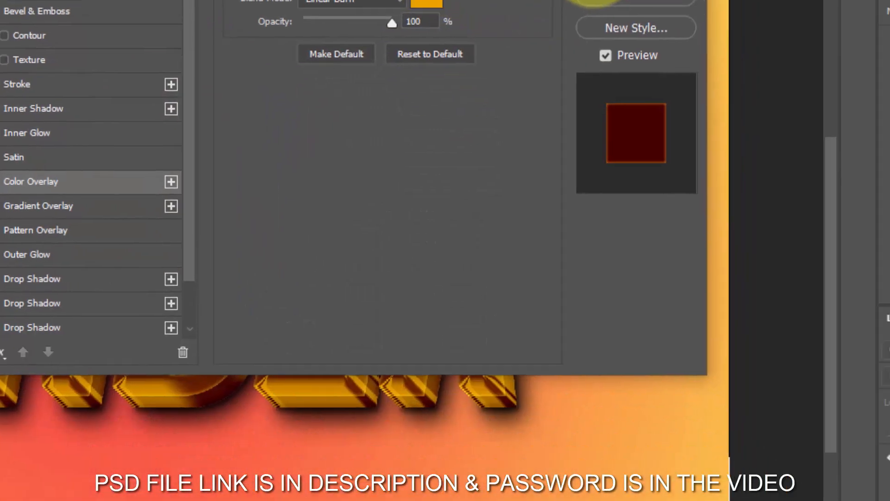
pyautogui.click(683, 68)
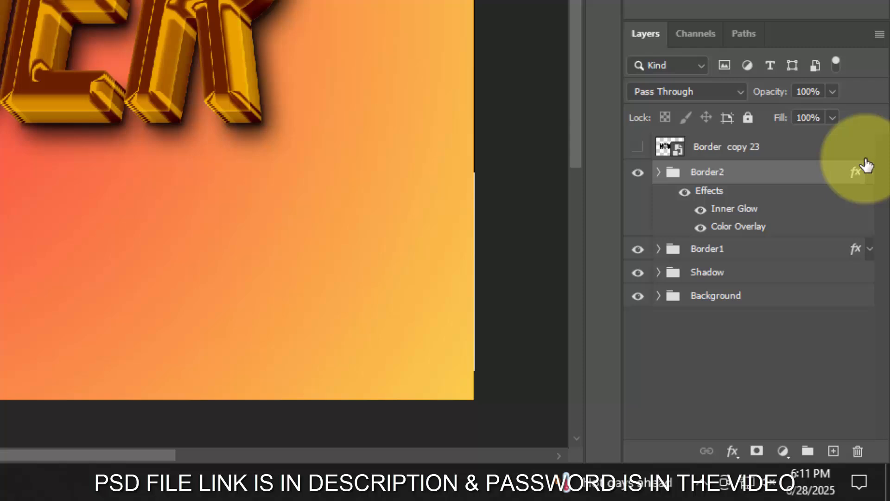
pyautogui.click(869, 172)
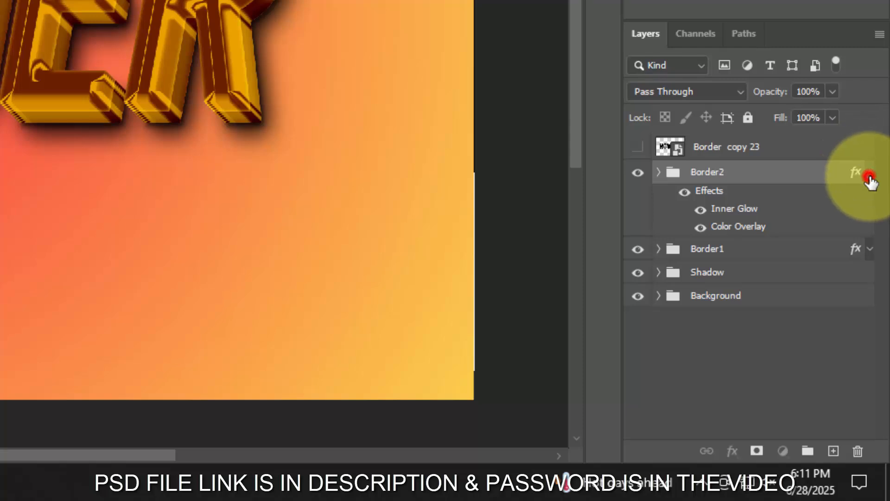
# - Show the Border copy 23 layer and set its fill opacity to 0% in the blending options
pyautogui.click(639, 147)
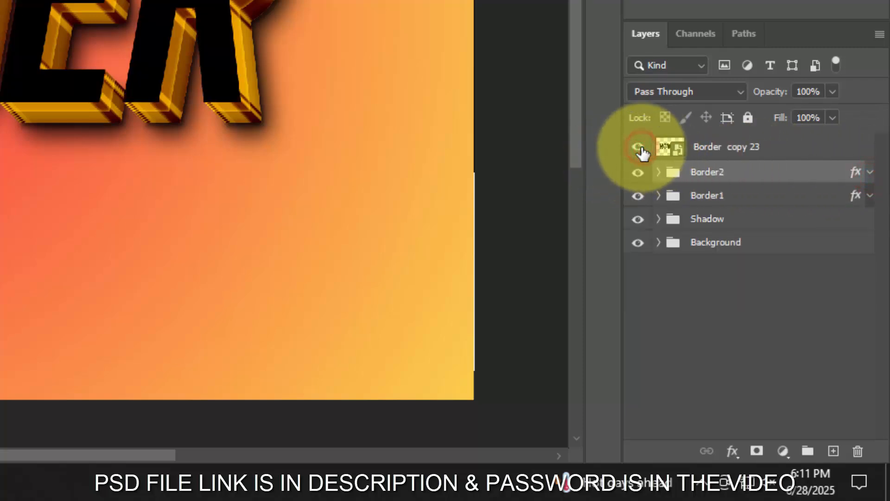
pyautogui.click(777, 147)
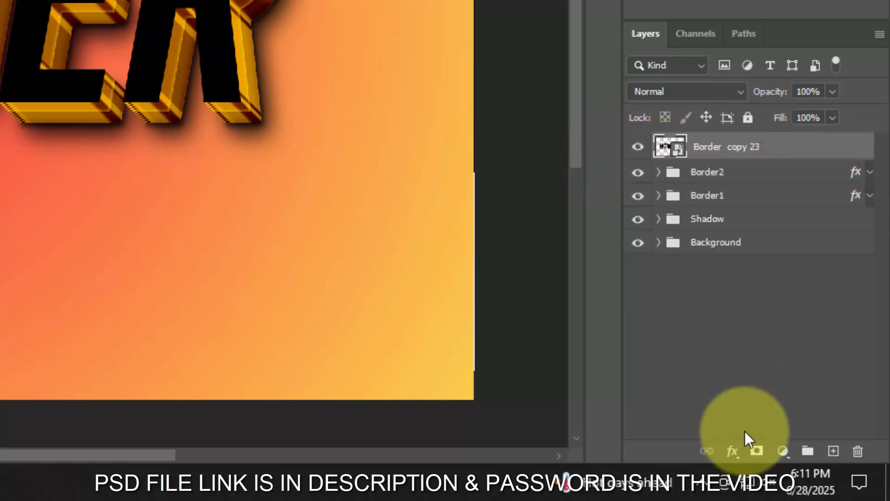
pyautogui.click(733, 451)
pyautogui.click(759, 272)
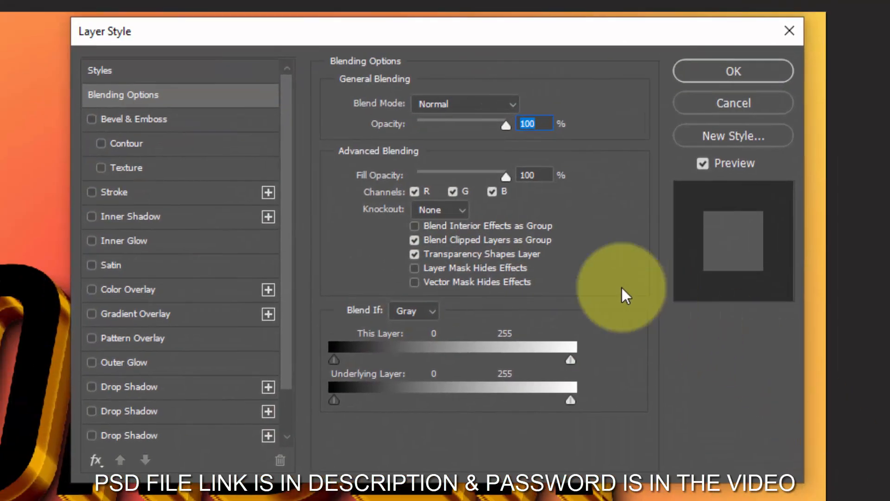
pyautogui.click(541, 173)
pyautogui.write('0')
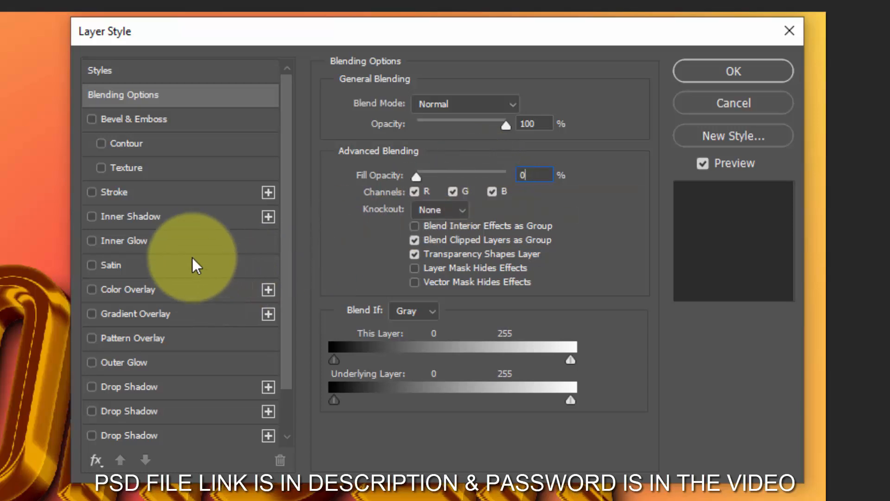
# - Add a Screen Inner Glow in a4cbff at 42% opacity to the Border copy 23 layer
pyautogui.click(187, 241)
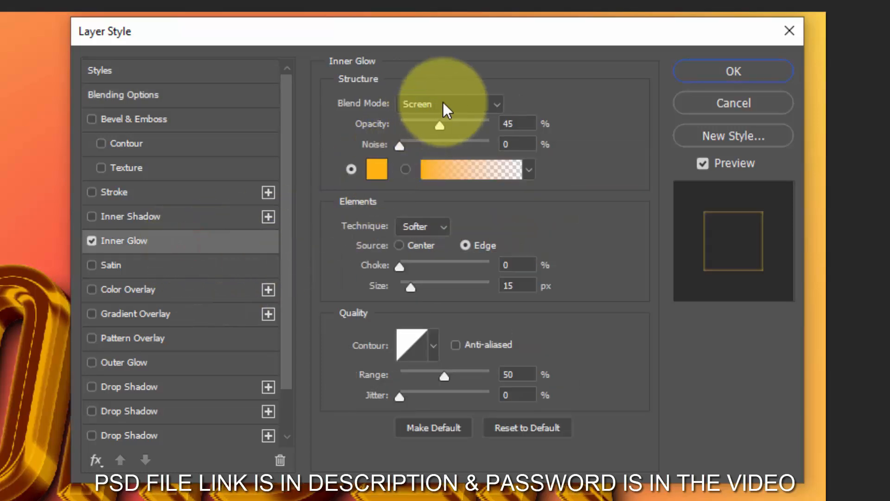
pyautogui.click(519, 124)
pyautogui.write('42')
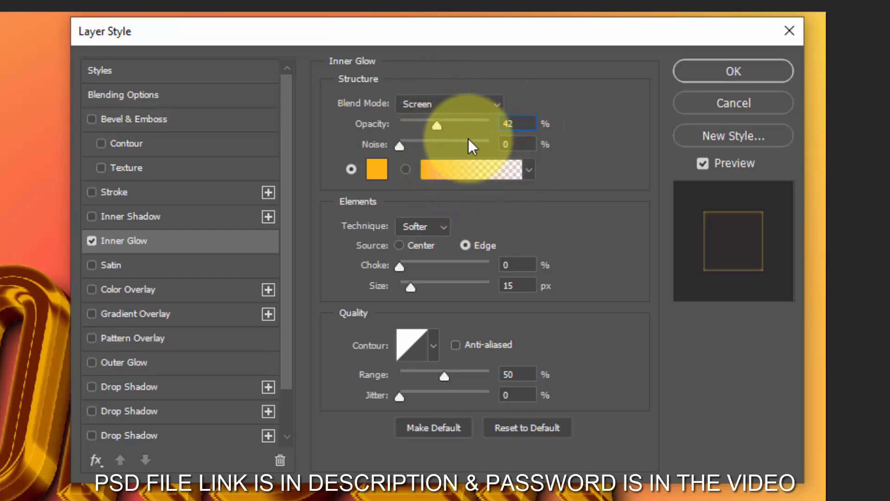
pyautogui.click(375, 172)
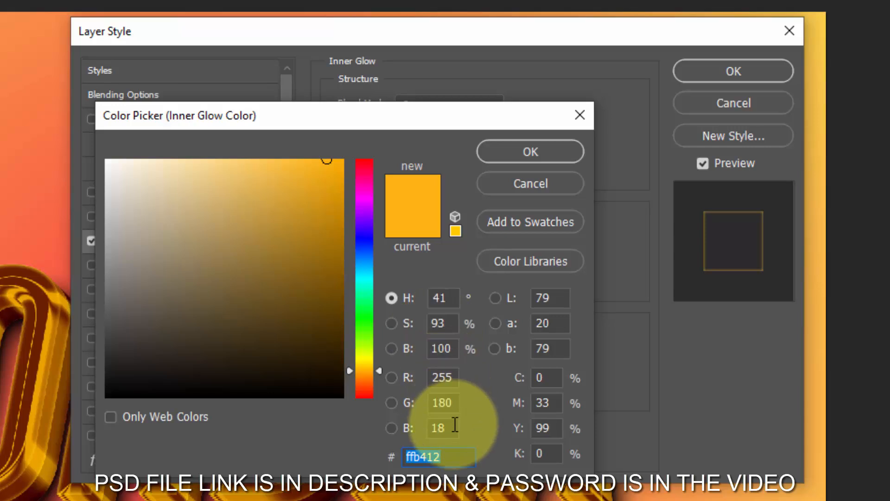
pyautogui.write('a4')
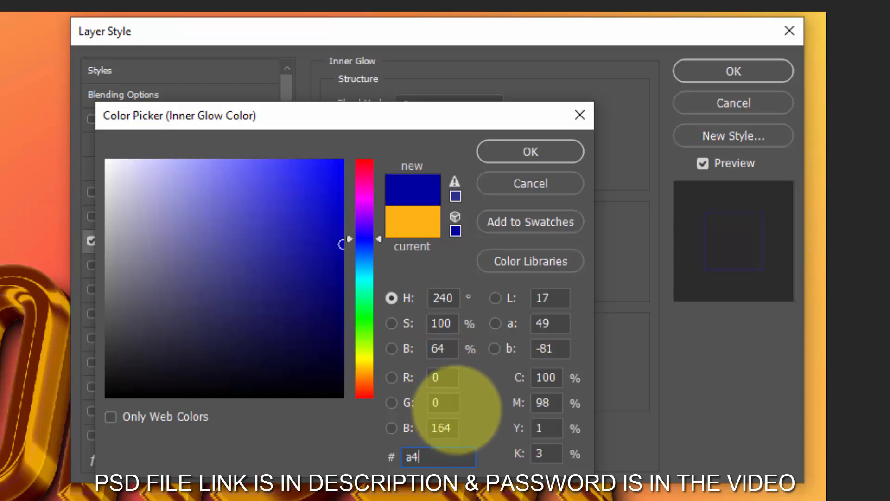
pyautogui.write('cb')
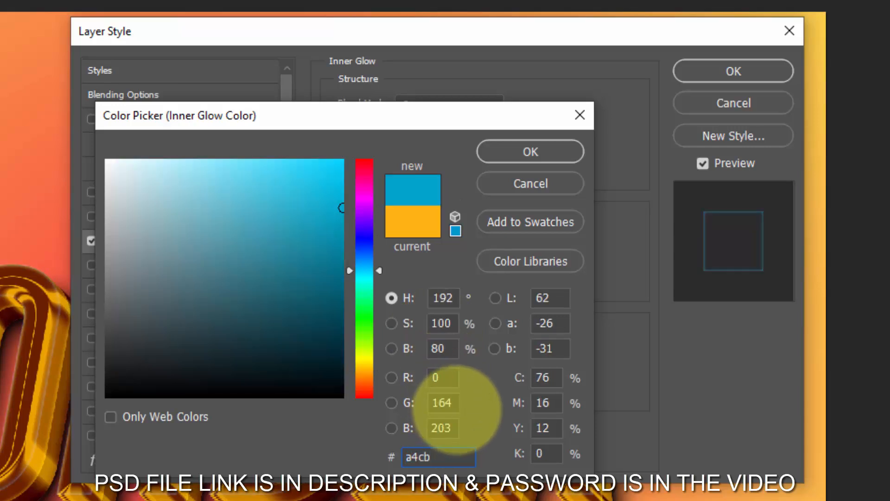
pyautogui.write('ff')
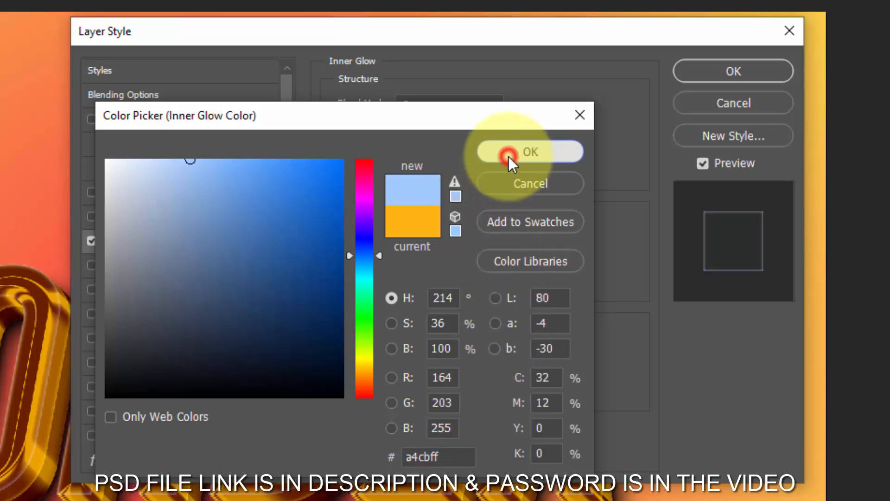
pyautogui.click(508, 157)
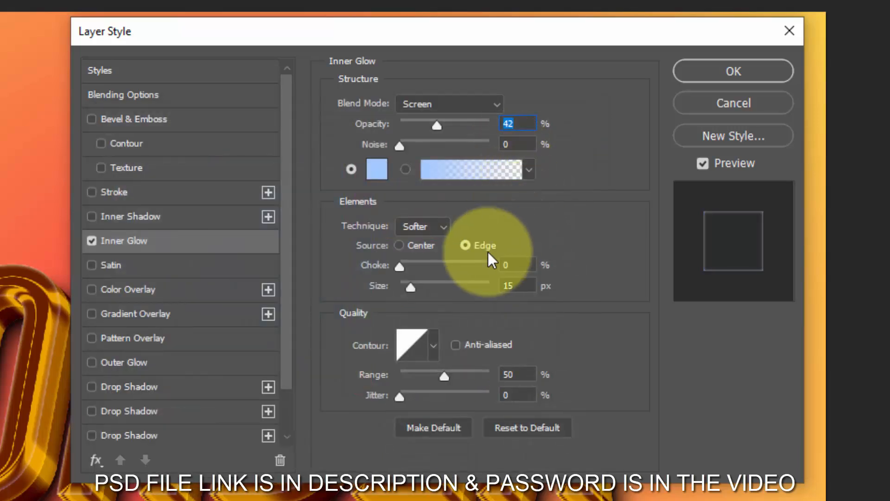
# - Set the inner glow's choke to 0% and its size to 9 px, with a 50% range and 0% jitter
pyautogui.click(514, 264)
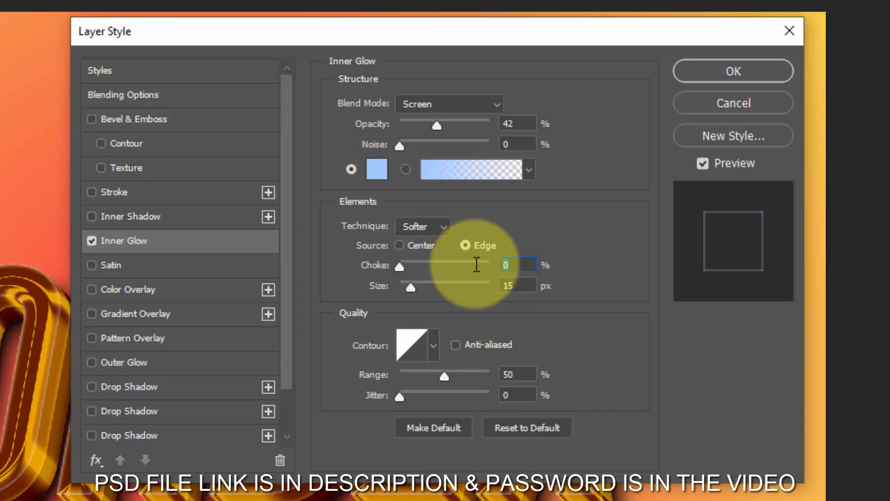
pyautogui.write('9')
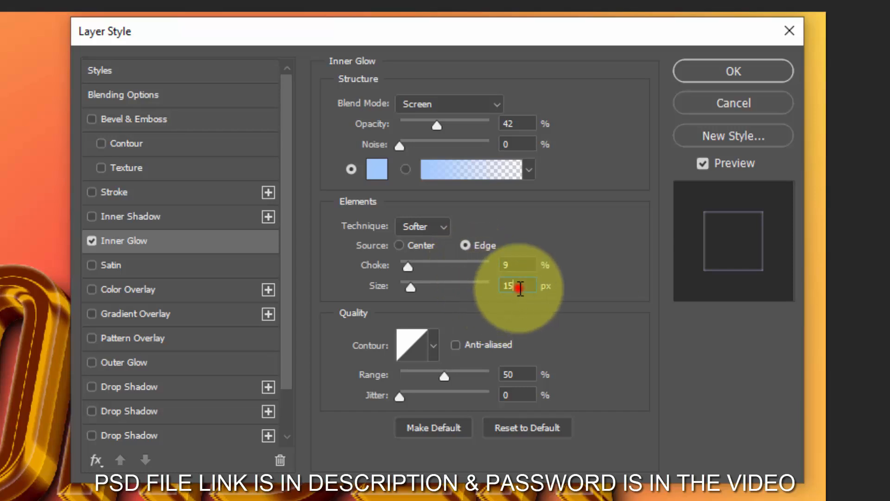
pyautogui.click(517, 264)
pyautogui.write('0')
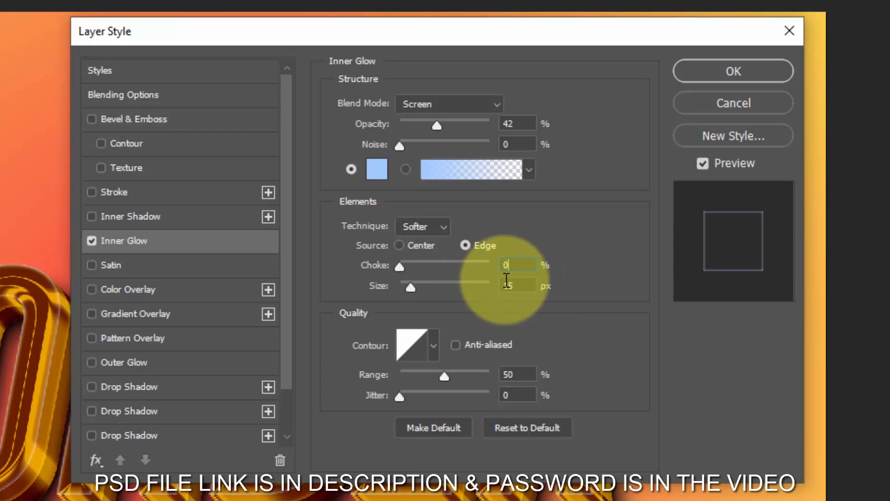
pyautogui.click(520, 286)
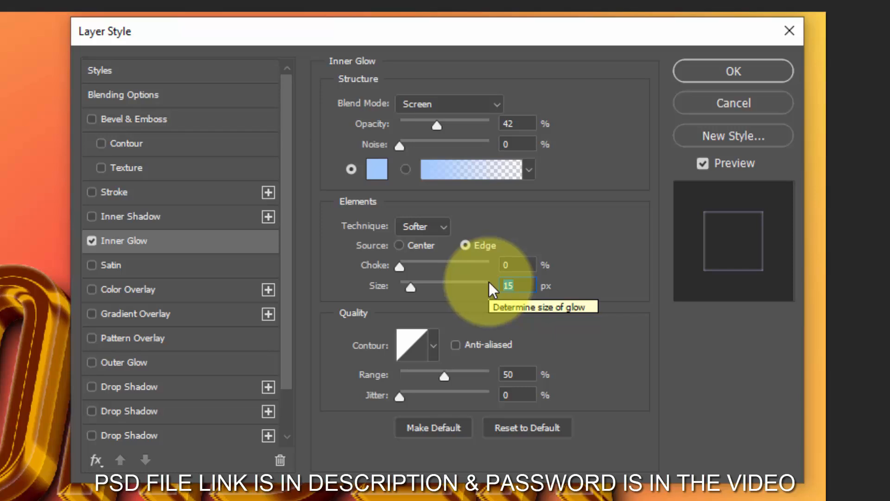
pyautogui.write('9')
pyautogui.click(519, 375)
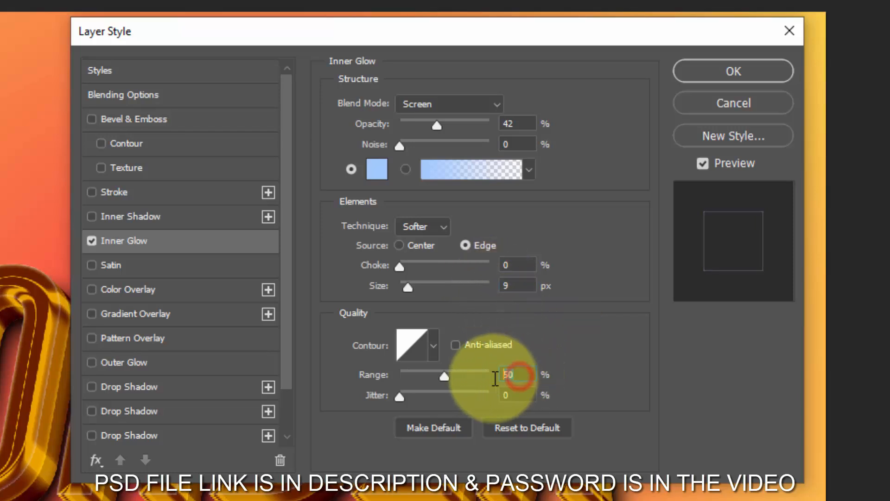
pyautogui.click(524, 391)
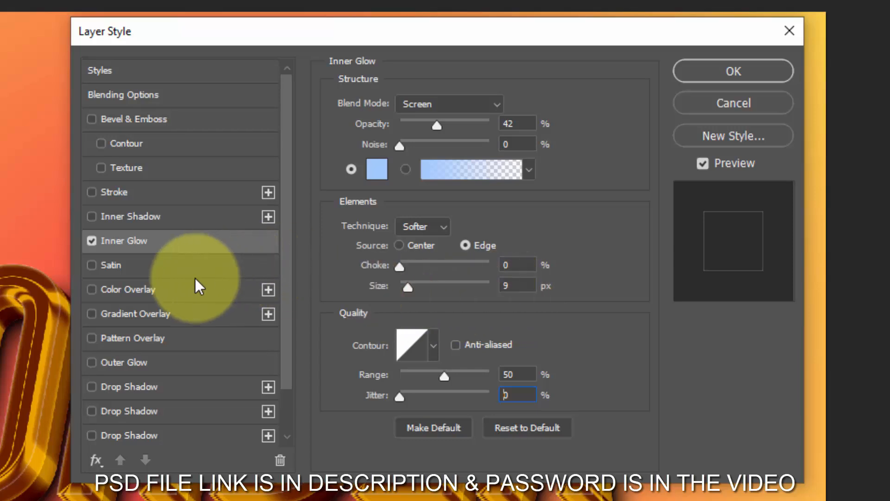
# - Add a Normal Color Overlay in fcf13e at 100% opacity to Border copy 23 and apply the layer style
pyautogui.click(179, 288)
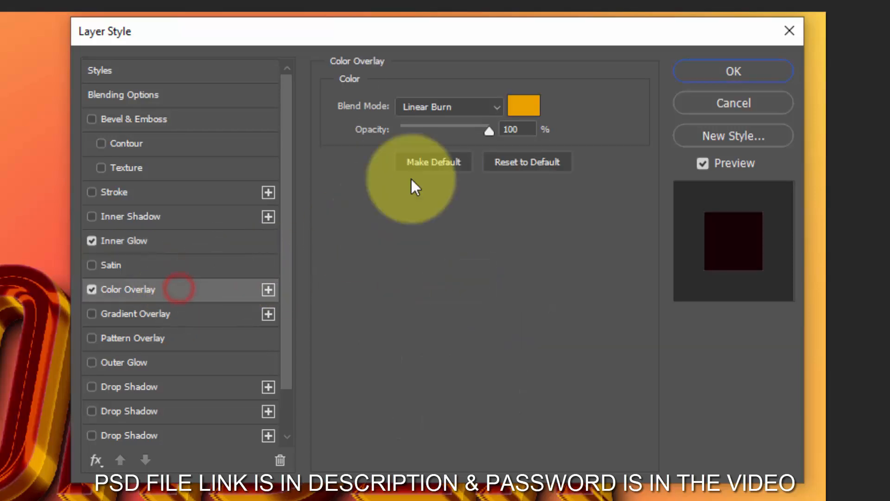
pyautogui.click(441, 108)
pyautogui.click(436, 121)
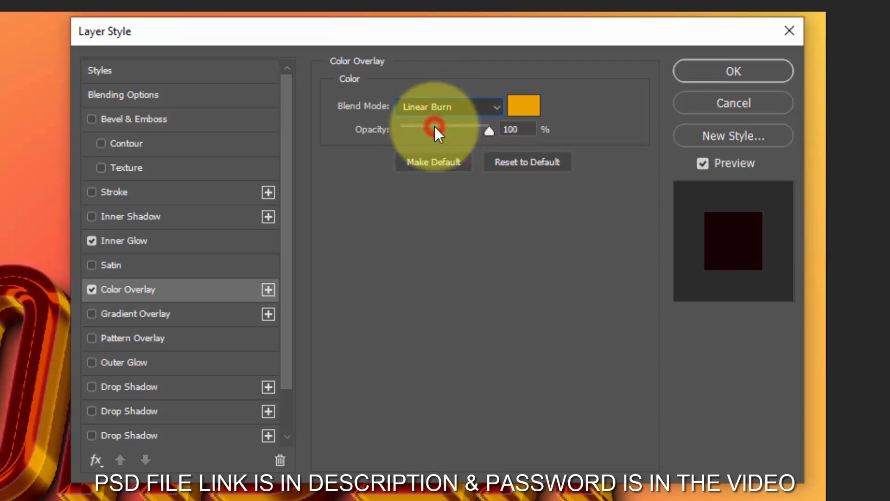
pyautogui.click(514, 108)
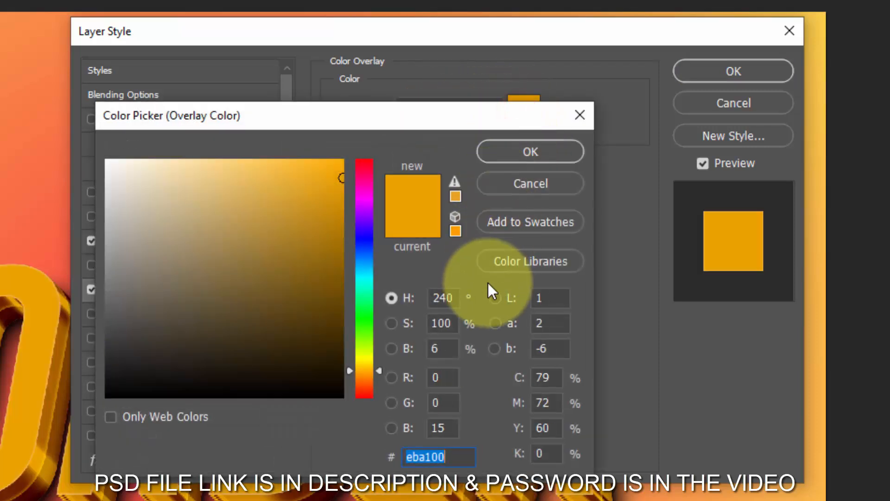
pyautogui.write('fcf1')
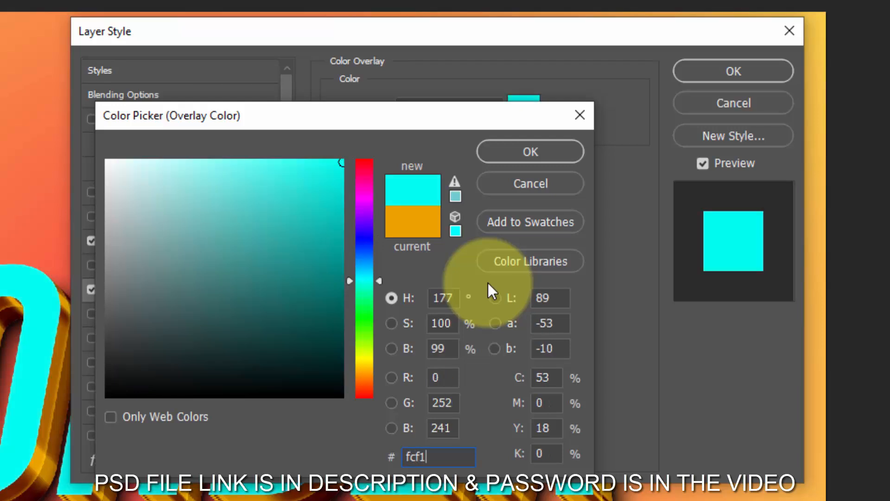
pyautogui.write('3e')
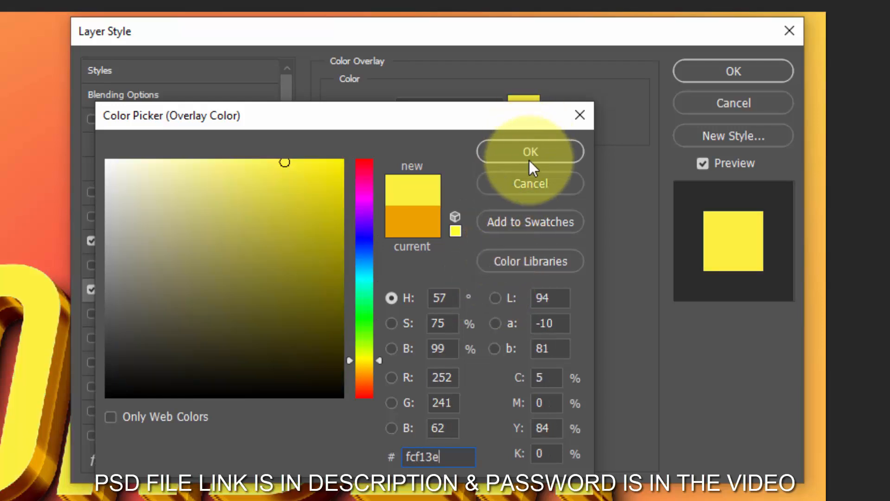
pyautogui.click(529, 158)
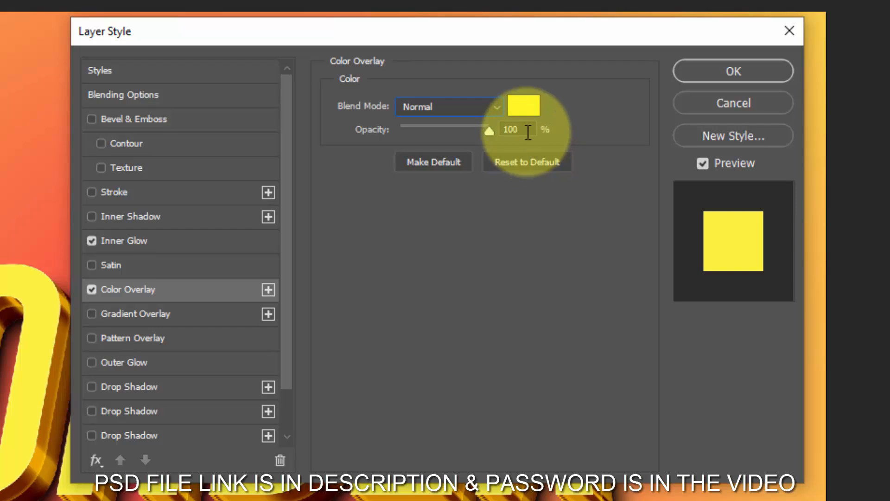
pyautogui.click(526, 130)
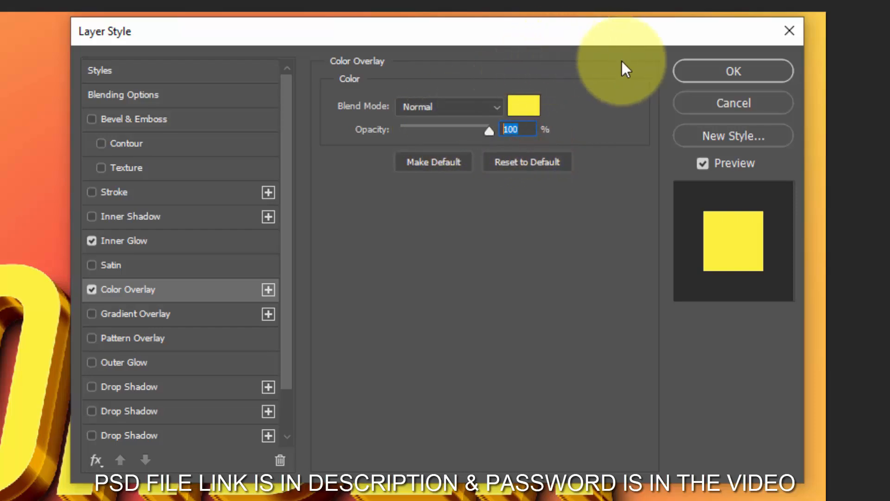
pyautogui.click(711, 73)
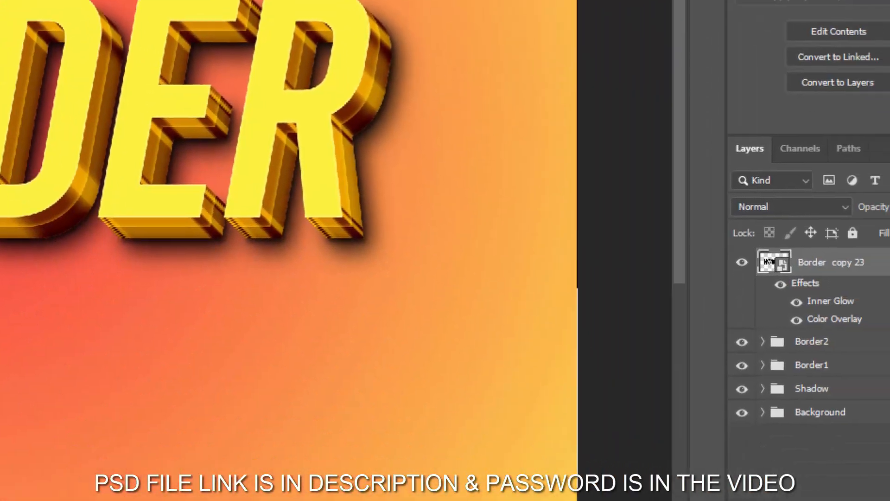
# - Duplicate the Border copy 23 layer and turn off the Inner Glow and Color Overlay on the duplicate
pyautogui.hotkey('ctrl', 'j')
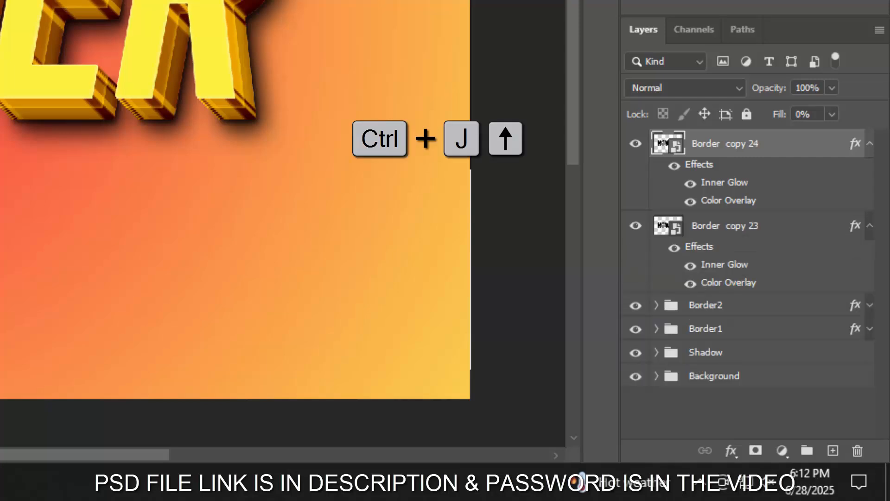
pyautogui.click(854, 144)
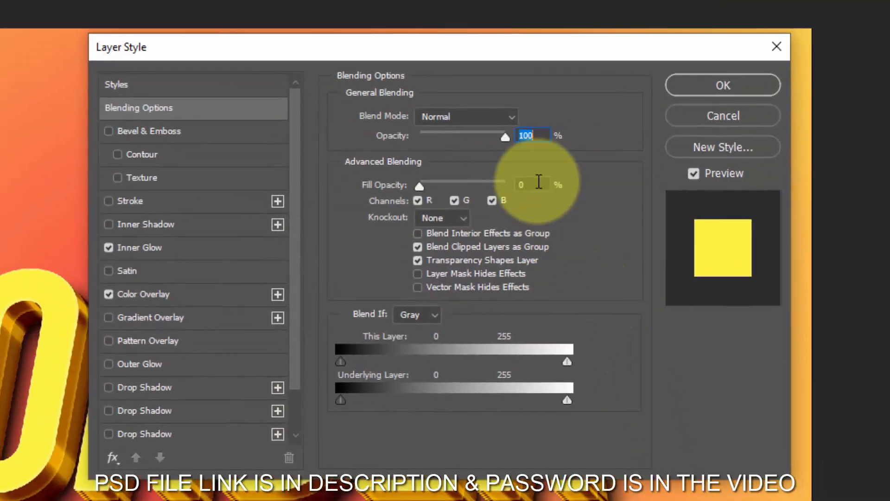
pyautogui.click(535, 185)
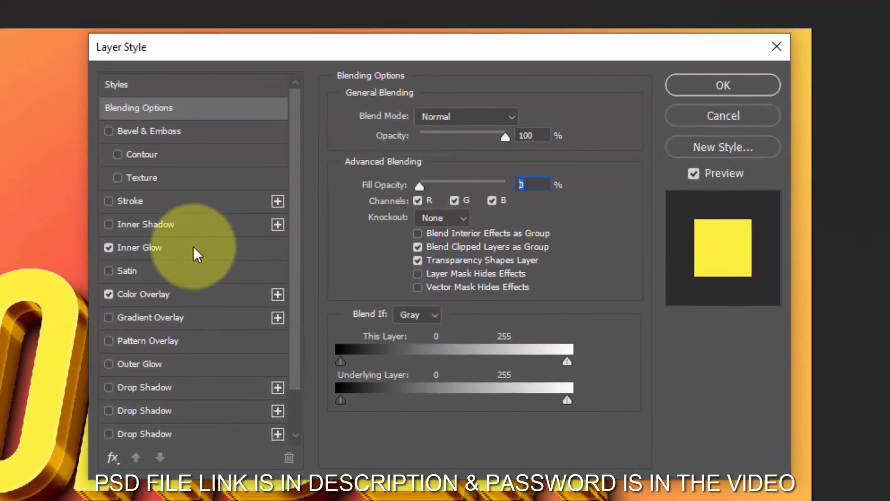
pyautogui.click(107, 247)
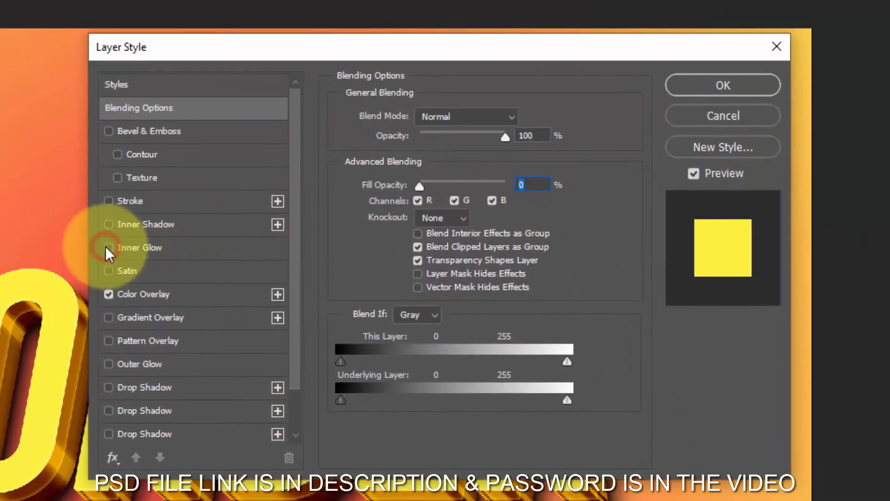
pyautogui.click(110, 295)
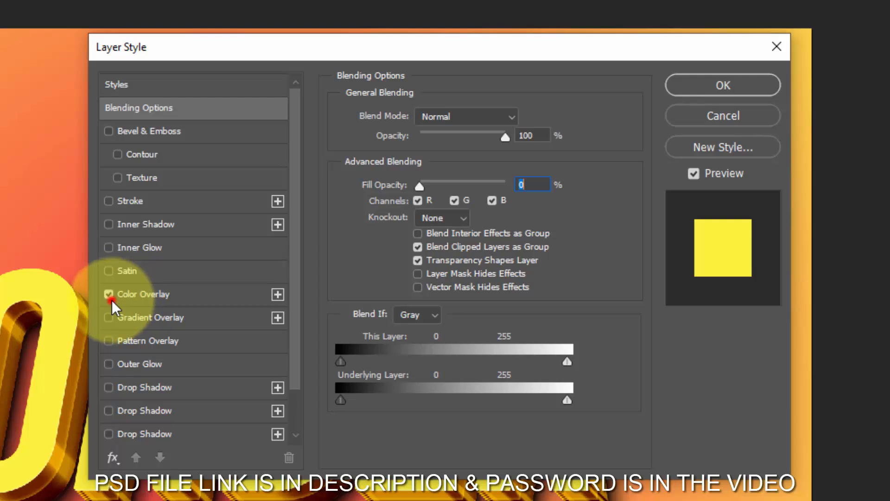
# - Add a Pattern Overlay to the duplicate layer with Overlay blend mode at 100% opacity
pyautogui.click(138, 344)
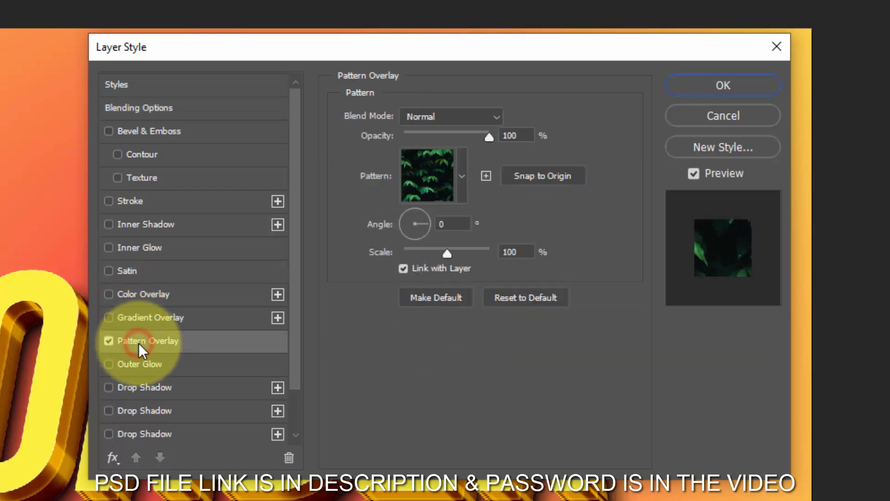
pyautogui.click(444, 116)
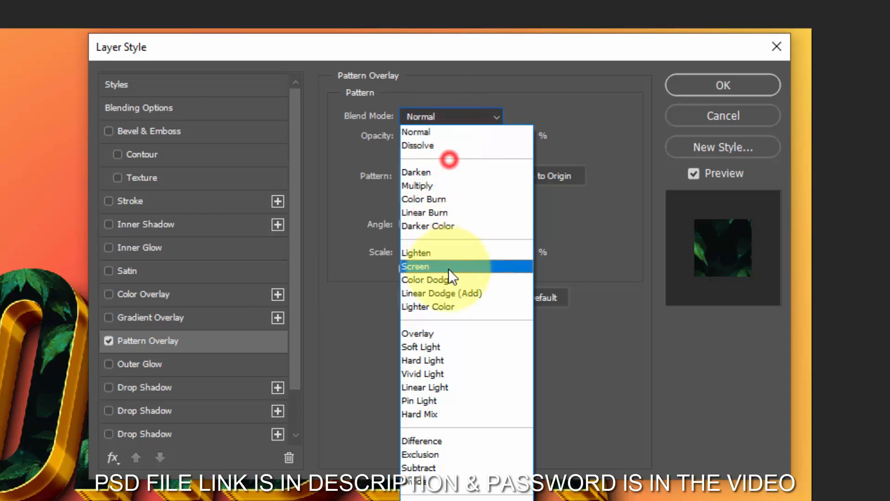
pyautogui.click(435, 335)
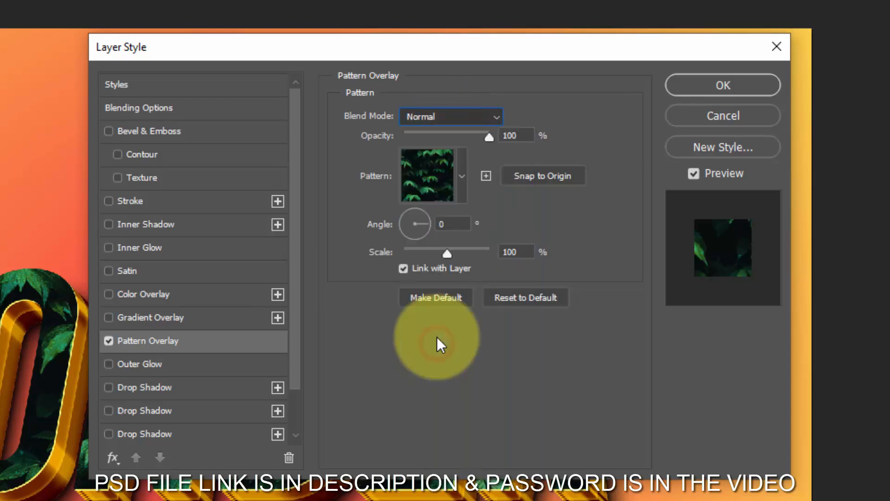
pyautogui.moveTo(518, 138); pyautogui.dragTo(506, 140)
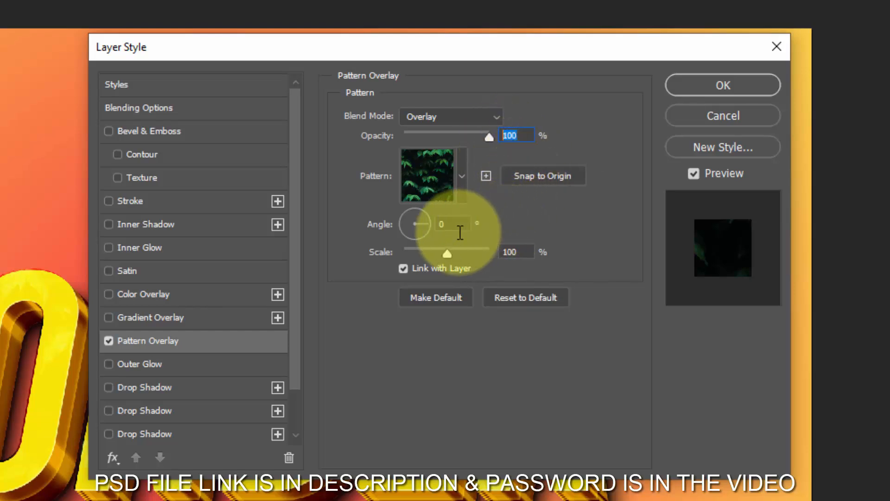
# - Import the Patterns PAT file from the Desktop into the pattern library
pyautogui.click(461, 176)
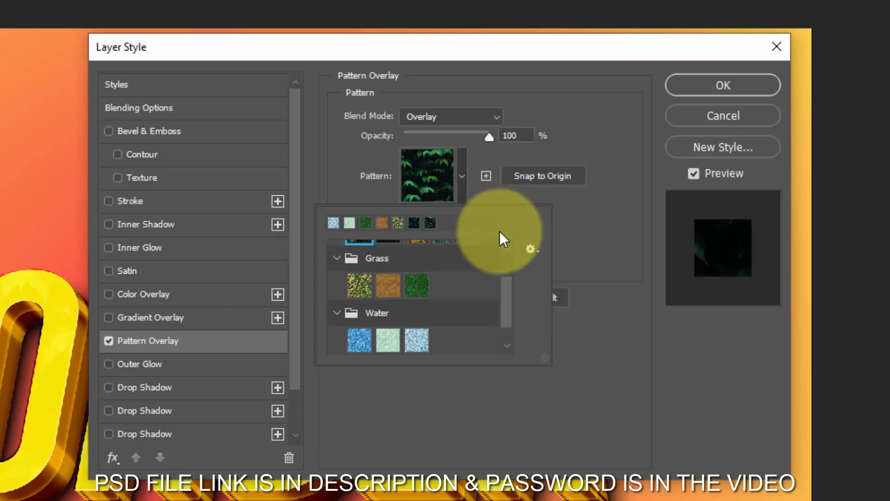
pyautogui.click(529, 250)
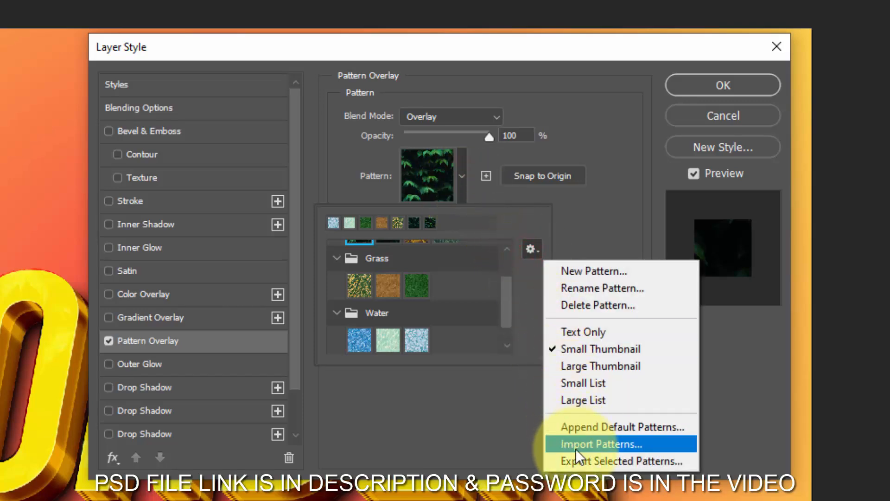
pyautogui.click(627, 446)
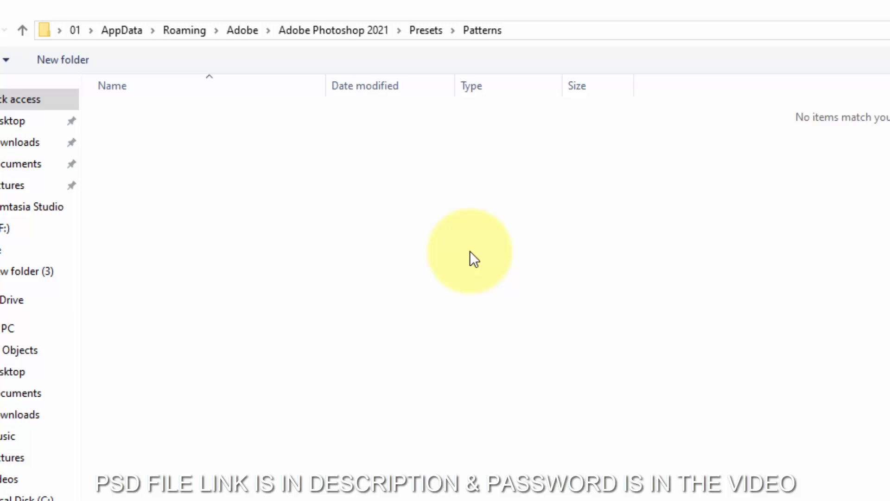
pyautogui.click(24, 123)
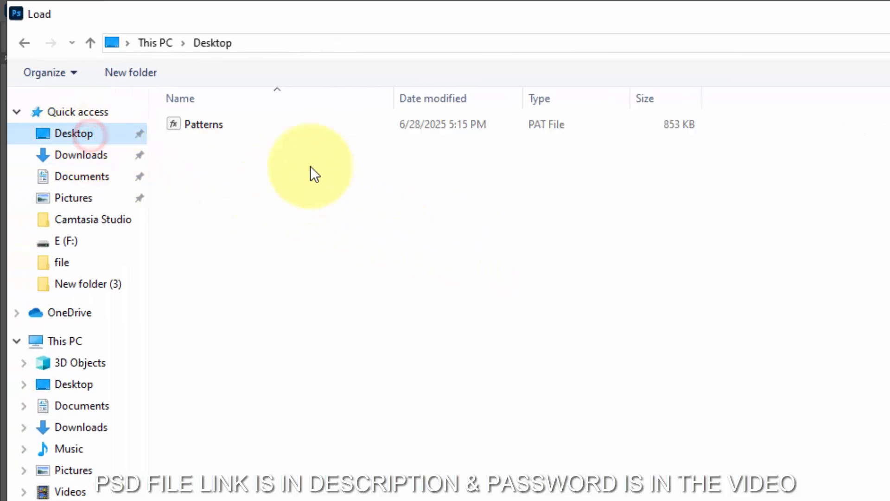
pyautogui.click(142, 113)
pyautogui.doubleClick(194, 121)
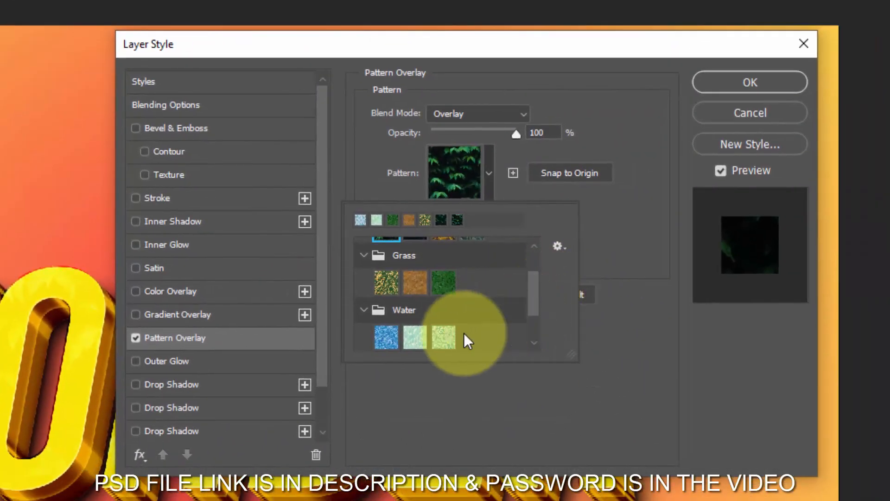
# - Apply the third, pale blue Water pattern to the overlay and collapse the effects of both Border copy layers
pyautogui.click(446, 335)
pyautogui.scroll(-2, 449, 335)
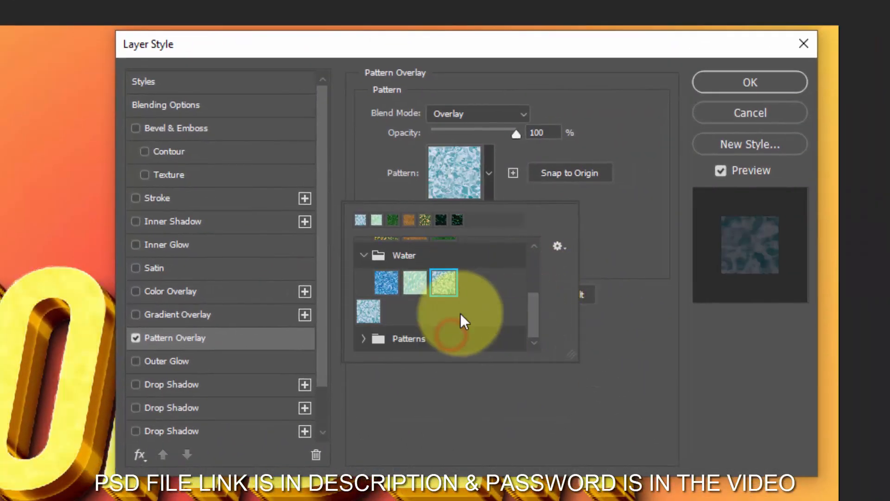
pyautogui.click(363, 341)
pyautogui.click(554, 248)
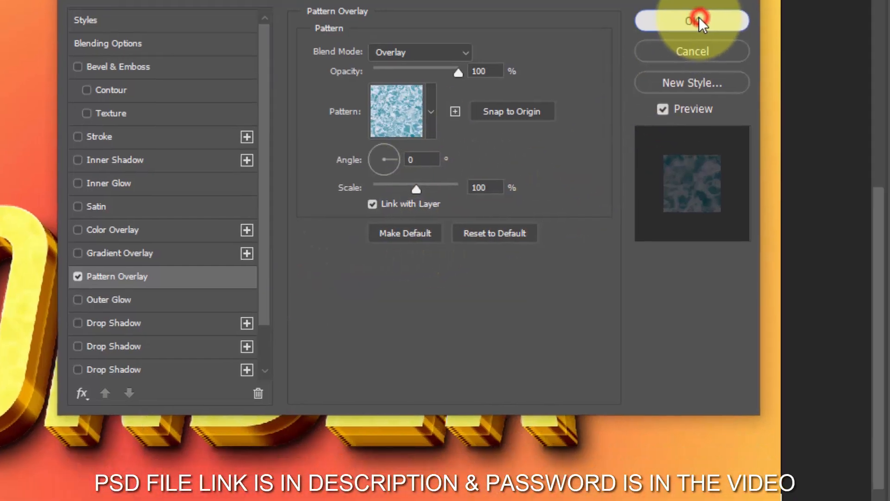
pyautogui.click(756, 81)
pyautogui.click(872, 164)
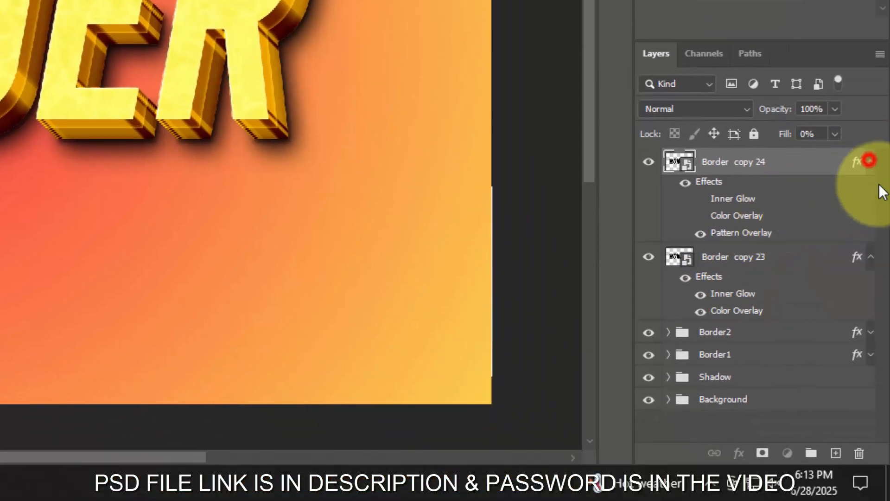
pyautogui.click(871, 187)
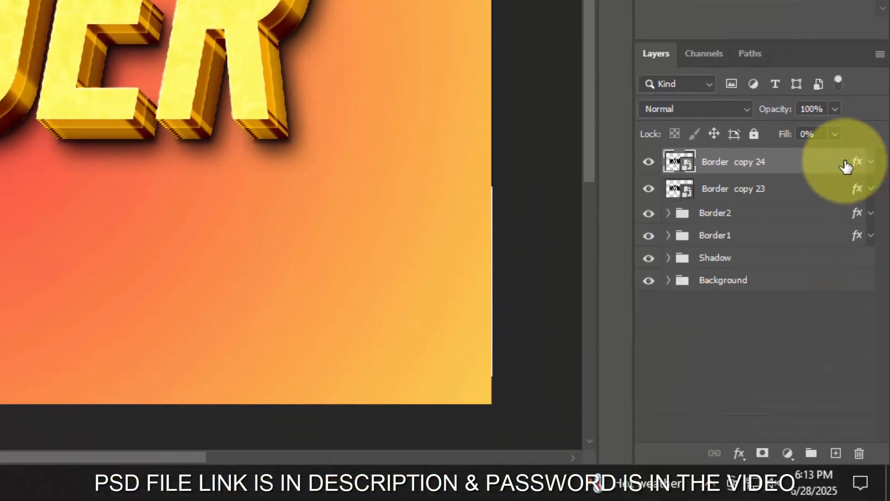
# - Duplicate the Border copy 24 layer and enable Bevel & Emboss in the duplicate's layer style
pyautogui.hotkey('ctrl', 'j')
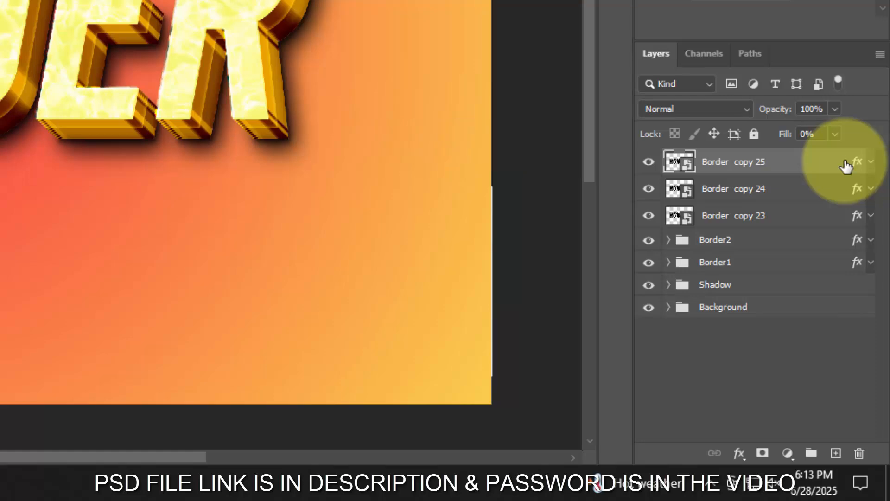
pyautogui.doubleClick(858, 163)
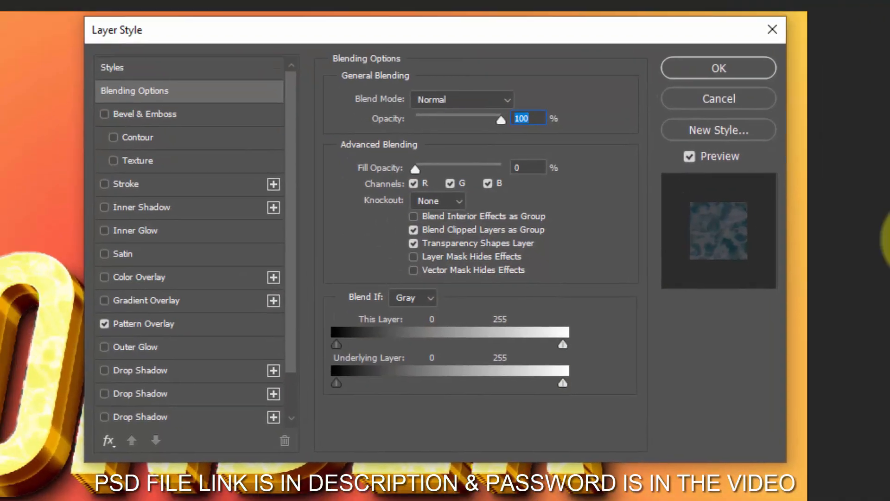
pyautogui.click(533, 167)
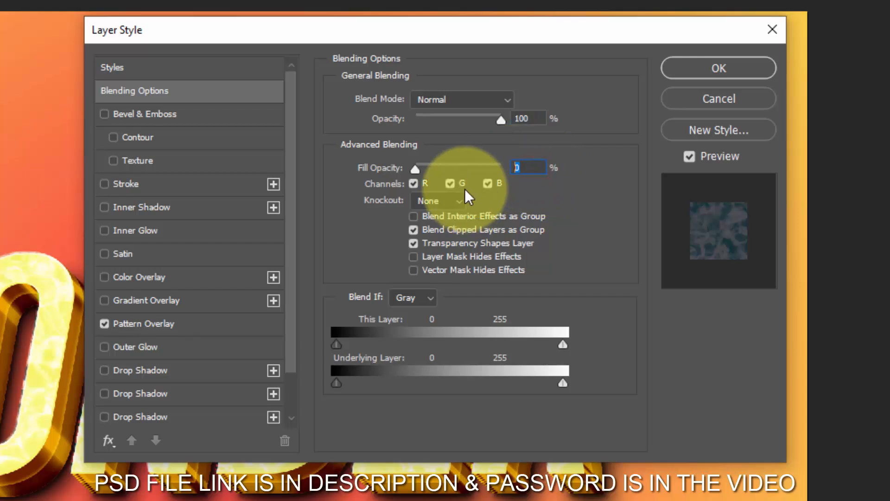
pyautogui.click(161, 111)
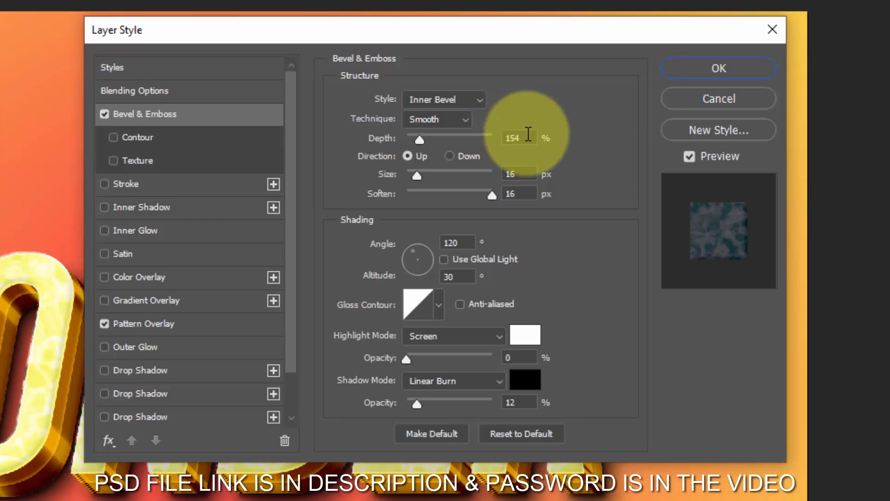
# - Set the bevel's depth to 100%, size to 5 px and soften to 0 px
pyautogui.click(526, 135)
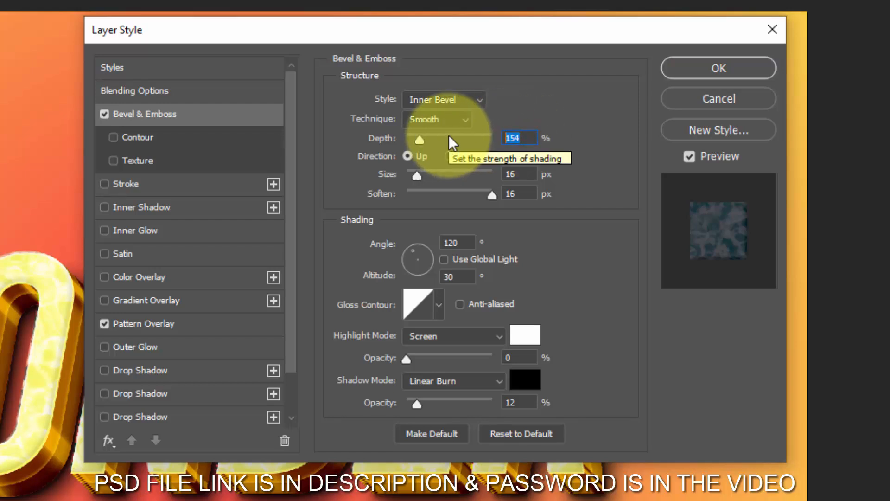
pyautogui.write('100')
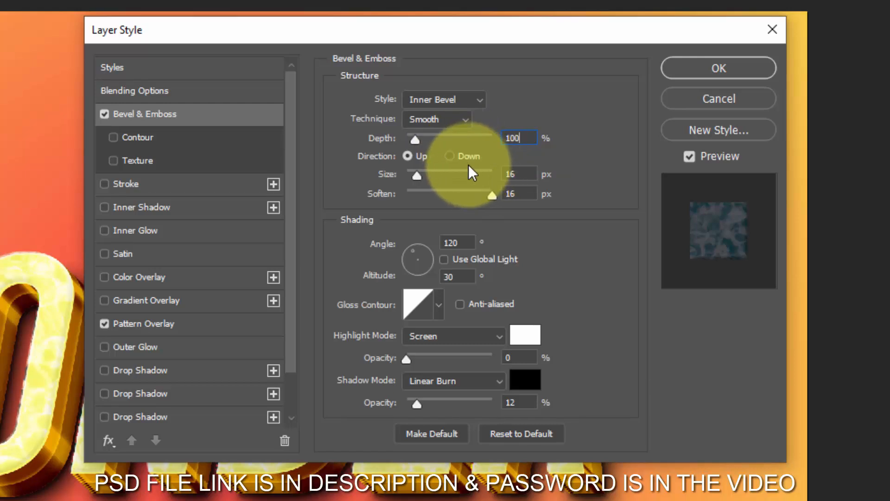
pyautogui.click(528, 174)
pyautogui.write('5')
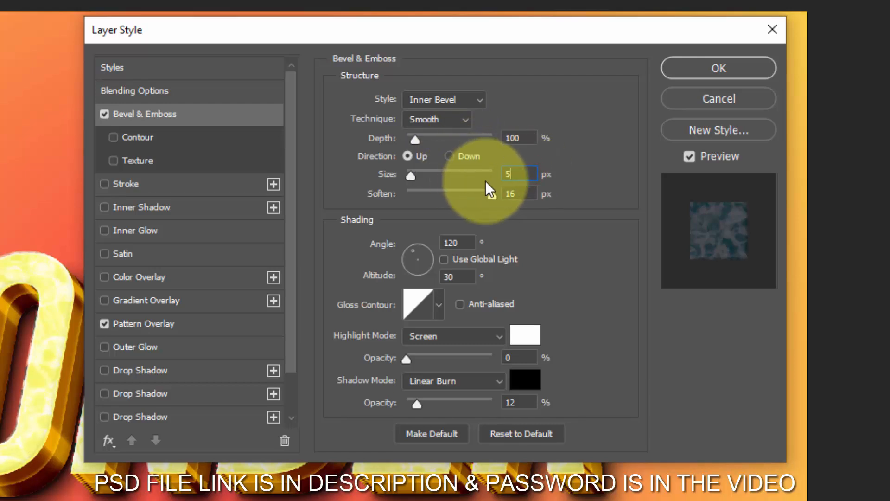
pyautogui.click(528, 193)
pyautogui.write('0')
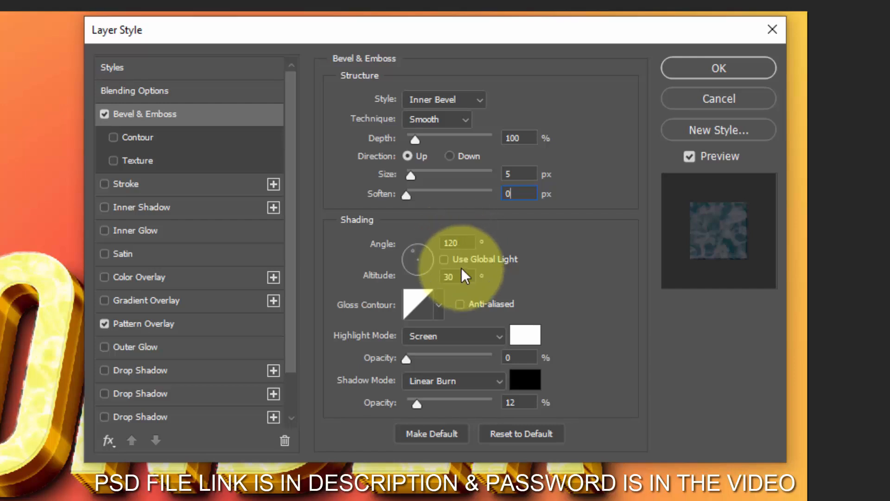
# - Change the bevel's gloss contour to the Ring - Double preset
pyautogui.click(429, 307)
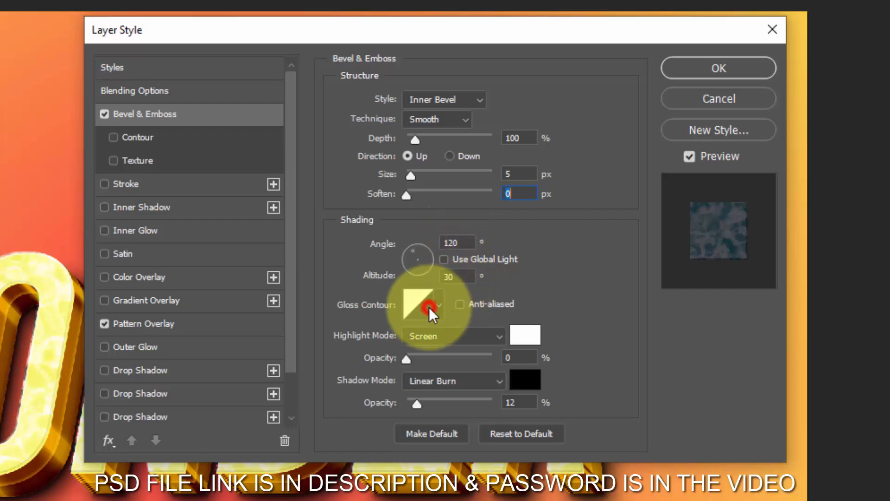
pyautogui.click(300, 82)
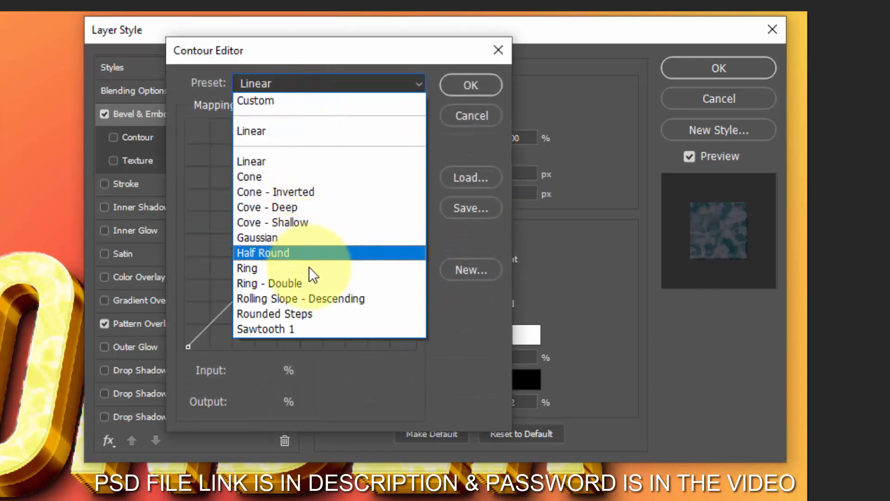
pyautogui.click(308, 281)
pyautogui.click(461, 91)
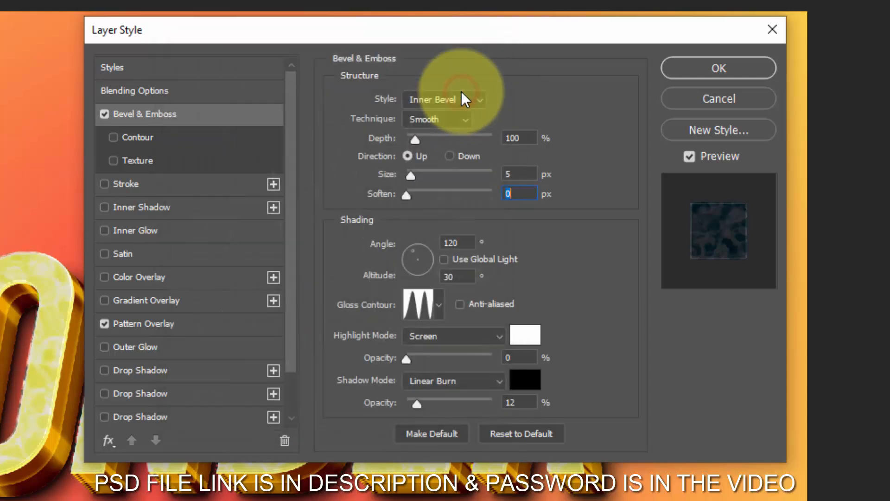
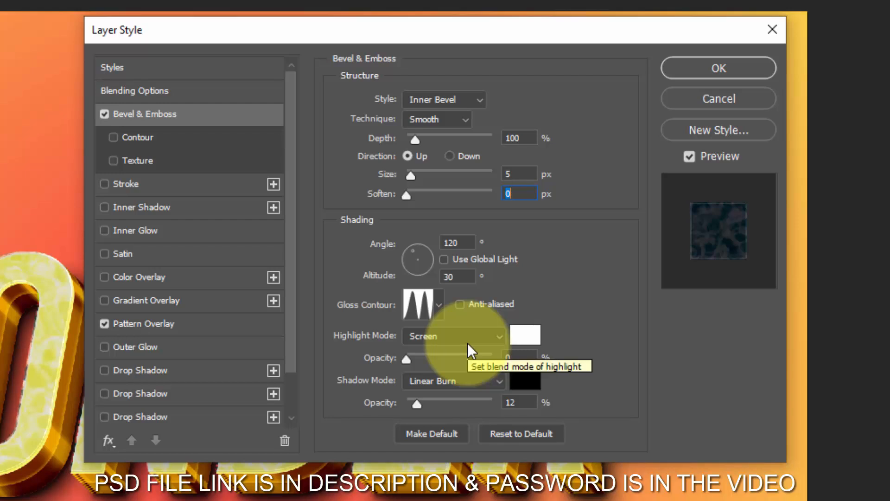
# - Set the bevel's highlight colour to #1b0202 with its opacity at 0%
pyautogui.click(525, 334)
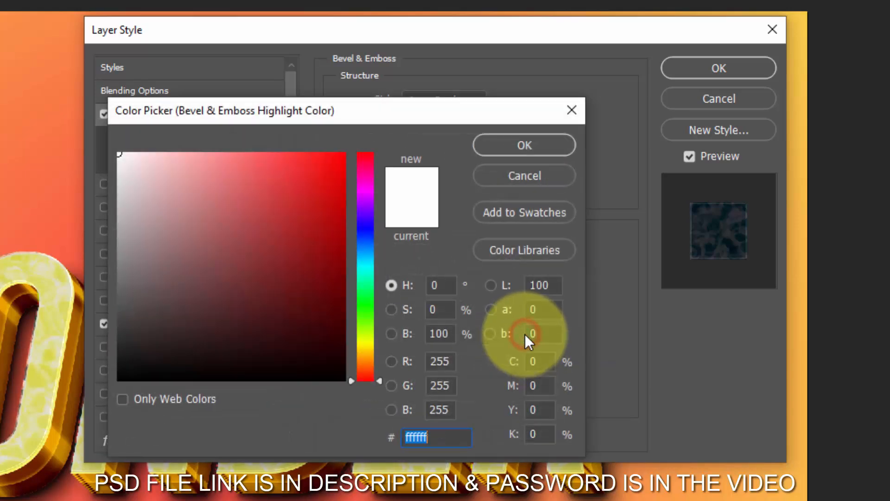
pyautogui.write('10')
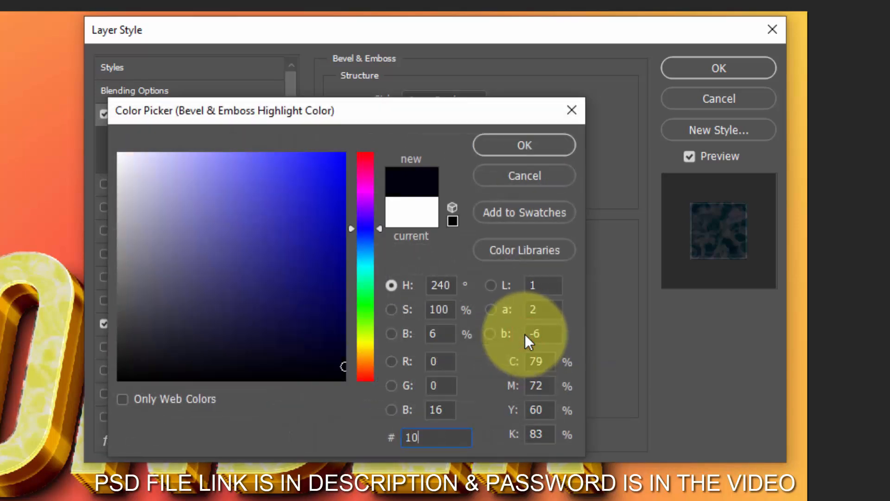
pyautogui.press('BackSpace')
pyautogui.press('BackSpace')
pyautogui.write('1')
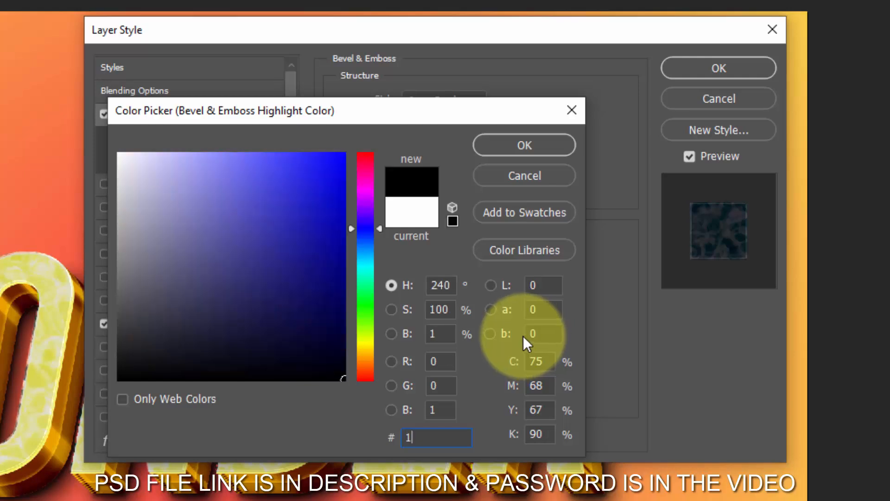
pyautogui.write('b02')
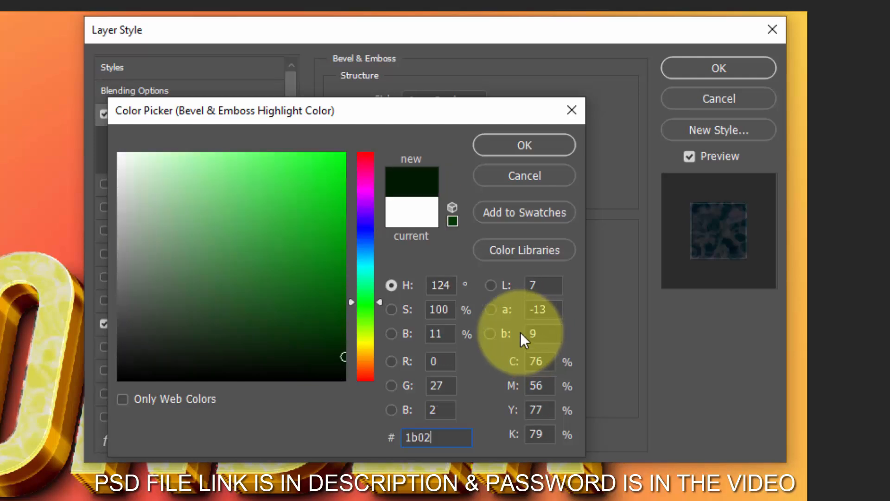
pyautogui.write('02')
pyautogui.click(536, 145)
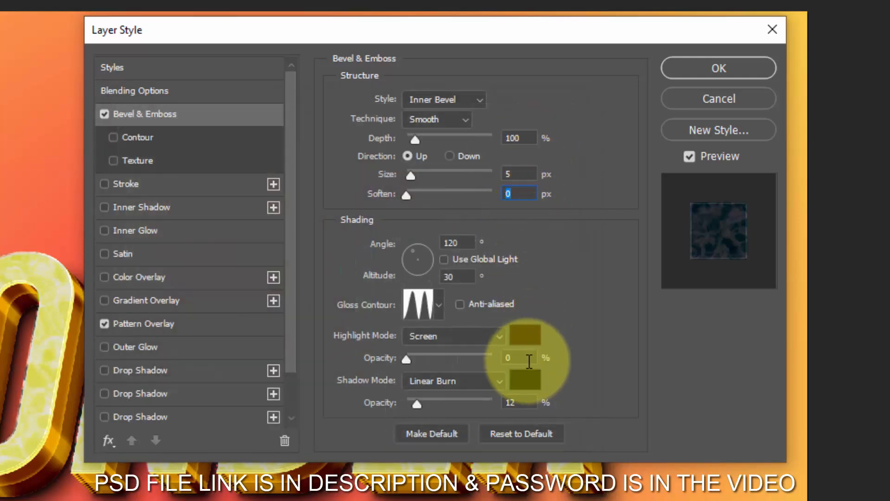
pyautogui.click(529, 361)
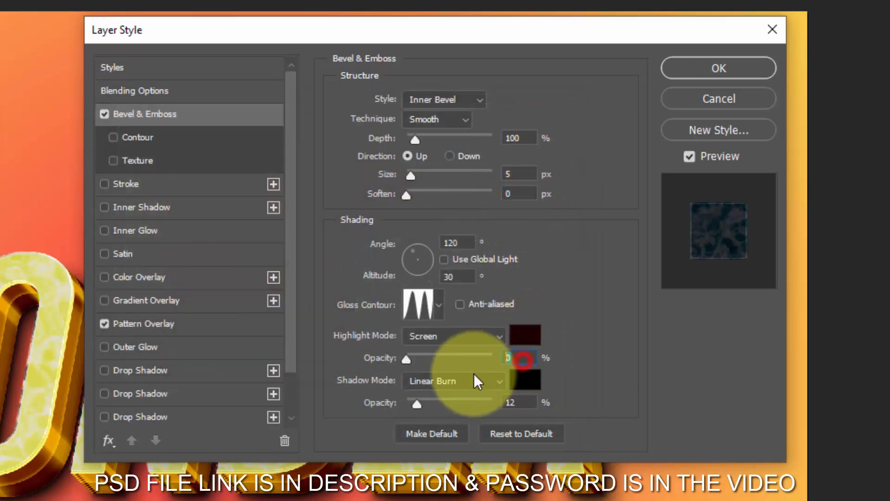
# - Set the bevel's shadow to white (#ffffff) at 31% opacity, and disable Pattern Overlay in the layer style
pyautogui.click(523, 388)
pyautogui.moveTo(221, 201); pyautogui.dragTo(88, 132)
pyautogui.click(515, 143)
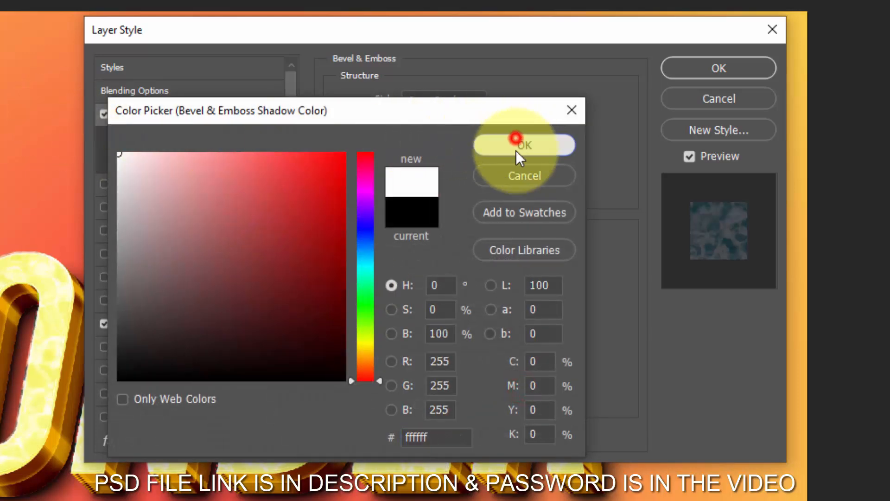
pyautogui.click(520, 402)
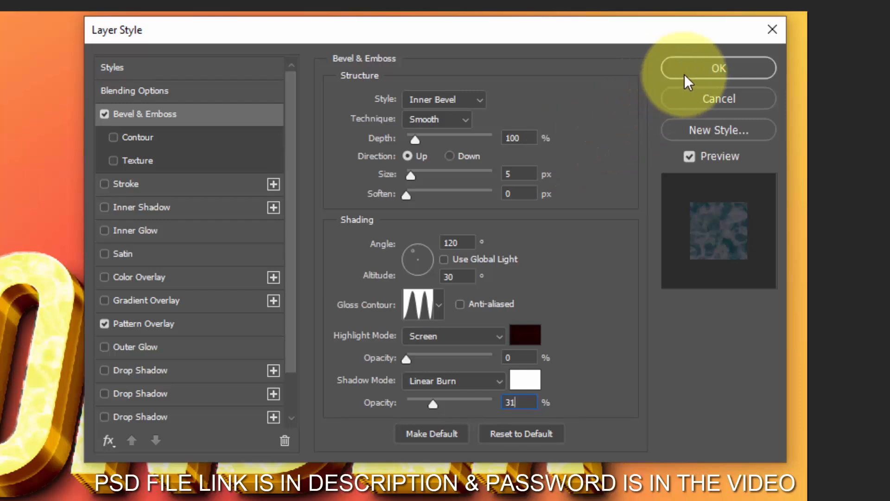
pyautogui.click(104, 323)
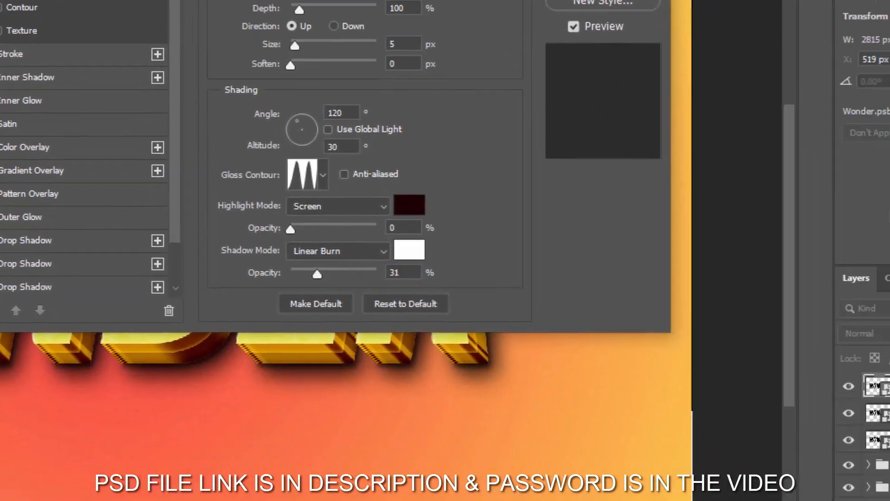
pyautogui.click(603, 0)
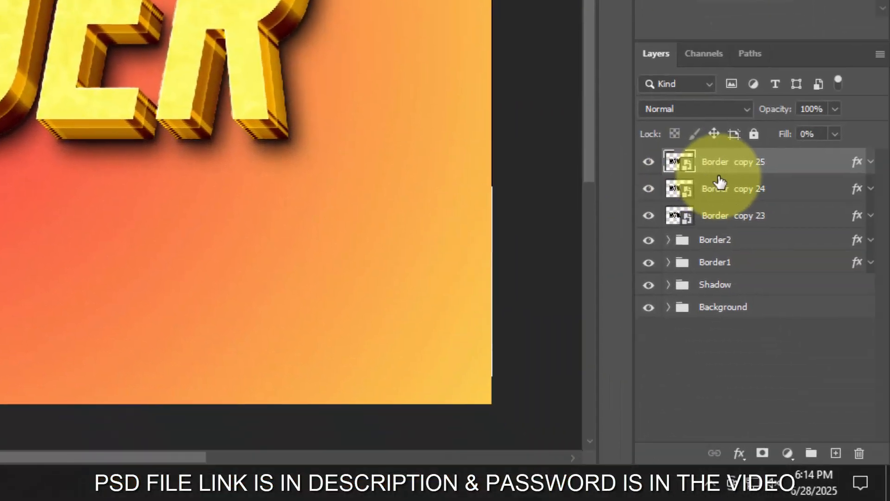
# - Duplicate the Border copy 25 layer and change the duplicate's Bevel & Emboss style to Stroke Emboss
pyautogui.hotkey('ctrl', 'j')
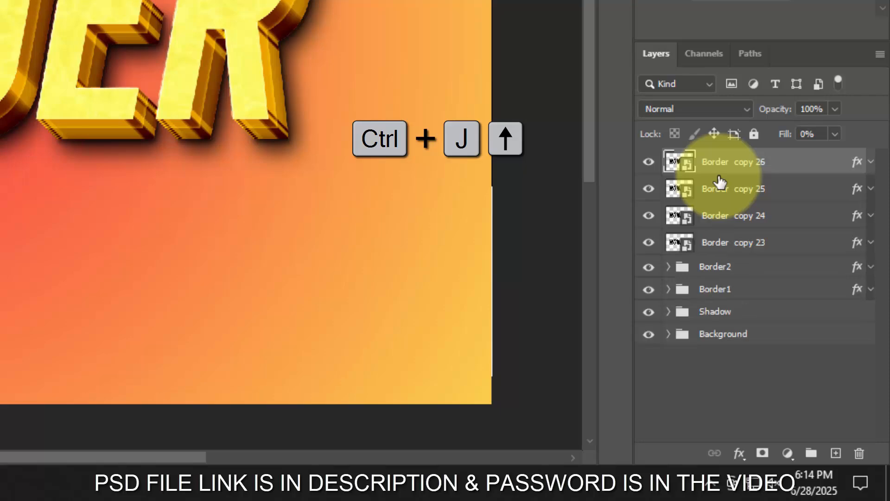
pyautogui.doubleClick(856, 162)
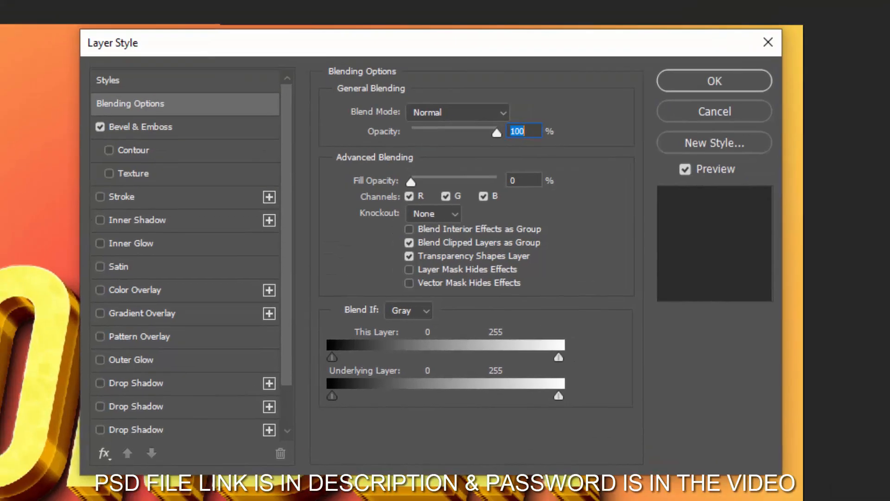
pyautogui.click(518, 180)
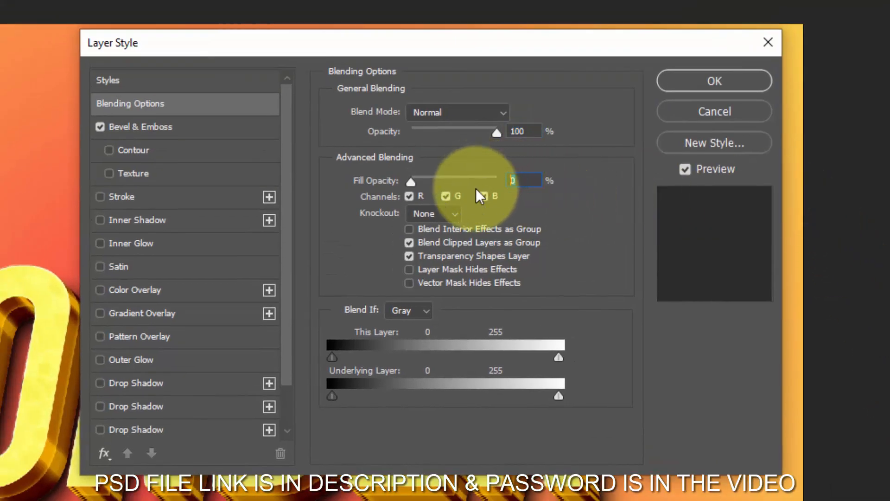
pyautogui.click(122, 127)
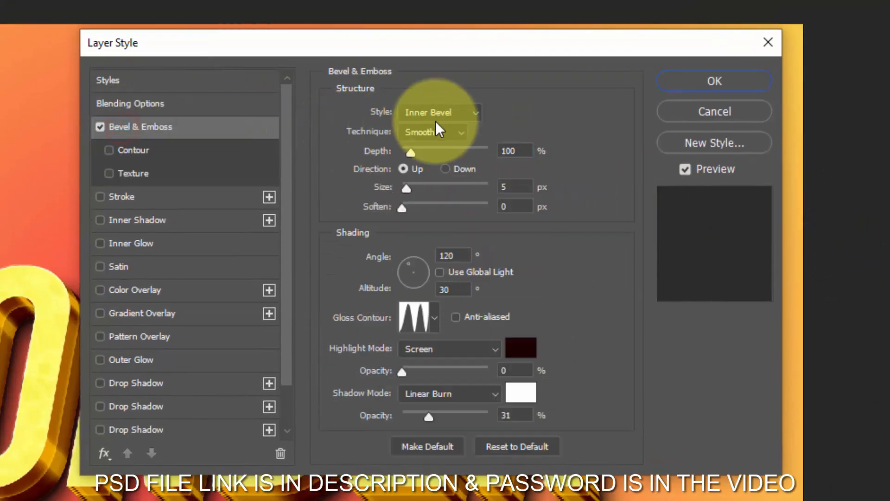
pyautogui.click(435, 111)
pyautogui.click(444, 180)
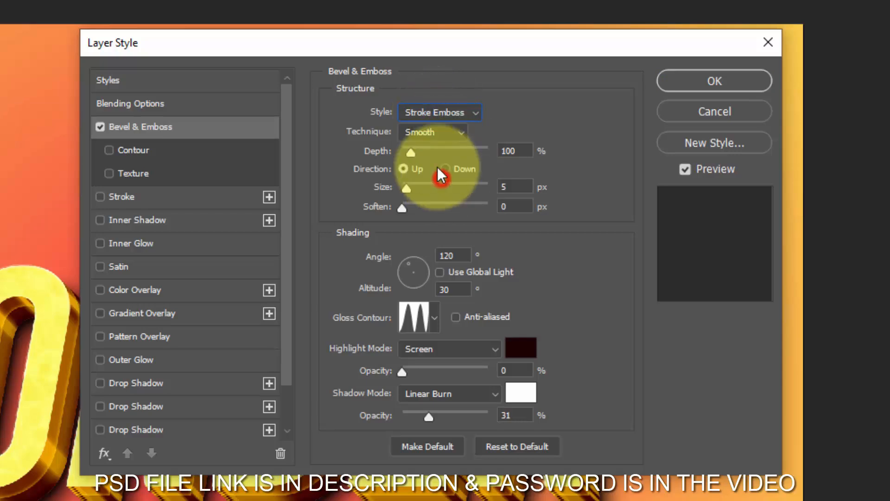
# - Set the bevel's depth to 327%, direction to Down, size to 6 px, soften to 0 px and angle to 90°
pyautogui.moveTo(522, 150); pyautogui.dragTo(468, 155)
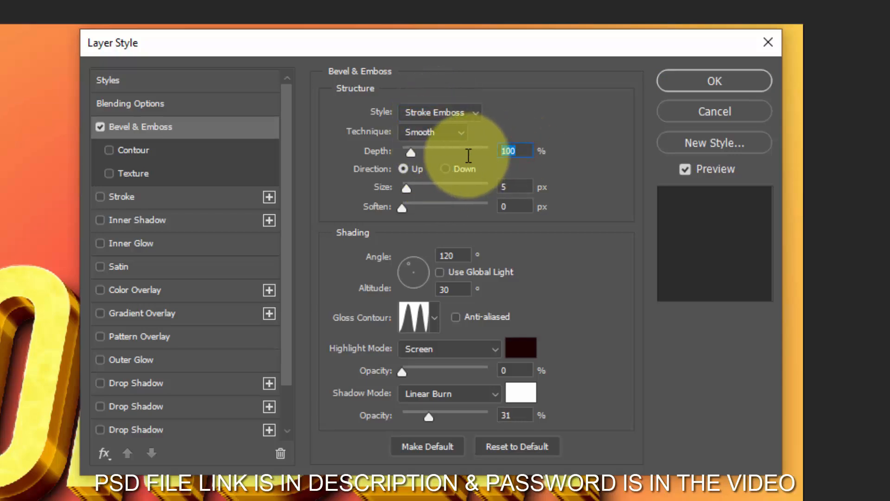
pyautogui.write('327')
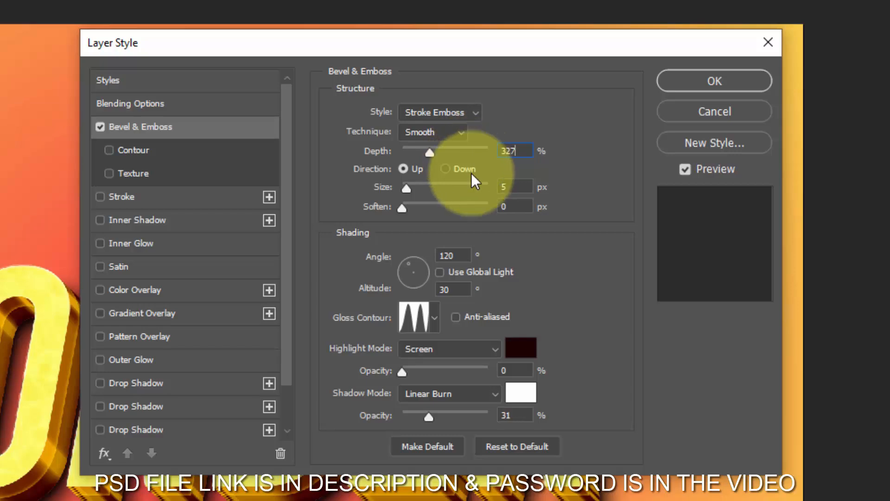
pyautogui.click(445, 169)
pyautogui.moveTo(510, 186); pyautogui.dragTo(479, 191)
pyautogui.write('6')
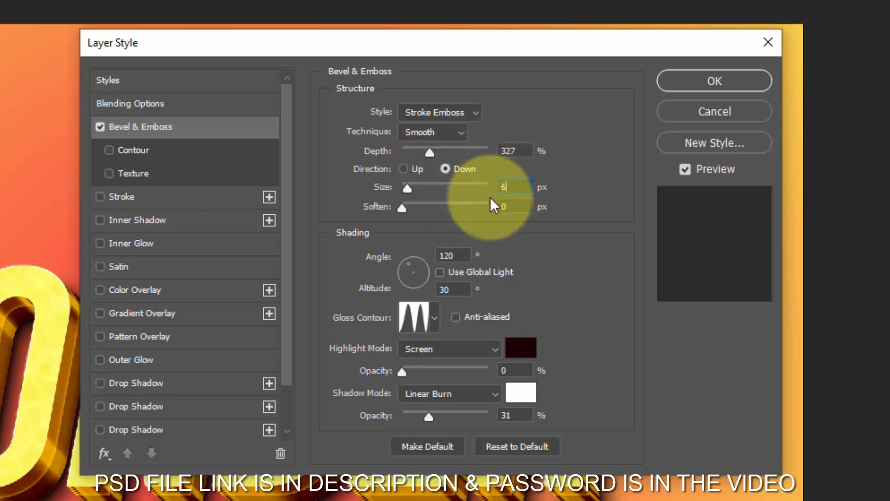
pyautogui.click(515, 206)
pyautogui.moveTo(456, 255); pyautogui.dragTo(380, 248)
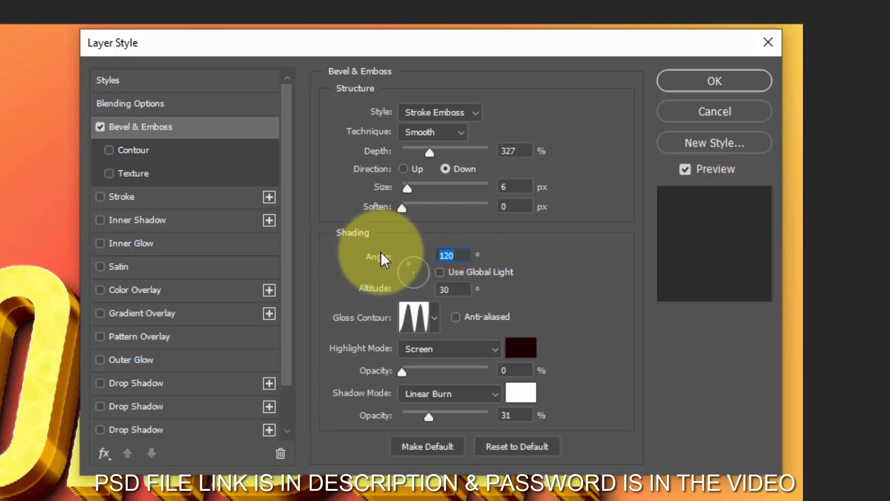
pyautogui.write('90')
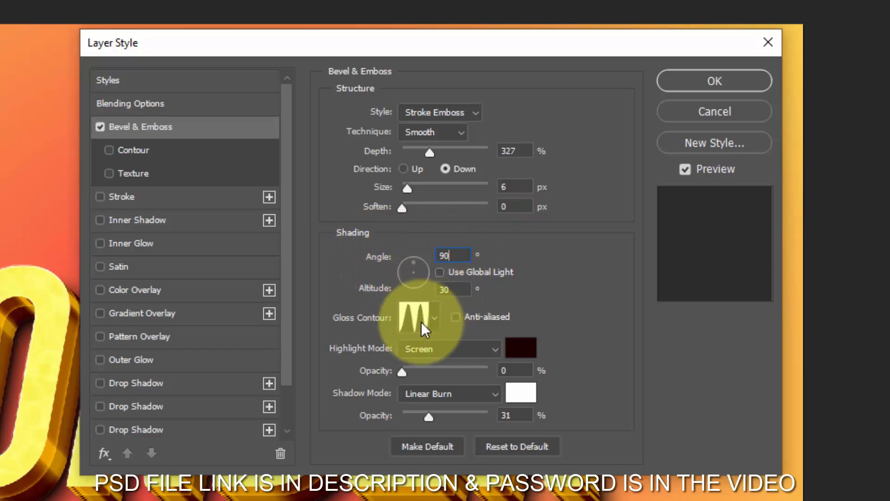
# - Set the bevel's highlight colour to #ffbf1b with 100% opacity
pyautogui.click(513, 350)
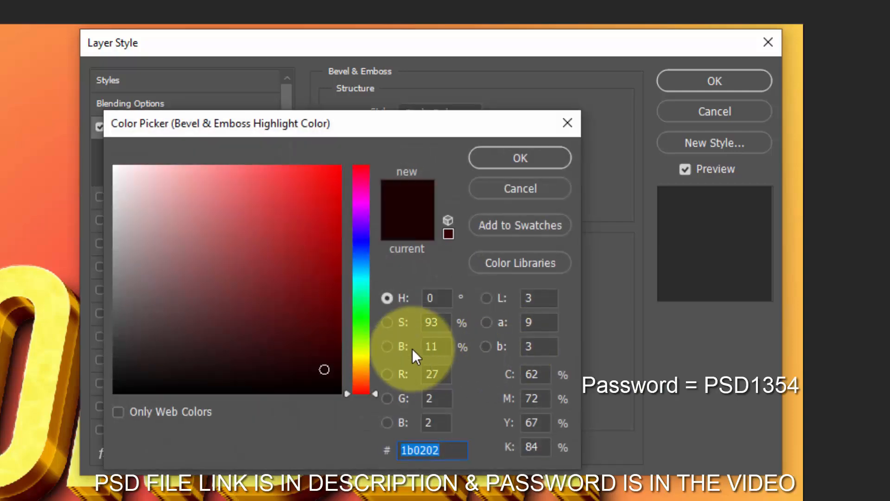
pyautogui.write('ffbf')
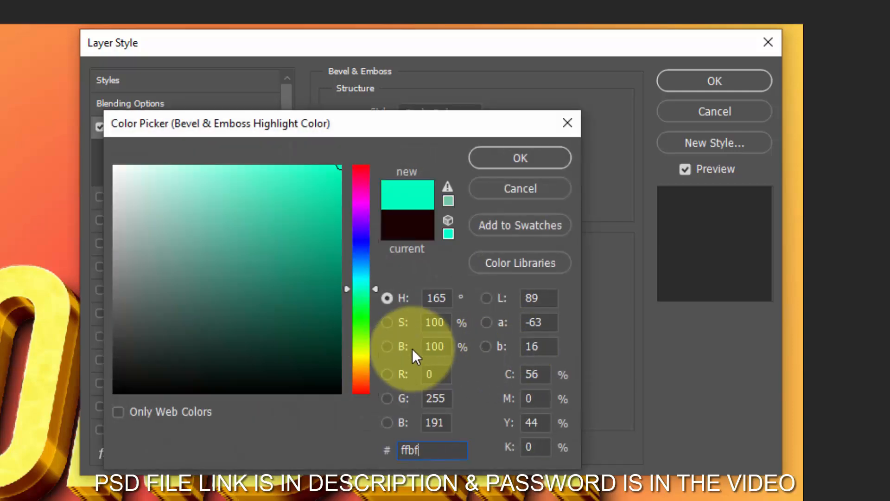
pyautogui.write('1b')
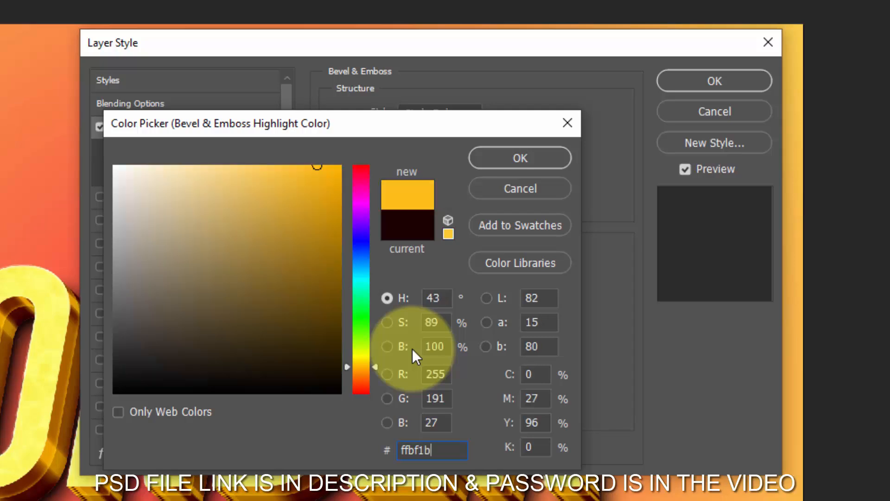
pyautogui.click(515, 159)
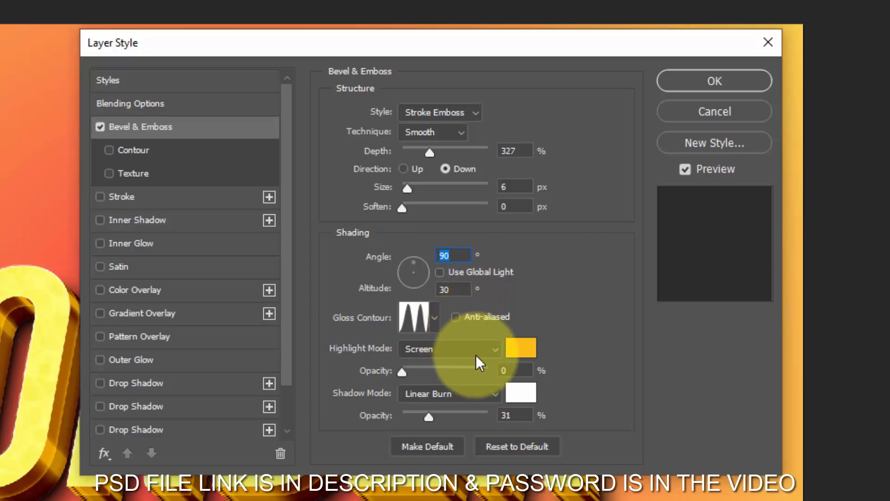
pyautogui.click(511, 371)
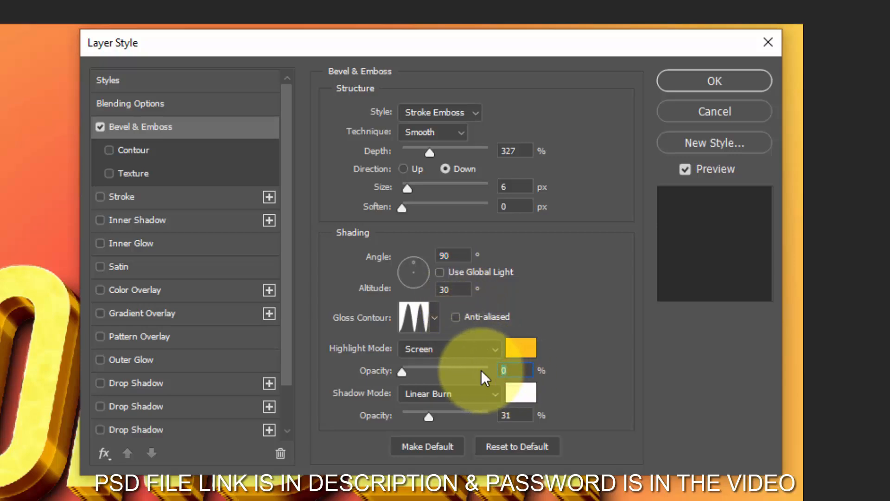
pyautogui.write('100')
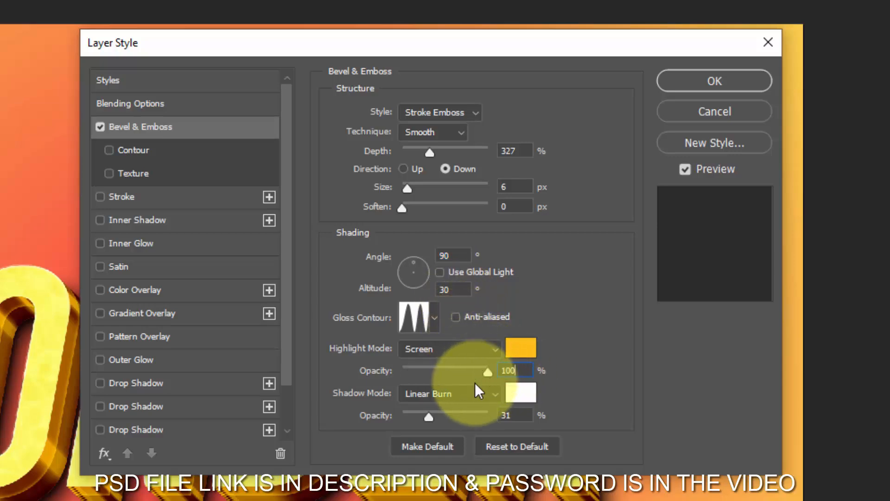
# - Set the bevel's shadow to black (#000000) at 40% opacity and enable its Contour with a 100% range
pyautogui.click(512, 393)
pyautogui.click(318, 336)
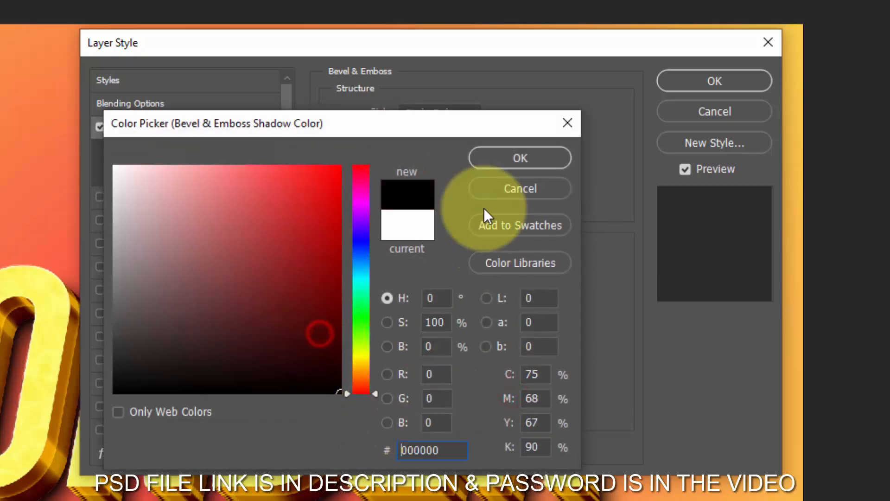
pyautogui.click(504, 158)
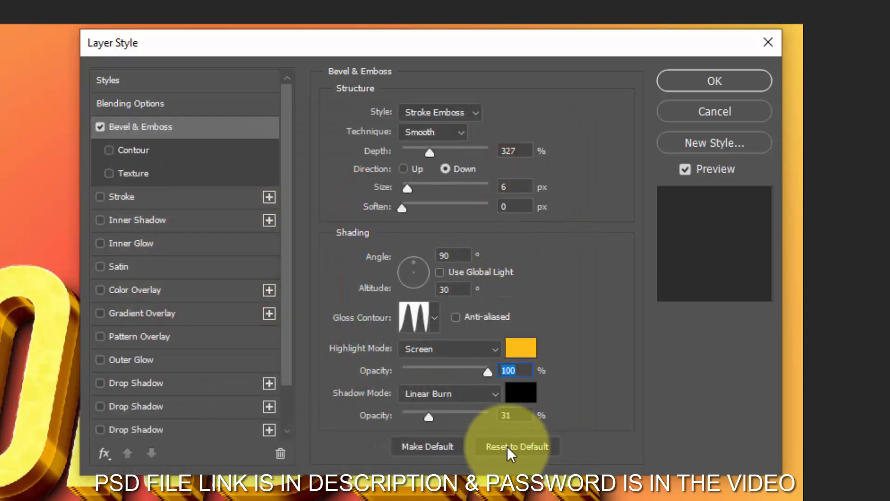
pyautogui.click(519, 414)
pyautogui.write('40')
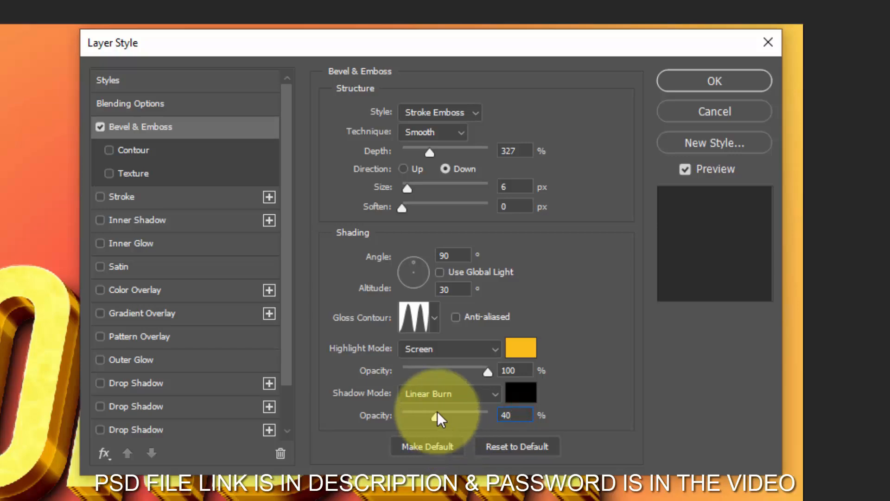
pyautogui.click(153, 150)
pyautogui.click(491, 145)
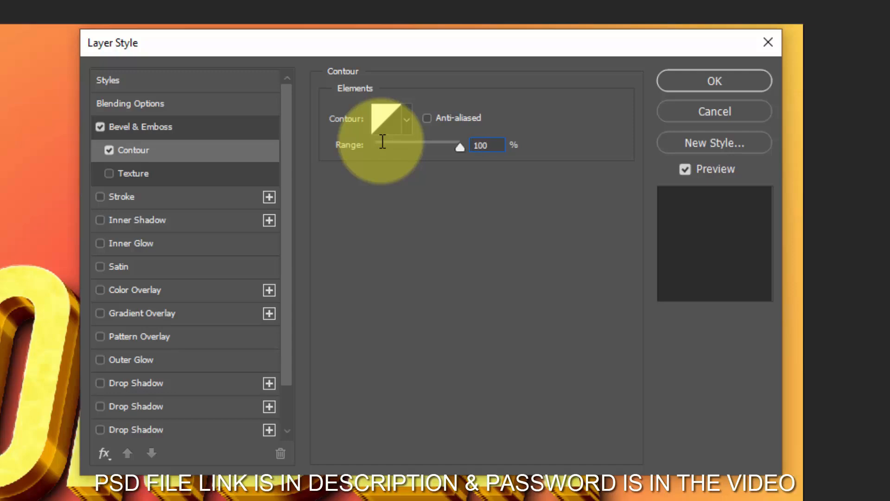
# - Enable an 8 px Stroke positioned inside with 100% opacity
pyautogui.click(160, 195)
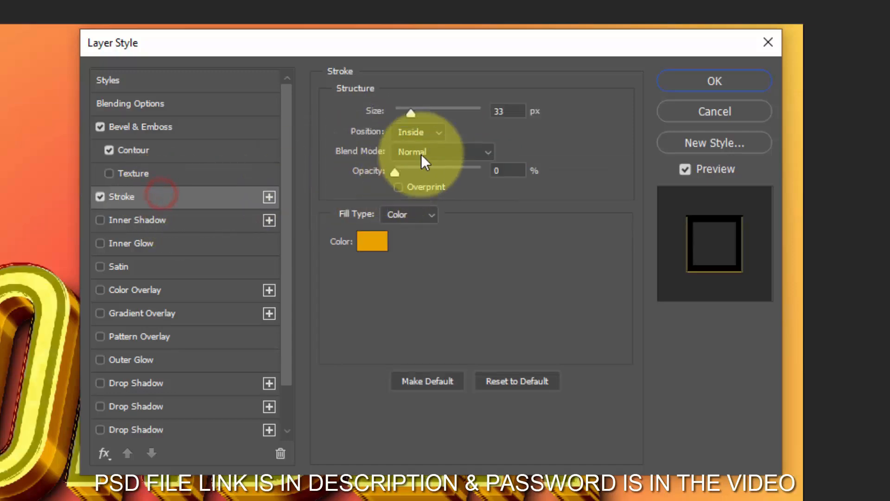
pyautogui.click(510, 111)
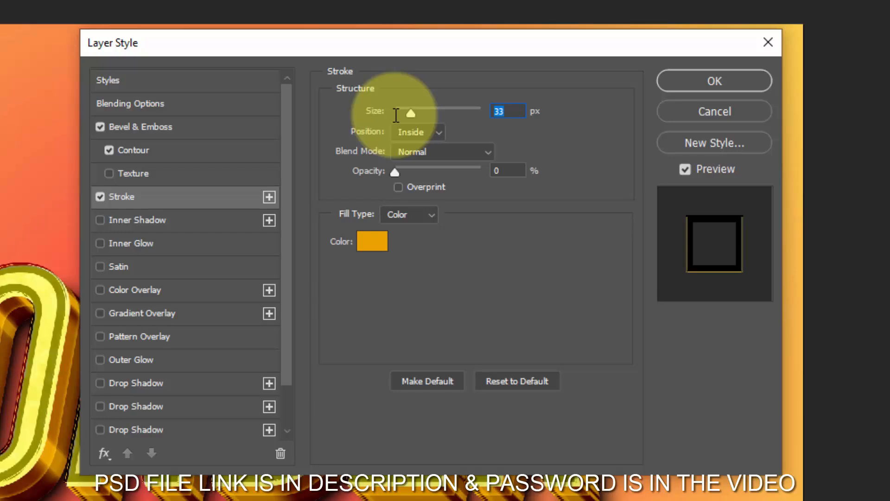
pyautogui.write('8')
pyautogui.click(408, 132)
pyautogui.click(414, 158)
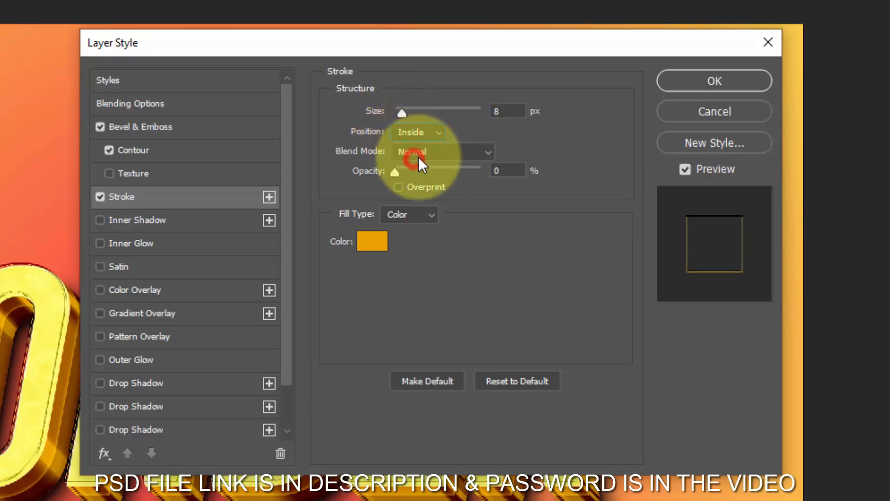
pyautogui.moveTo(402, 171); pyautogui.dragTo(533, 171)
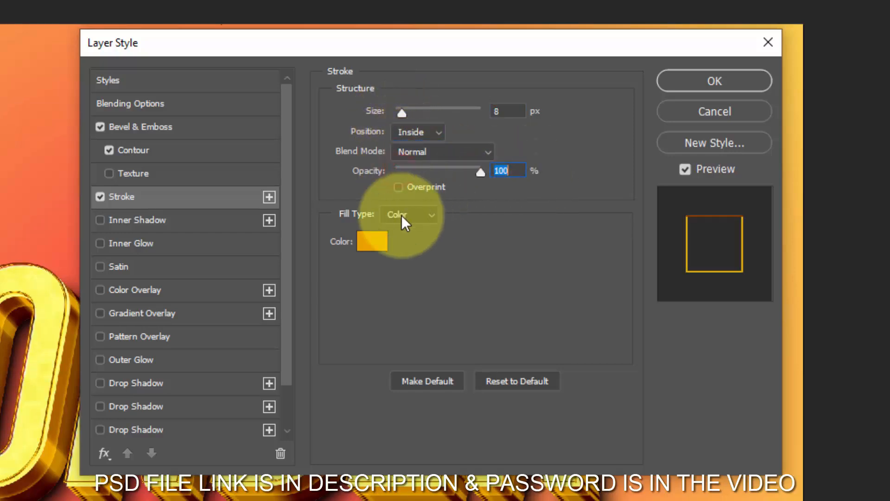
# - Set the stroke's fill colour to #eba100 and apply the layer style
pyautogui.click(374, 244)
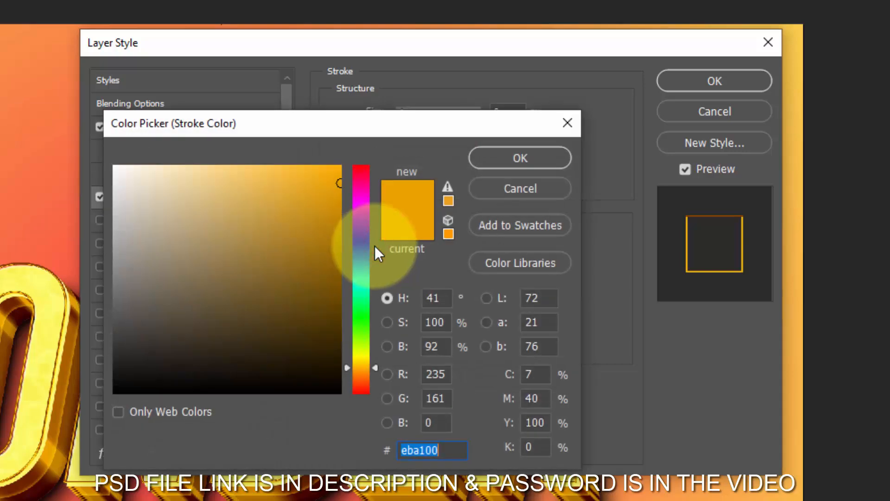
pyautogui.write('eba')
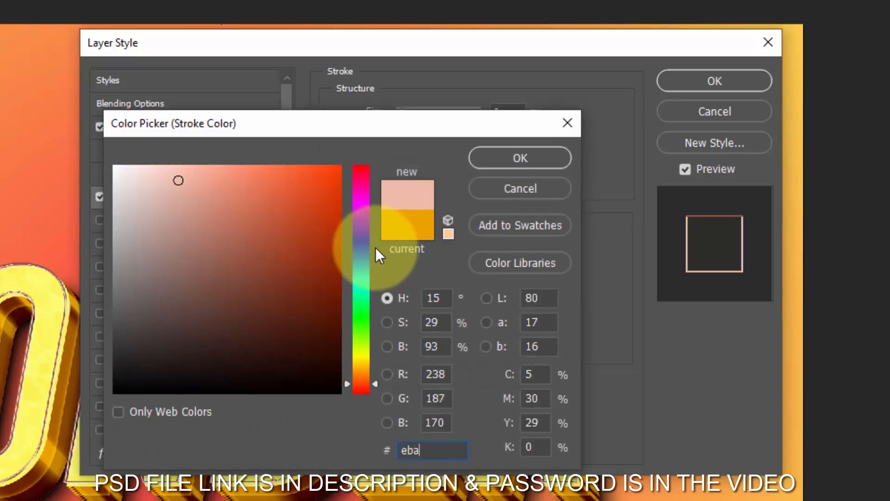
pyautogui.write('100')
pyautogui.click(520, 160)
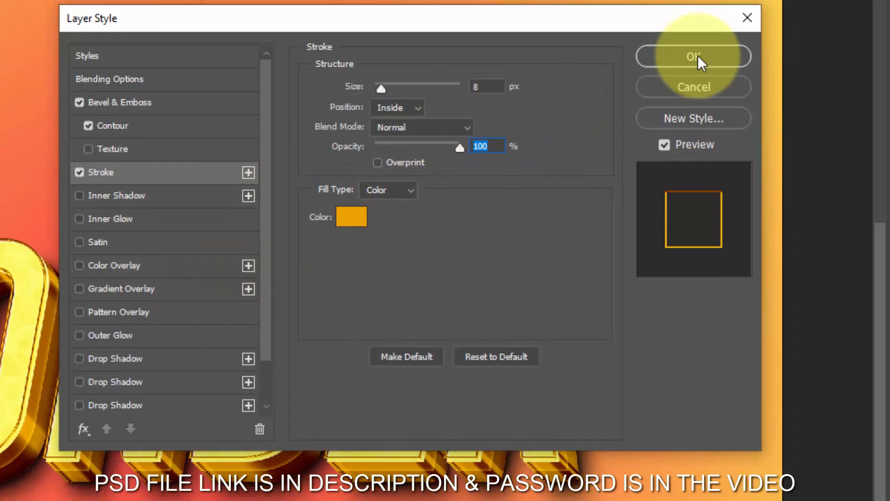
pyautogui.click(714, 82)
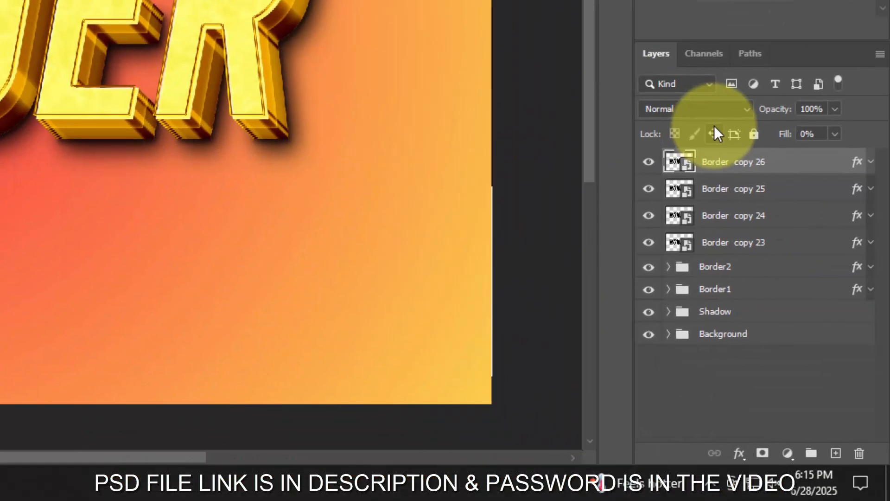
# - Duplicate the top text layer and set the copy's Stroke Emboss bevel direction to Up, keeping fill opacity 0% and size 6 px
pyautogui.hotkey('ctrl', 'j')
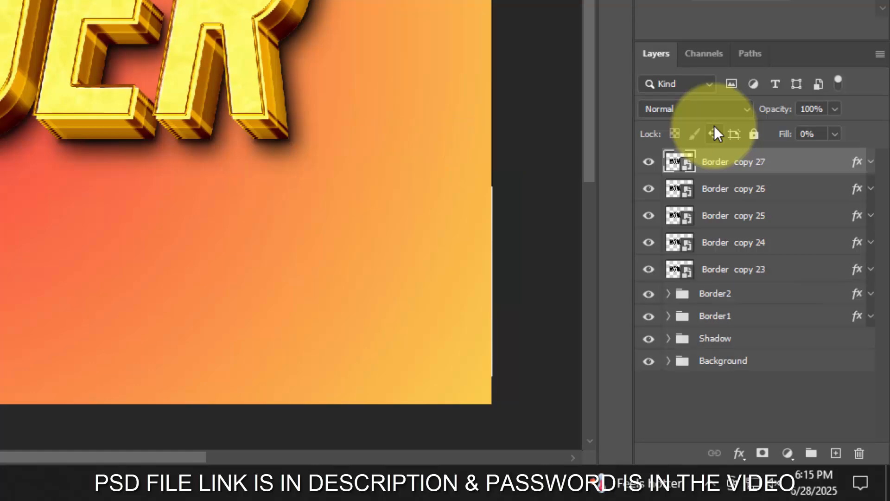
pyautogui.doubleClick(854, 162)
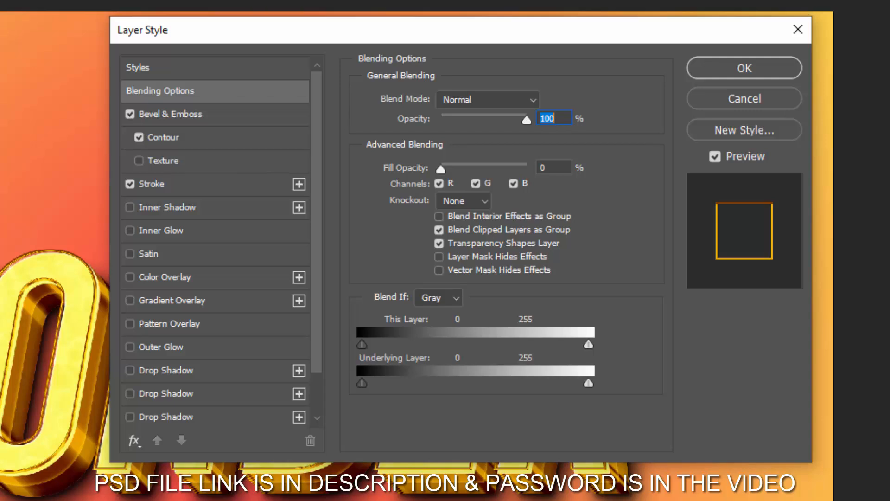
pyautogui.click(554, 167)
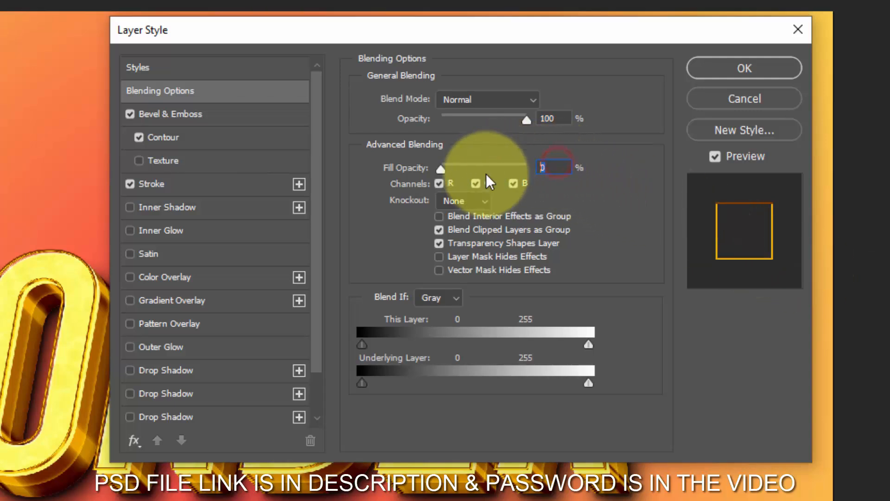
pyautogui.click(193, 114)
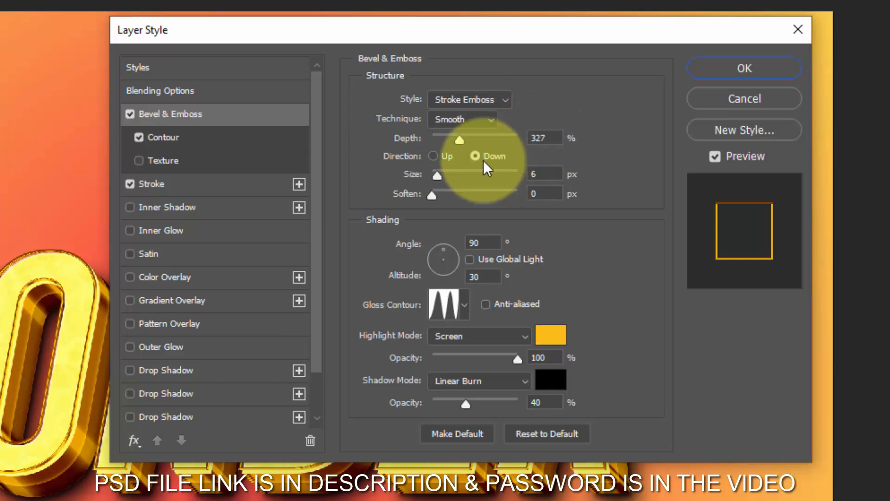
pyautogui.click(433, 156)
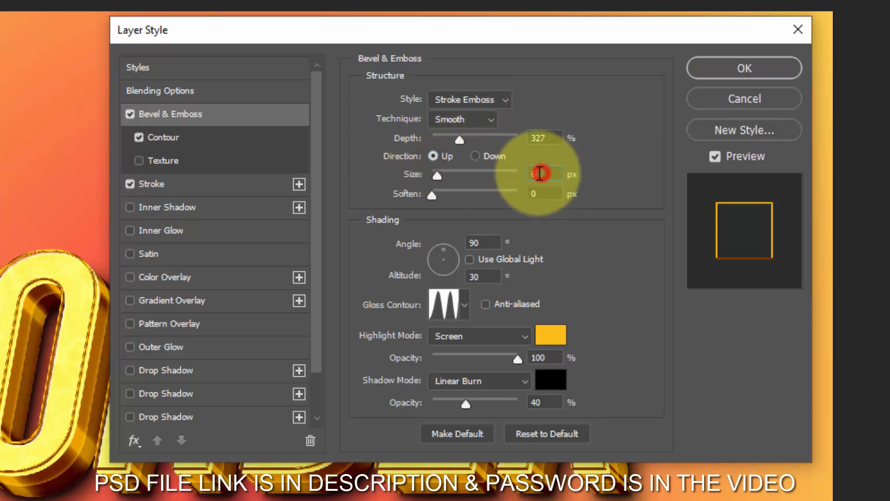
pyautogui.click(541, 173)
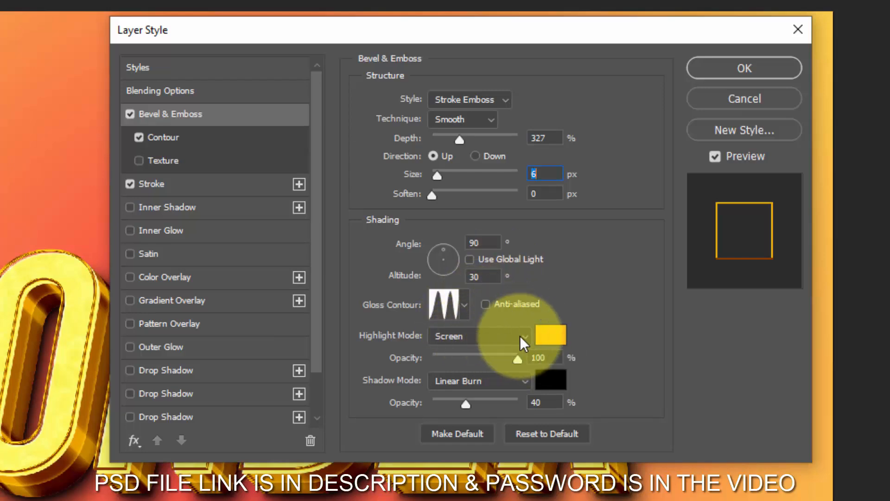
# - Keep the bevel's highlight colour at #ffbf1b and set its shadow opacity to 0%
pyautogui.click(551, 335)
pyautogui.moveTo(470, 443); pyautogui.dragTo(430, 436)
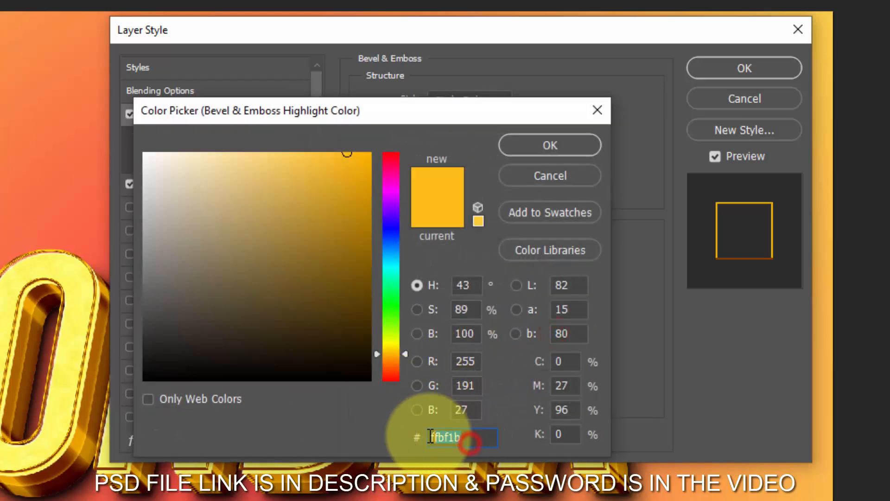
pyautogui.click(544, 152)
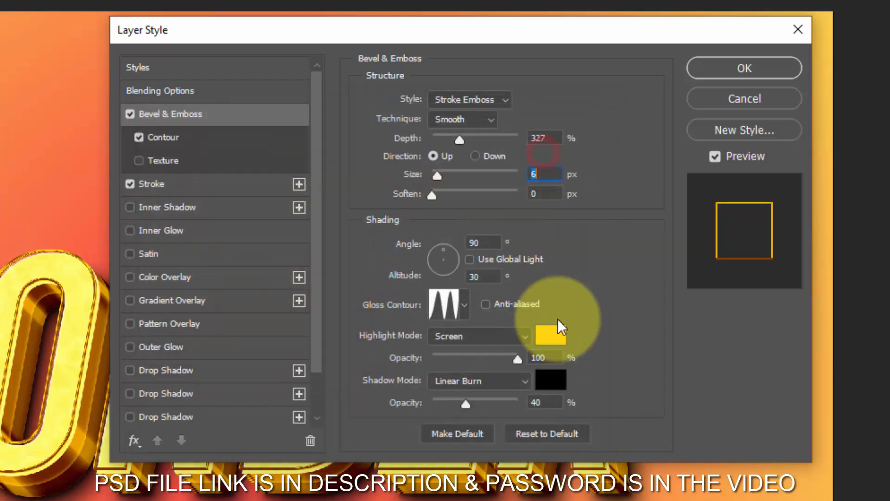
pyautogui.click(548, 402)
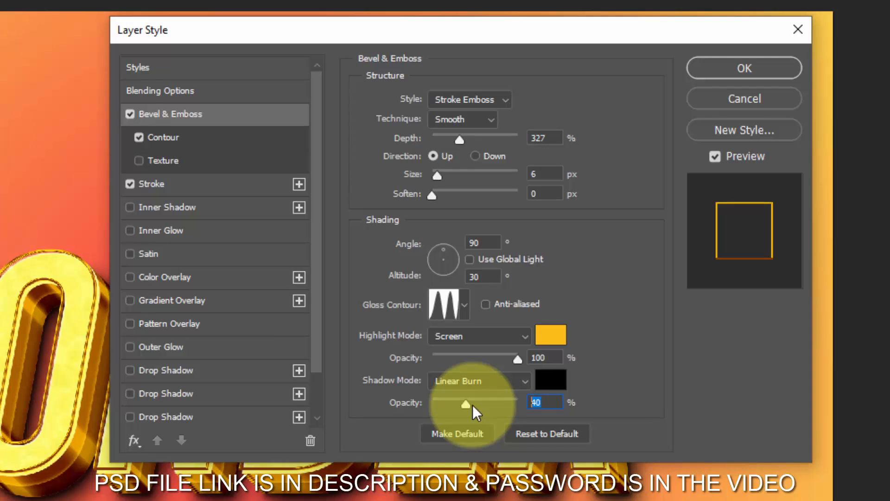
pyautogui.write('0')
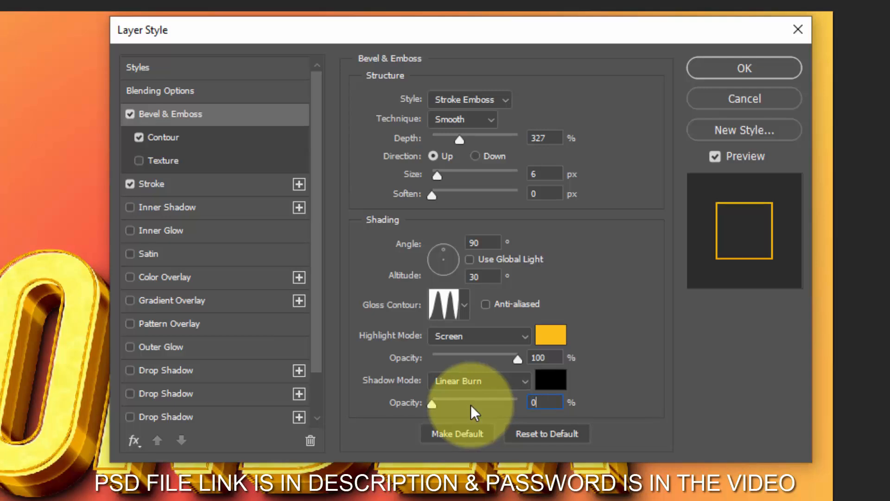
# - Keep the Contour range at 100% and the 8 px inside stroke at #eba100, and apply the layer style
pyautogui.click(195, 138)
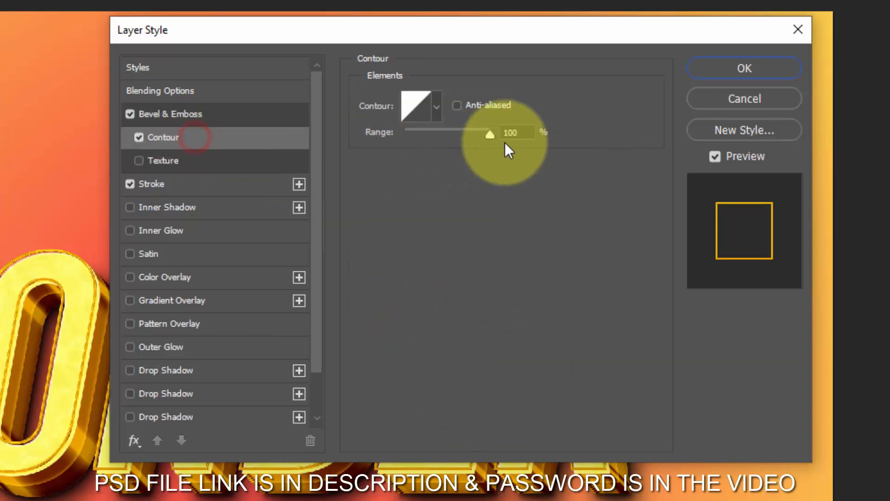
pyautogui.click(192, 183)
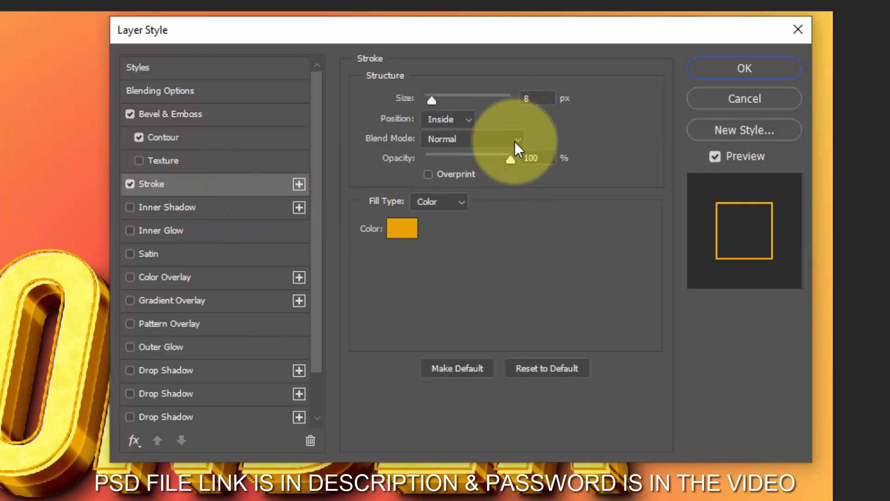
pyautogui.click(404, 234)
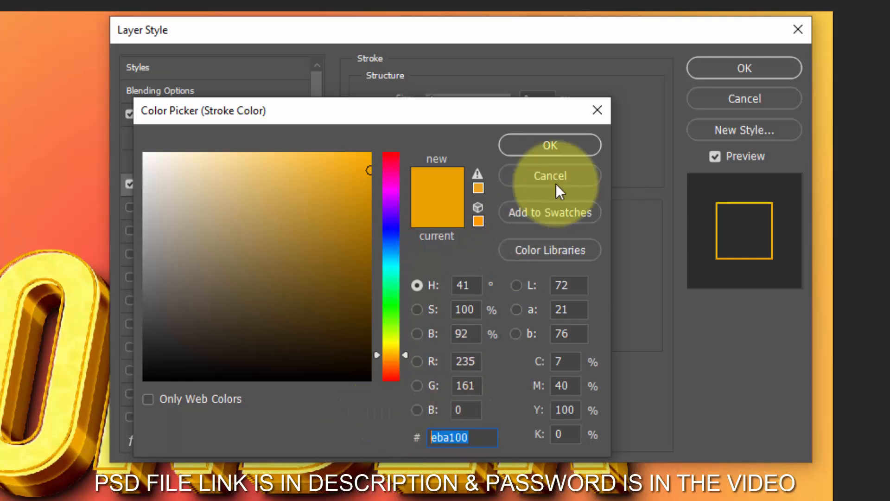
pyautogui.click(552, 145)
pyautogui.click(744, 68)
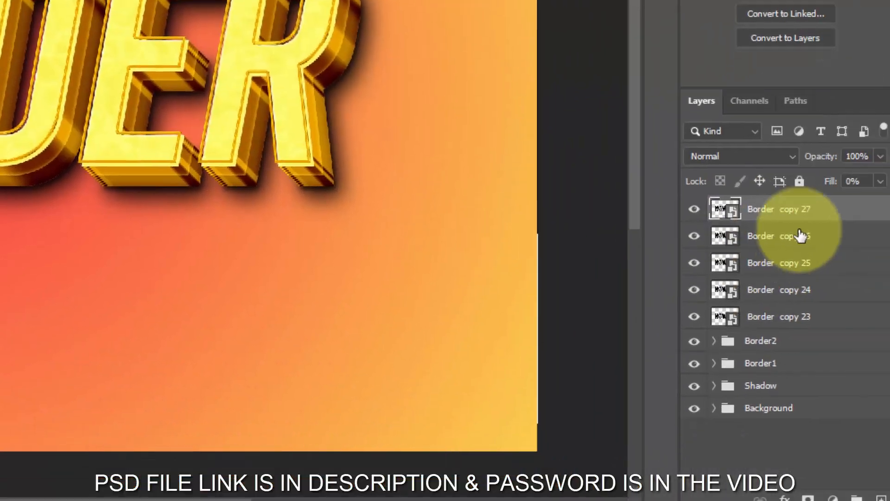
# - Rename all five Border copy layers above the Border2 group as Surface
pyautogui.click(784, 212)
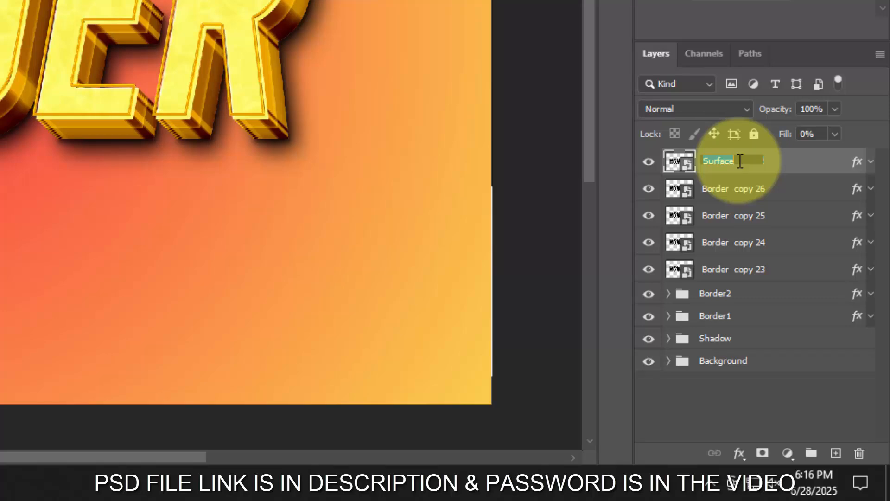
pyautogui.doubleClick(737, 191)
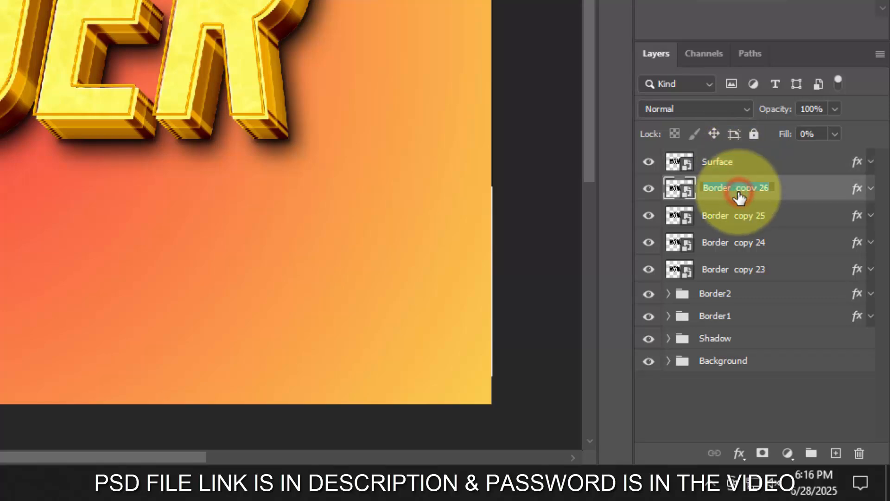
pyautogui.write('Surface')
pyautogui.doubleClick(738, 216)
pyautogui.write('Surface')
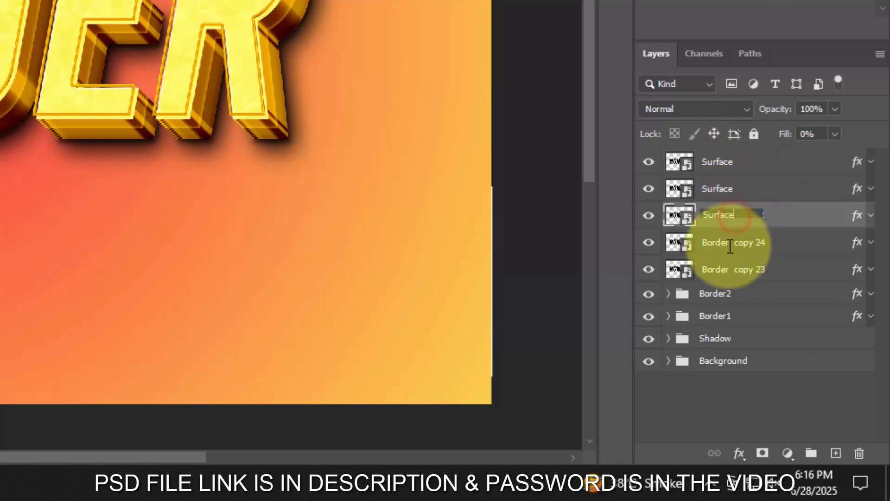
pyautogui.doubleClick(730, 245)
pyautogui.write('Surface')
pyautogui.doubleClick(726, 268)
pyautogui.write('Surface')
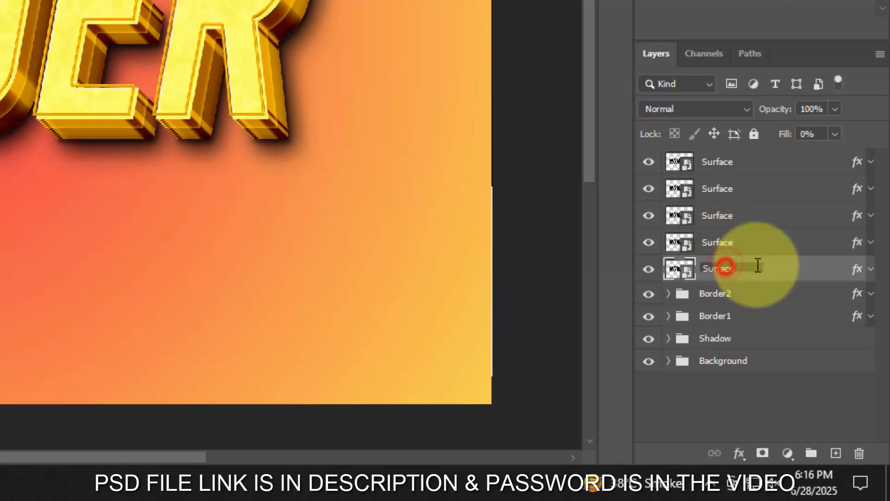
# - Group the five Surface layers and name the group Surface
pyautogui.click(759, 160)
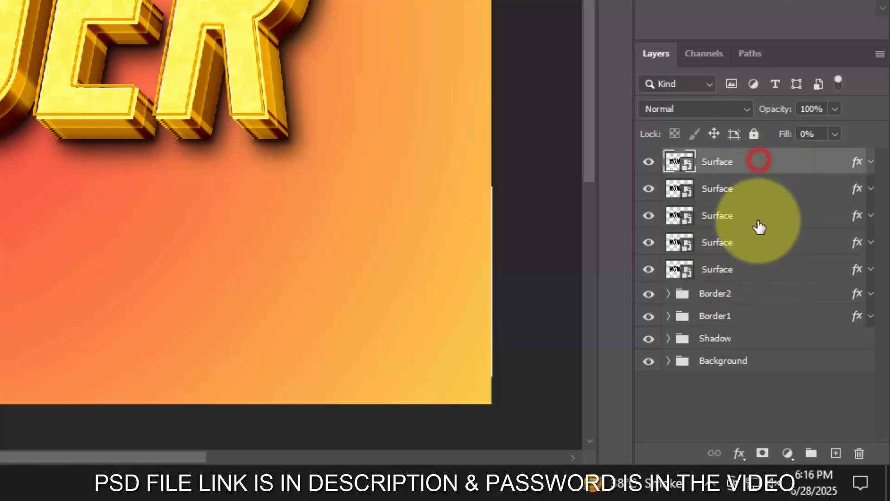
pyautogui.keyDown('shift'); pyautogui.click(753, 269); pyautogui.keyUp('shift')
pyautogui.click(811, 453)
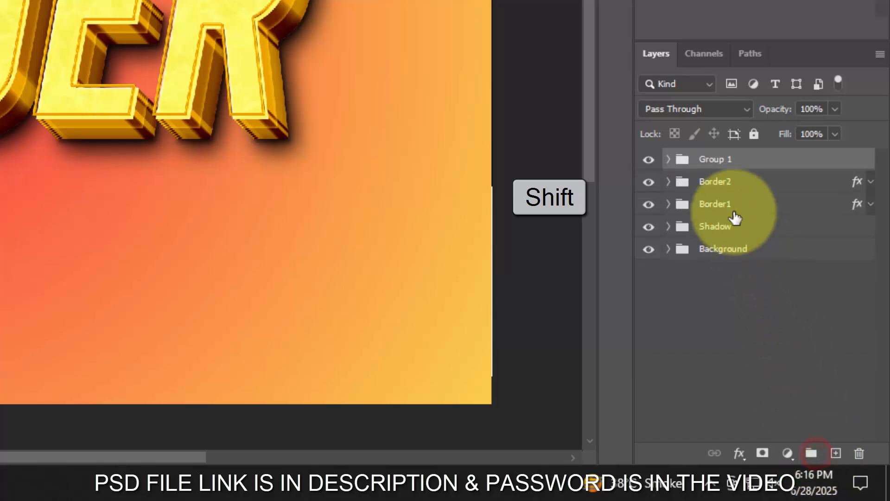
pyautogui.click(720, 167)
pyautogui.write('Surface')
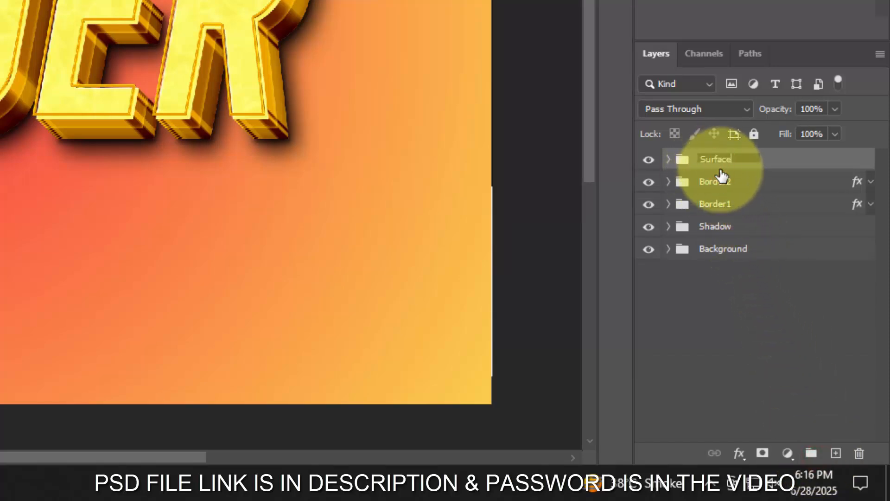
pyautogui.click(729, 297)
# - Duplicate the top layer inside the Surface group and move the copy above the group
pyautogui.click(670, 159)
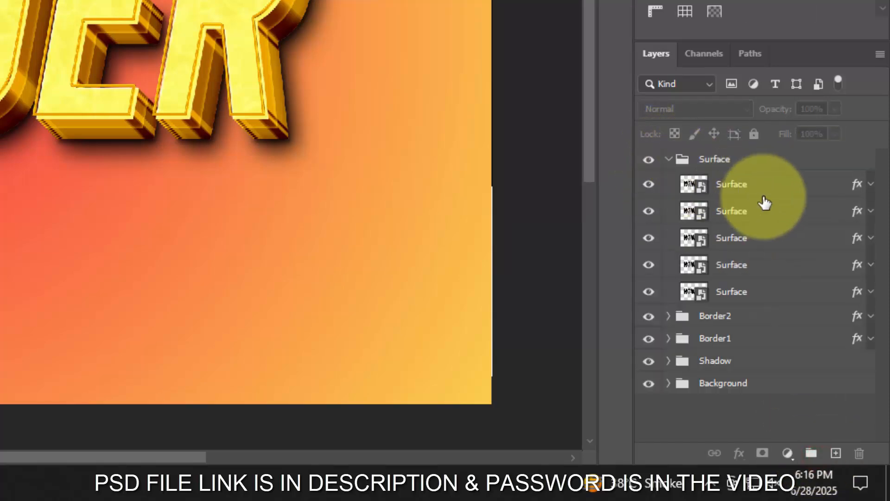
pyautogui.click(766, 191)
pyautogui.hotkey('ctrl', 'j')
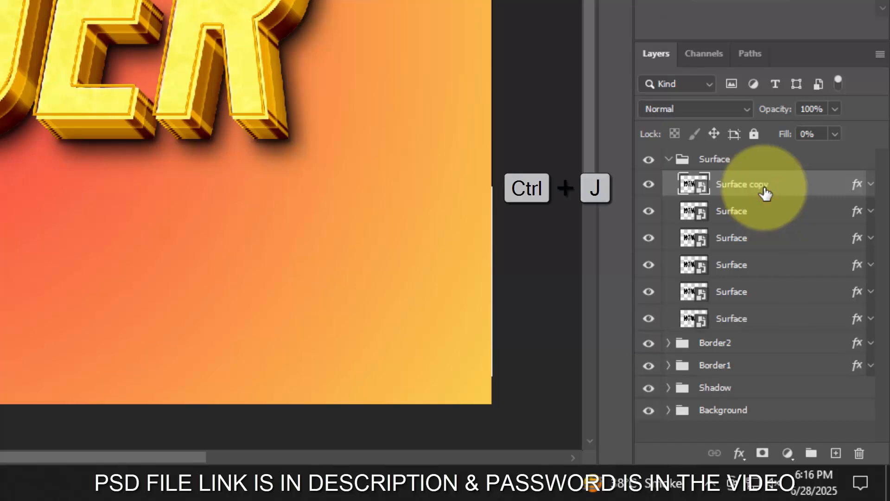
pyautogui.moveTo(747, 187); pyautogui.dragTo(740, 169)
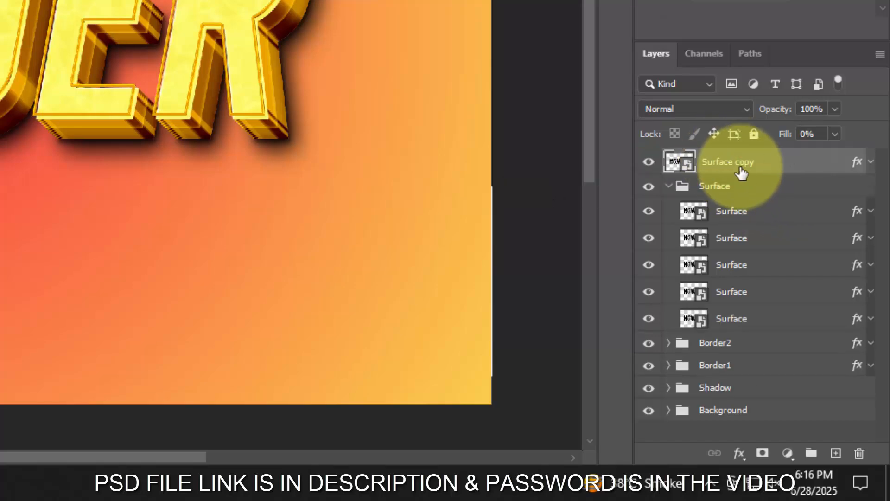
# - Clear the copied layer's style, rename it "Change your text from here" and hide it, collapsing the Surface group
pyautogui.rightClick(737, 171)
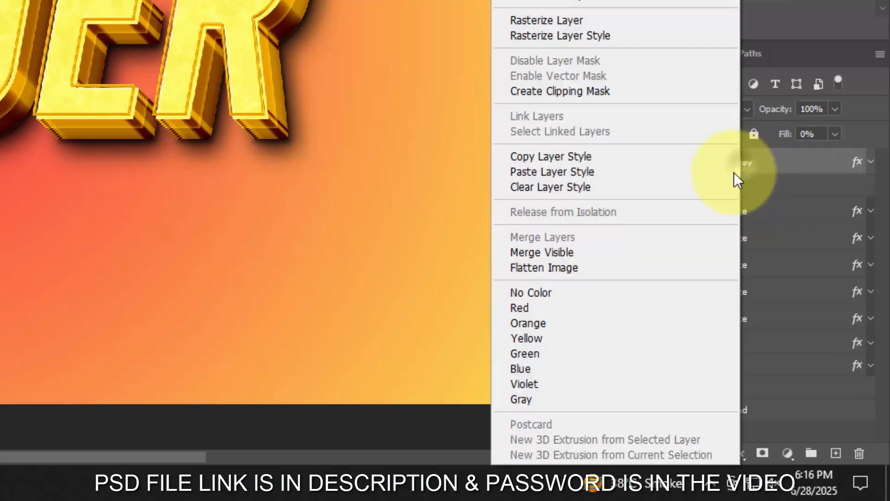
pyautogui.click(600, 188)
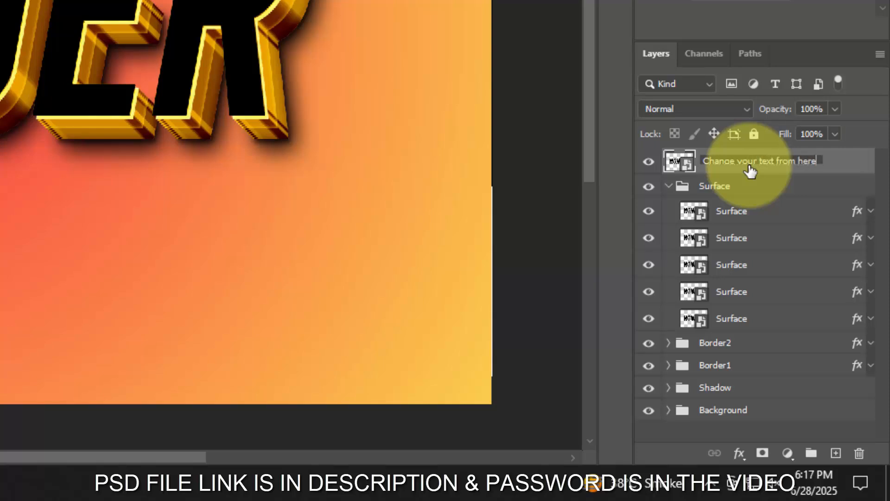
pyautogui.click(653, 163)
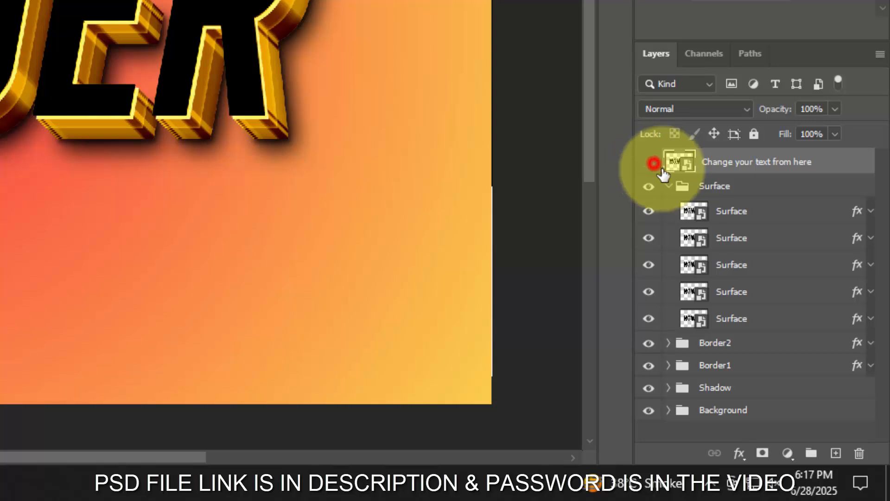
pyautogui.click(669, 187)
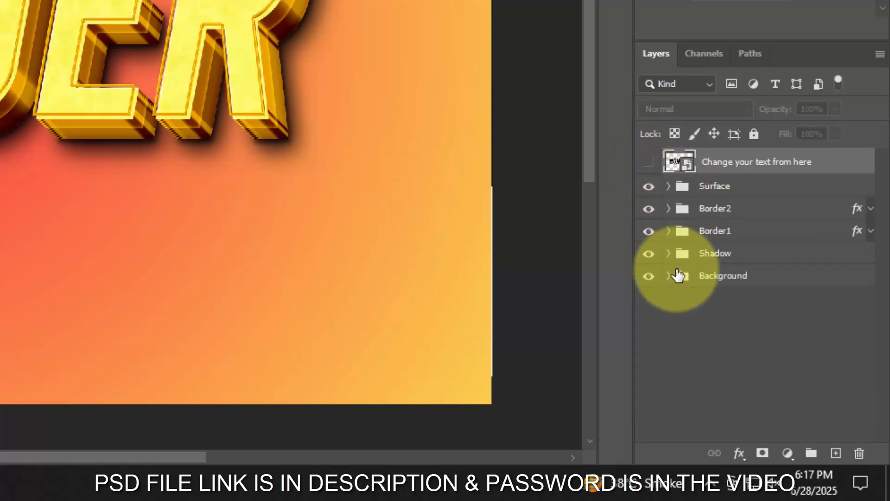
# - Add a Hue/Saturation adjustment layer above all layers with Hue set to -3
pyautogui.click(786, 454)
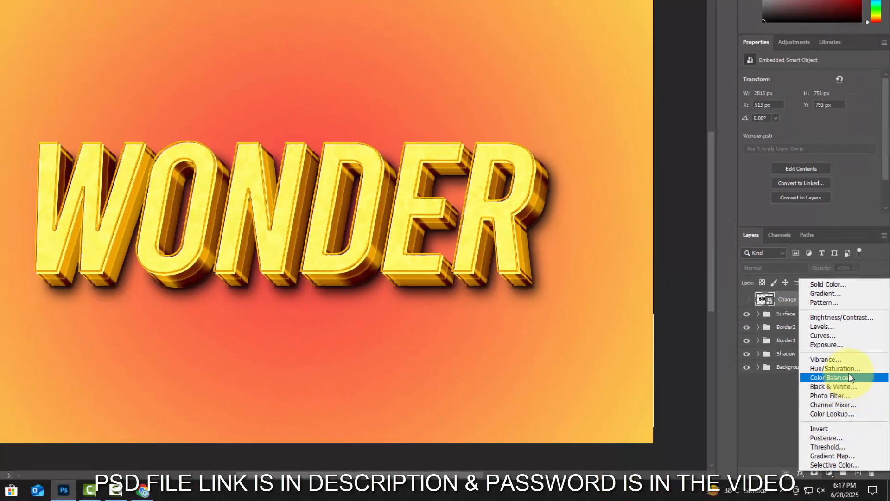
pyautogui.click(848, 368)
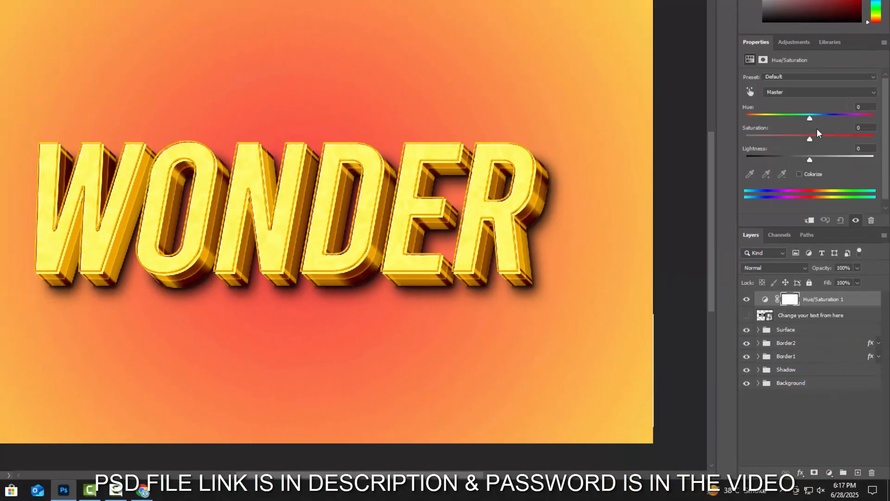
pyautogui.moveTo(810, 120)
pyautogui.mouseDown()
pyautogui.moveTo(750, 129)
pyautogui.moveTo(835, 135)
pyautogui.moveTo(874, 119)
pyautogui.moveTo(808, 118)
pyautogui.mouseUp()
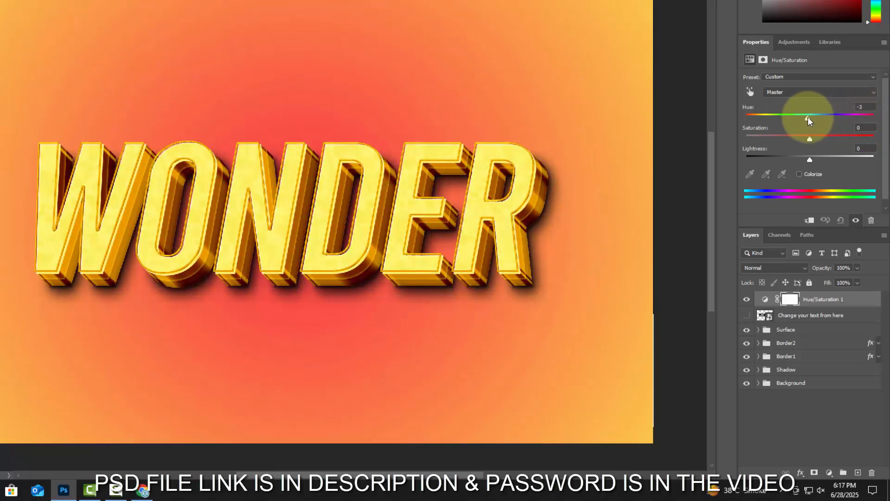
pyautogui.moveTo(868, 108); pyautogui.dragTo(827, 109)
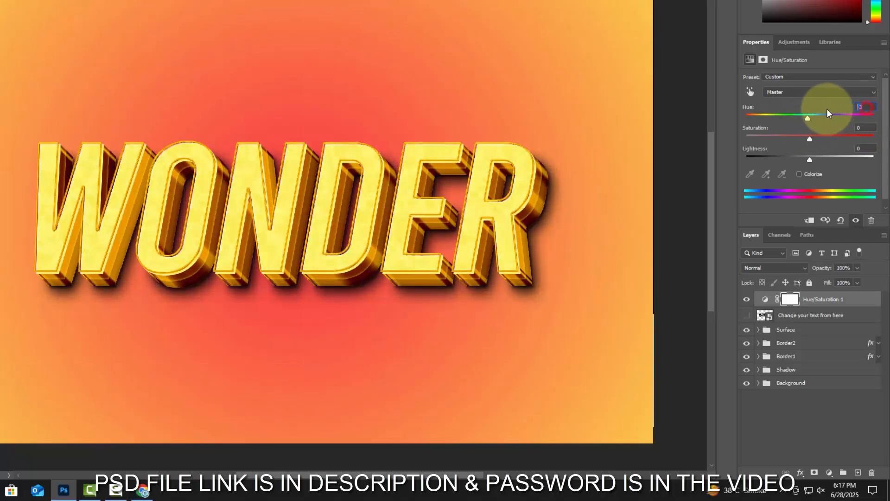